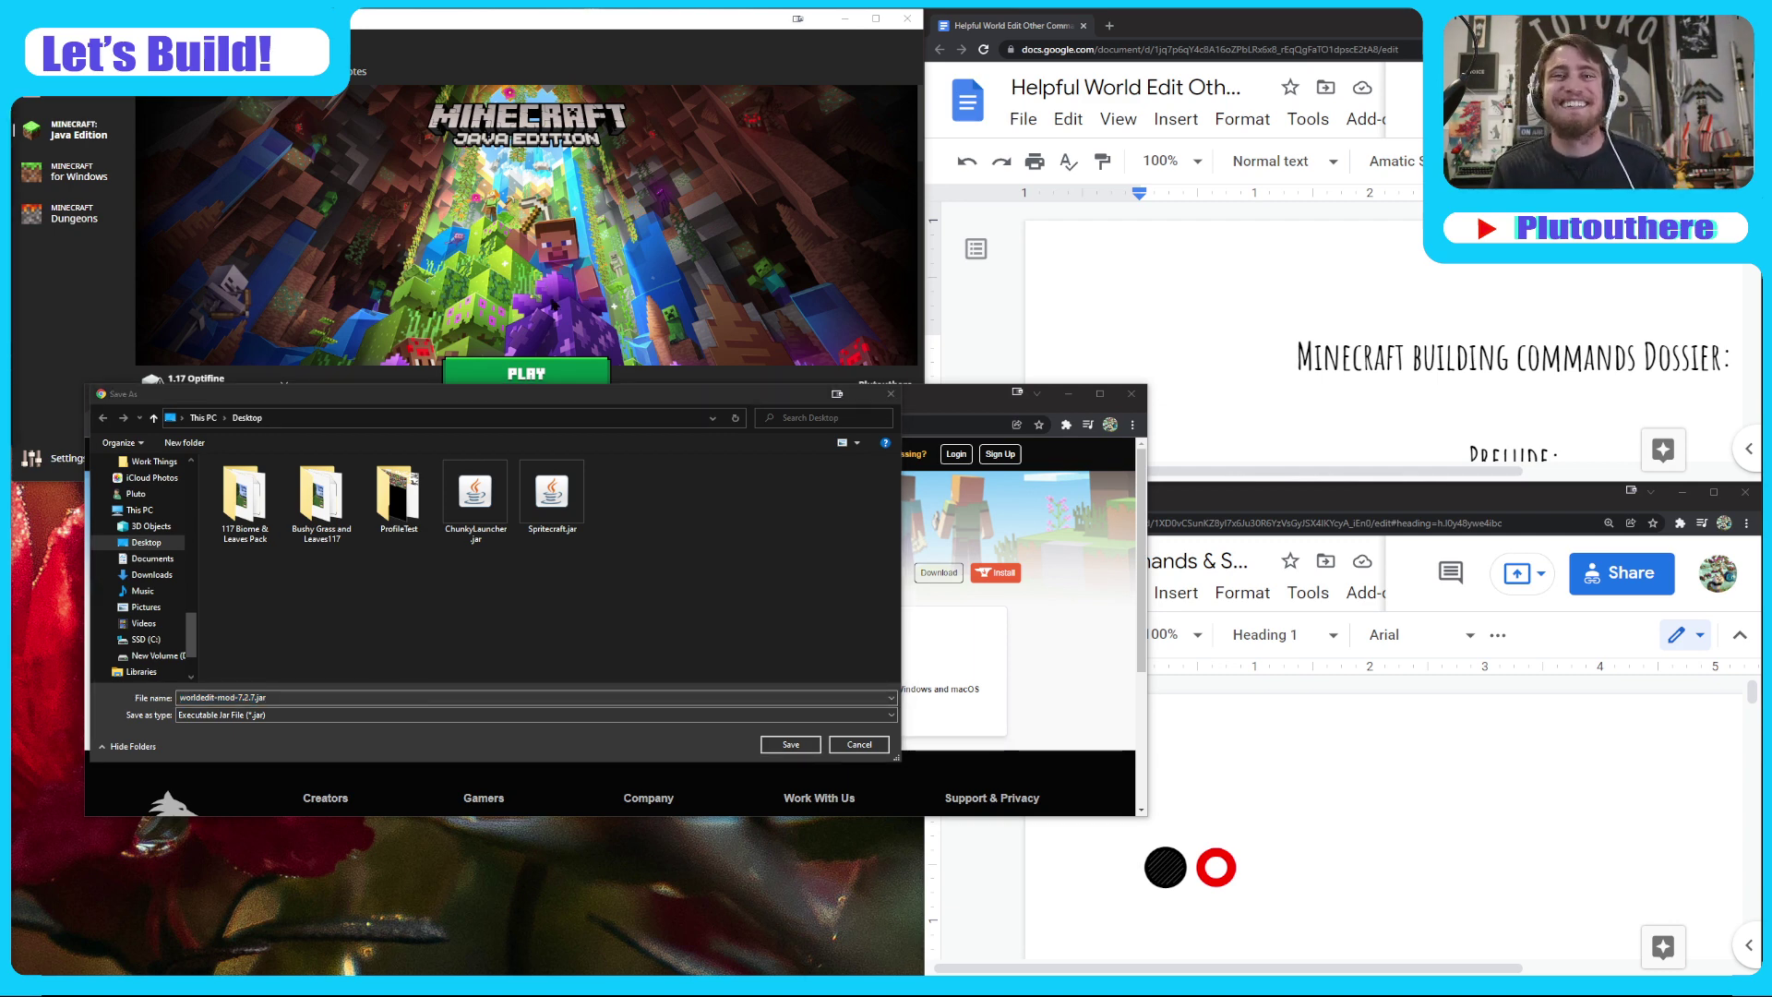
- Switch to the Minecraft Launcher and select the 1.18 installation for play
click(432, 280)
click(258, 383)
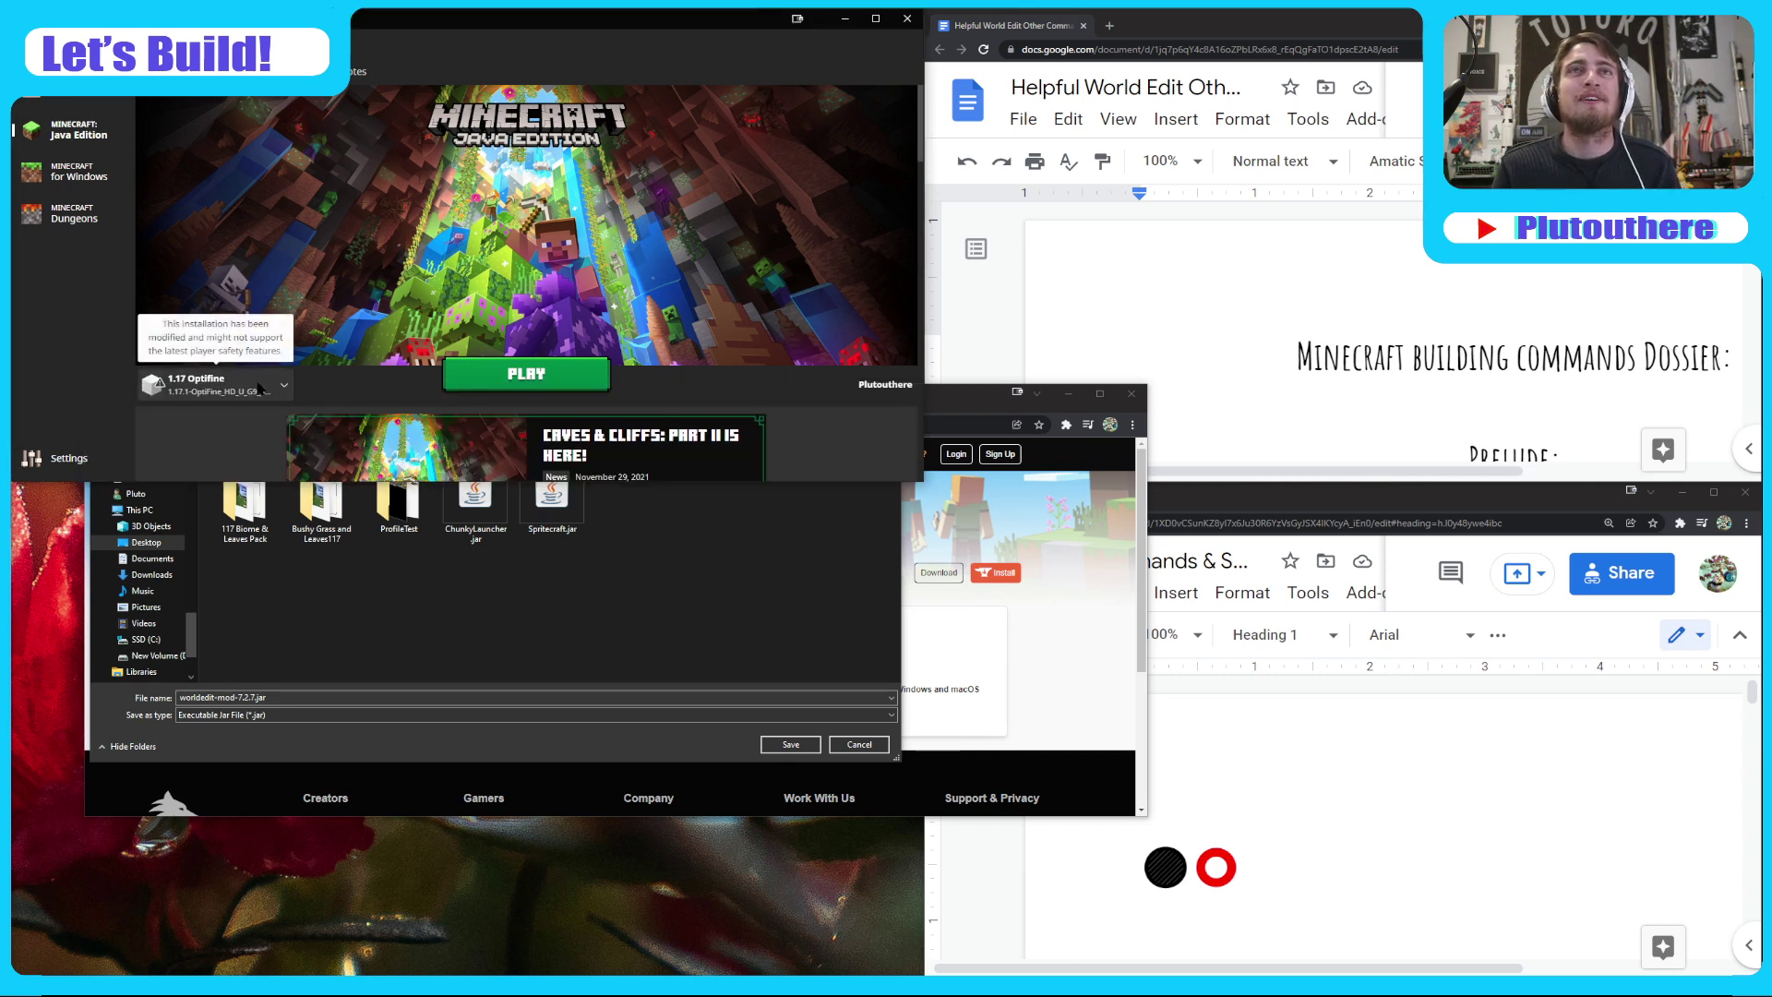
scroll(225, 360, down, 8)
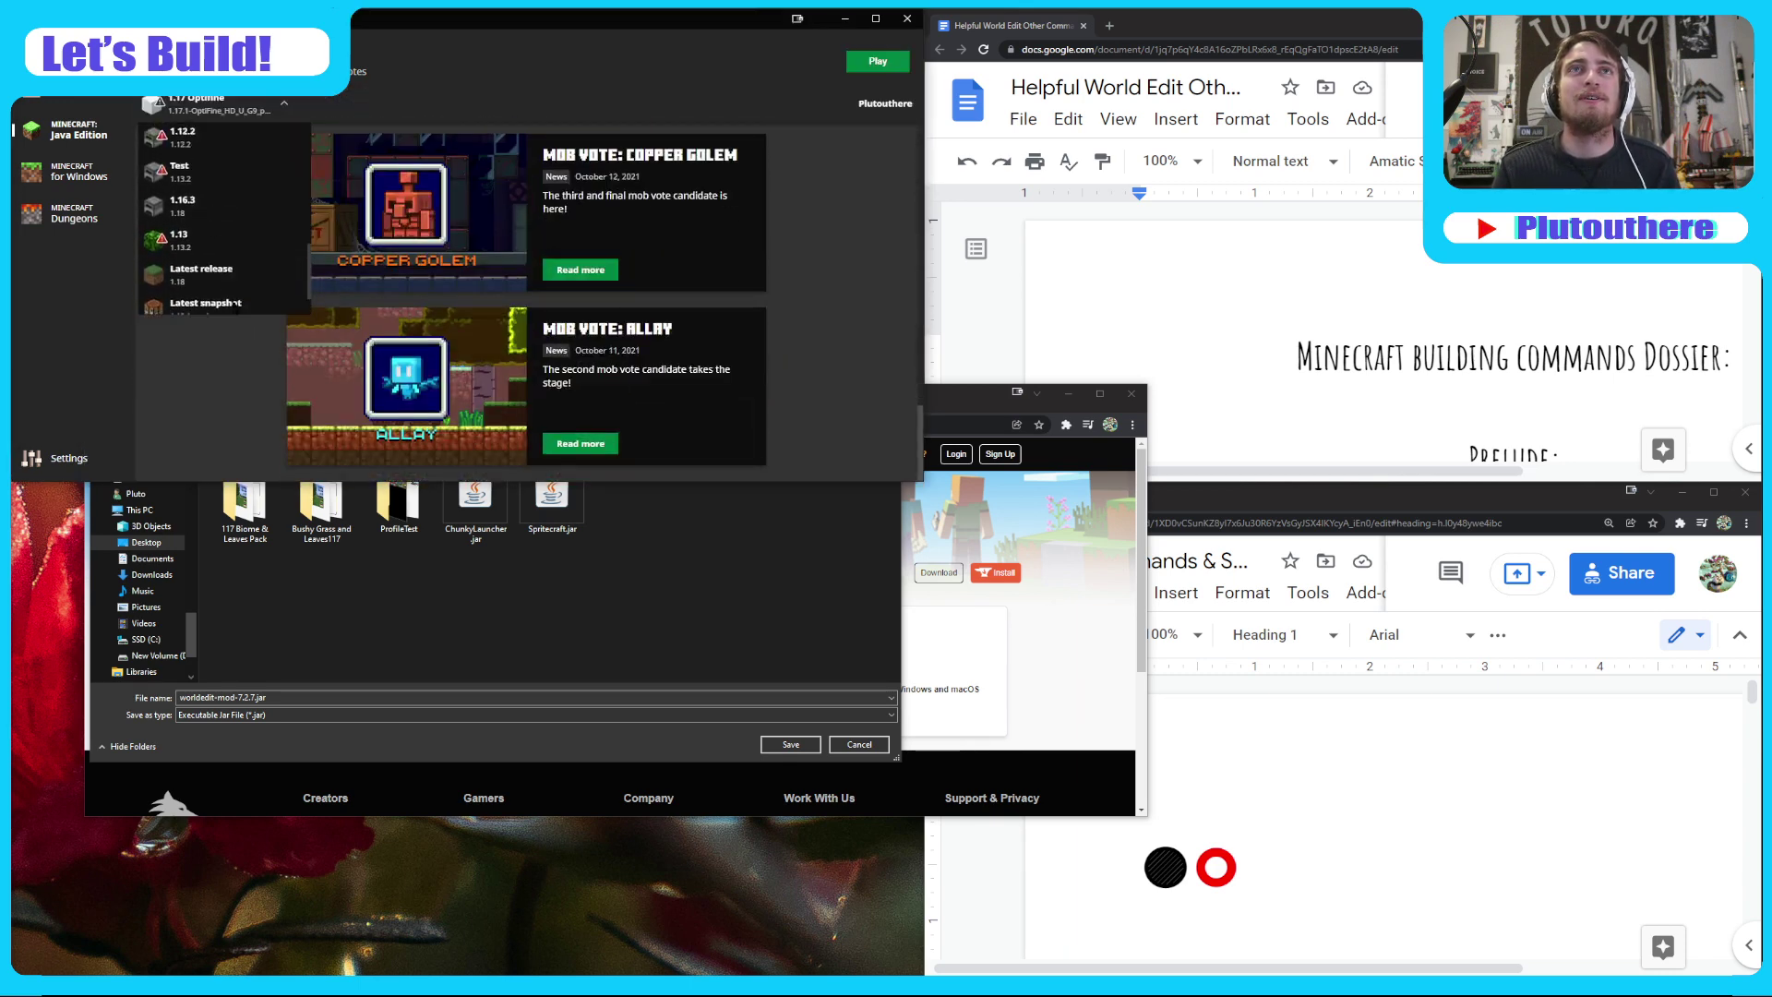
click(236, 290)
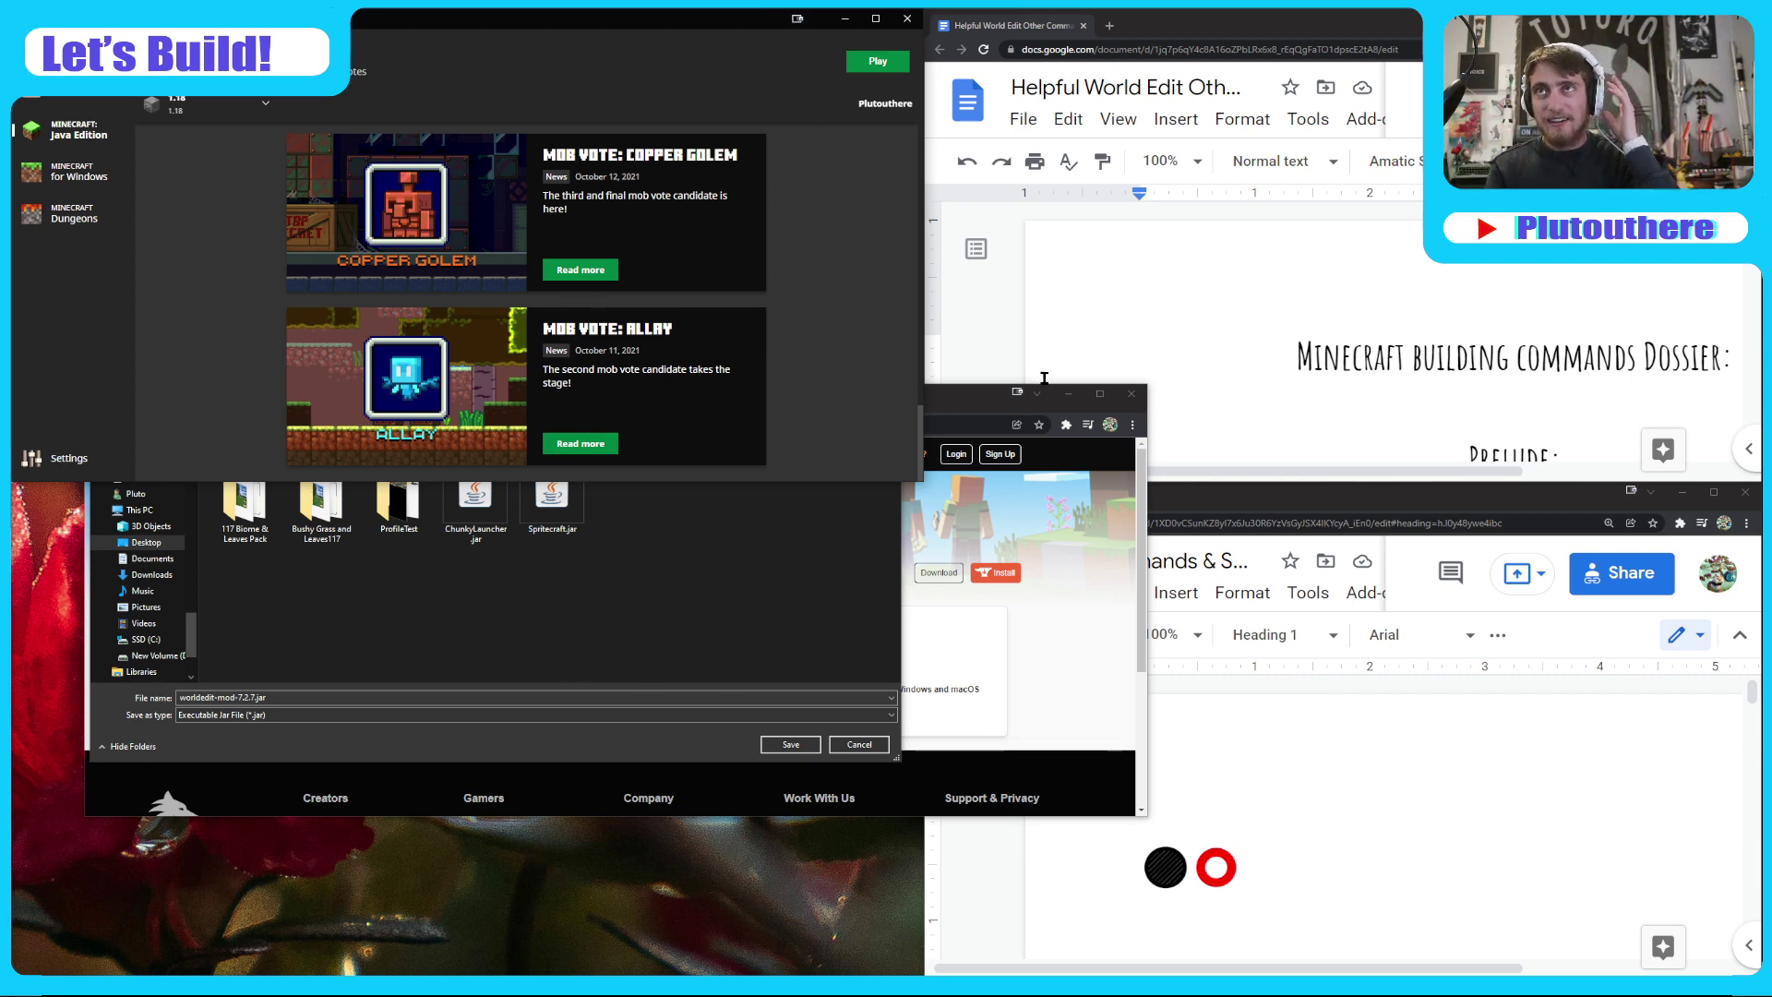
- Switch back to the browser's save dialog and save worldedit-mod-7.2.7.jar to the Desktop
click(972, 409)
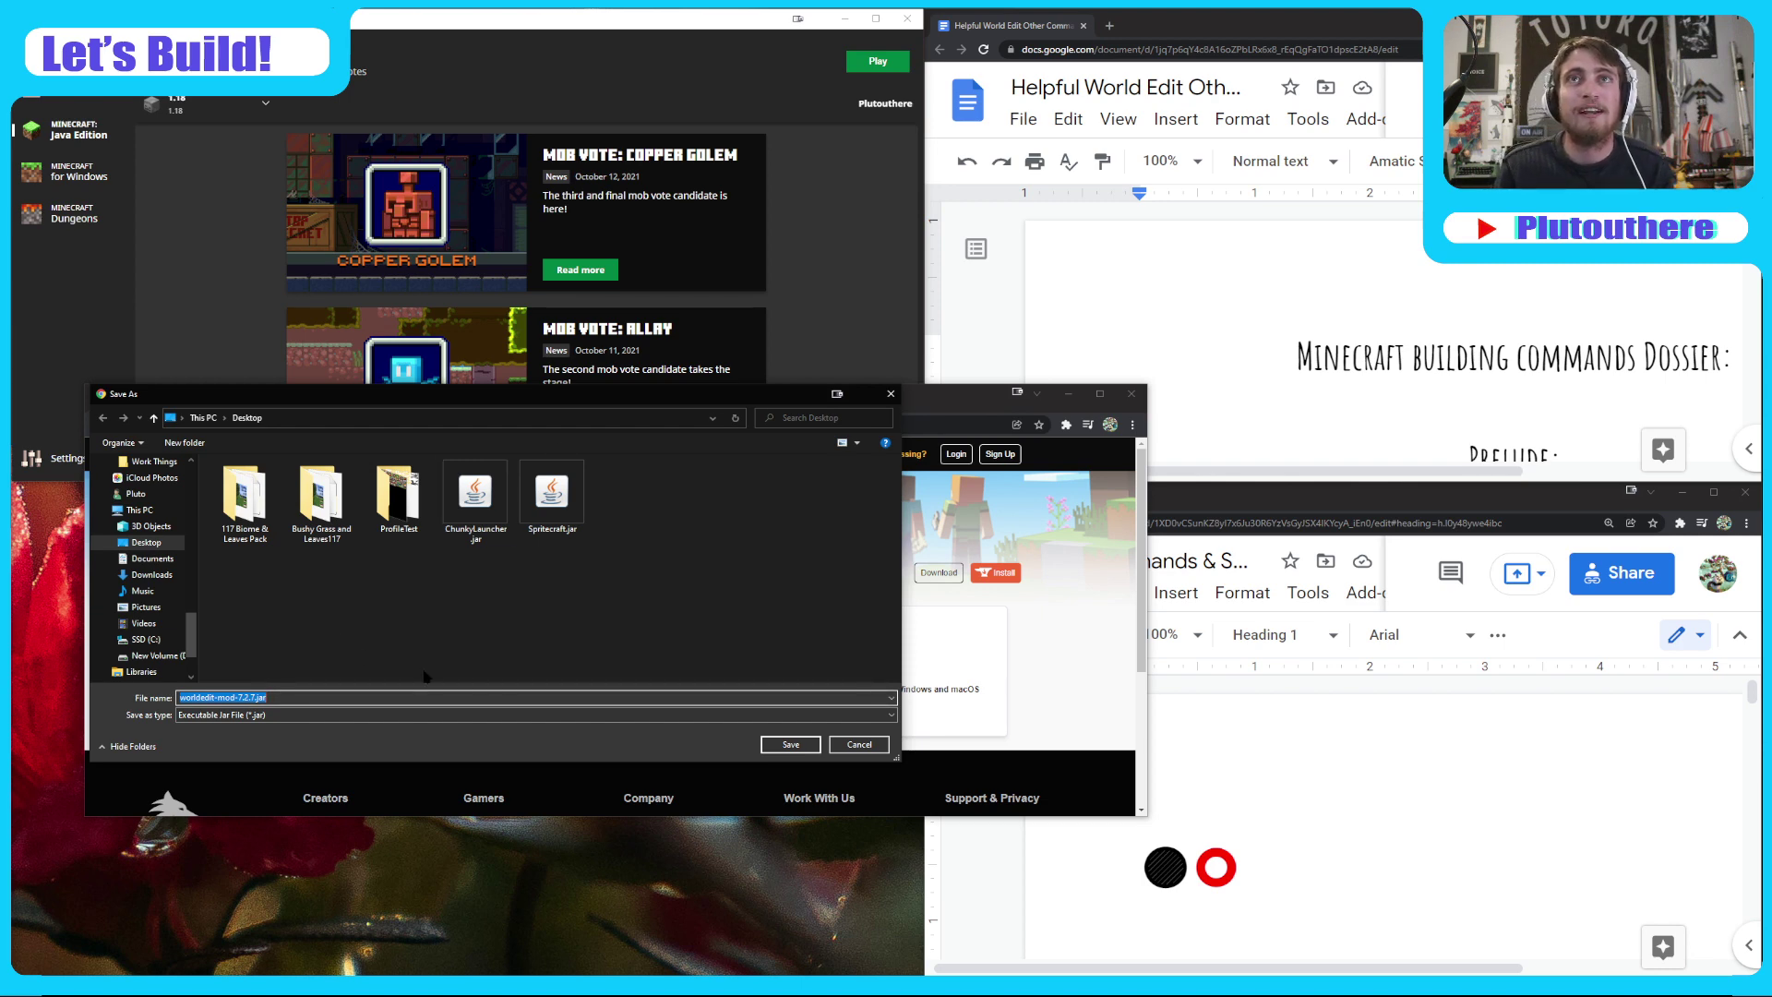
click(793, 746)
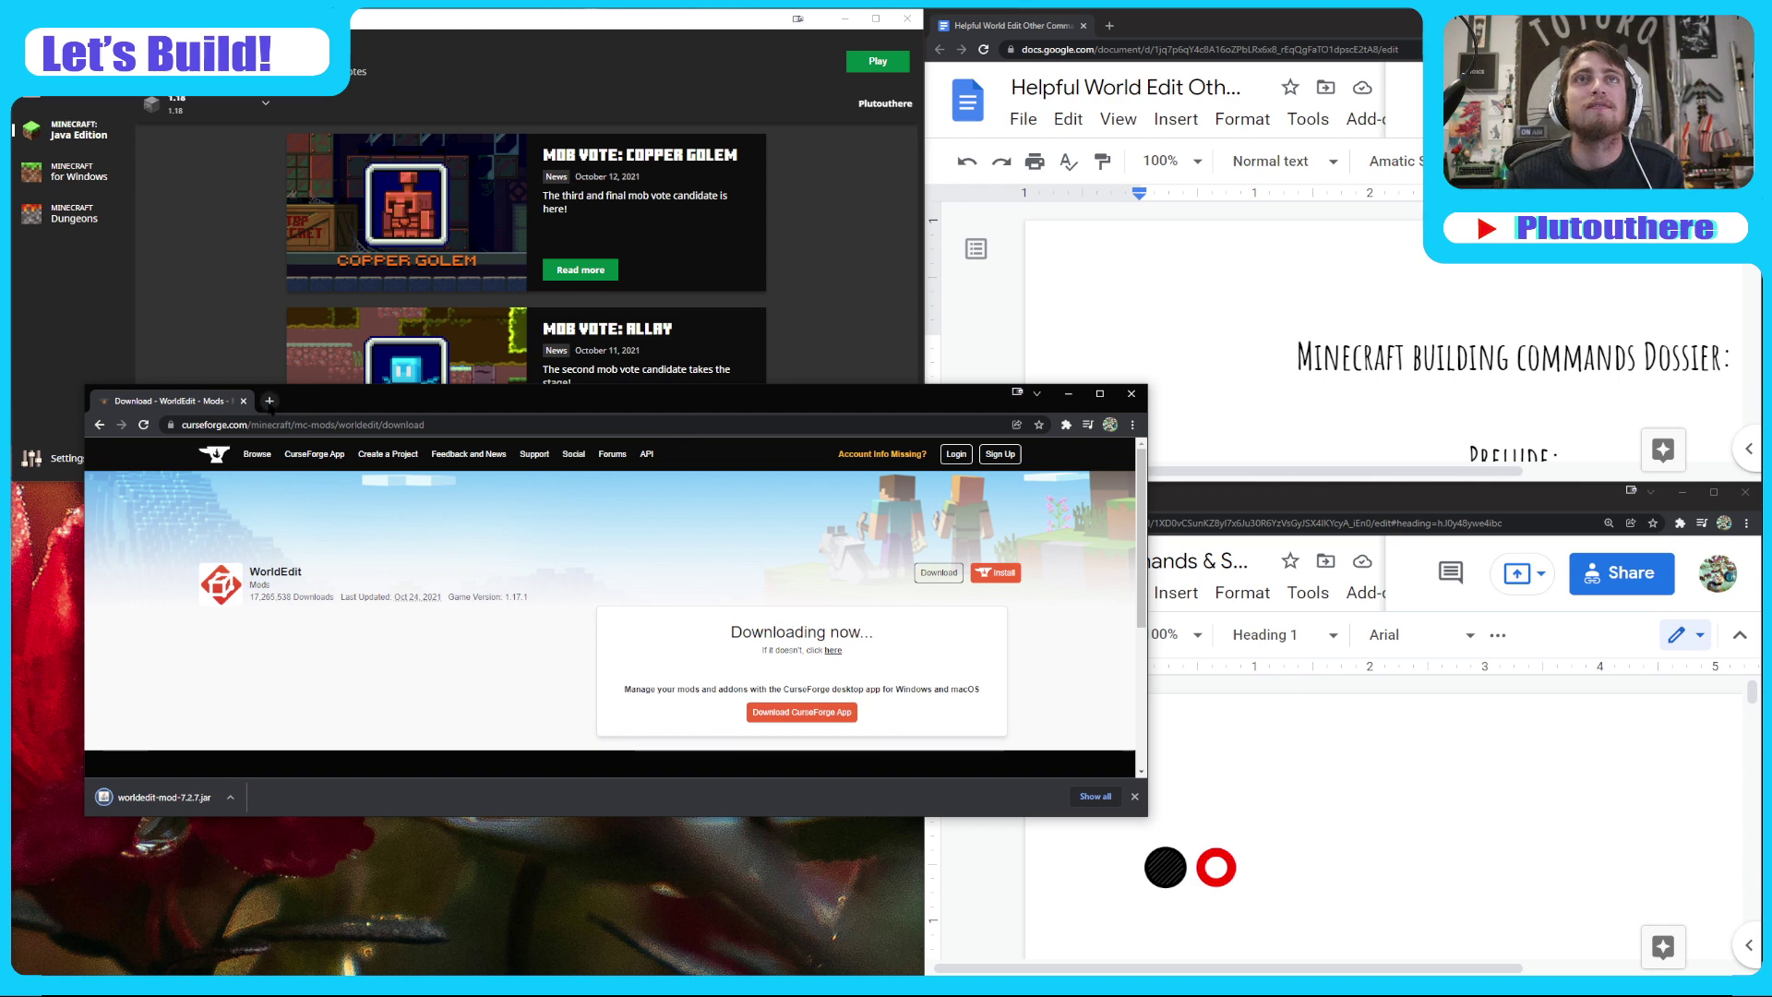
- Search the web for "1.18 minecraft forge" in a new tab and open the Minecraft Forge 1.18 downloads page
click(269, 401)
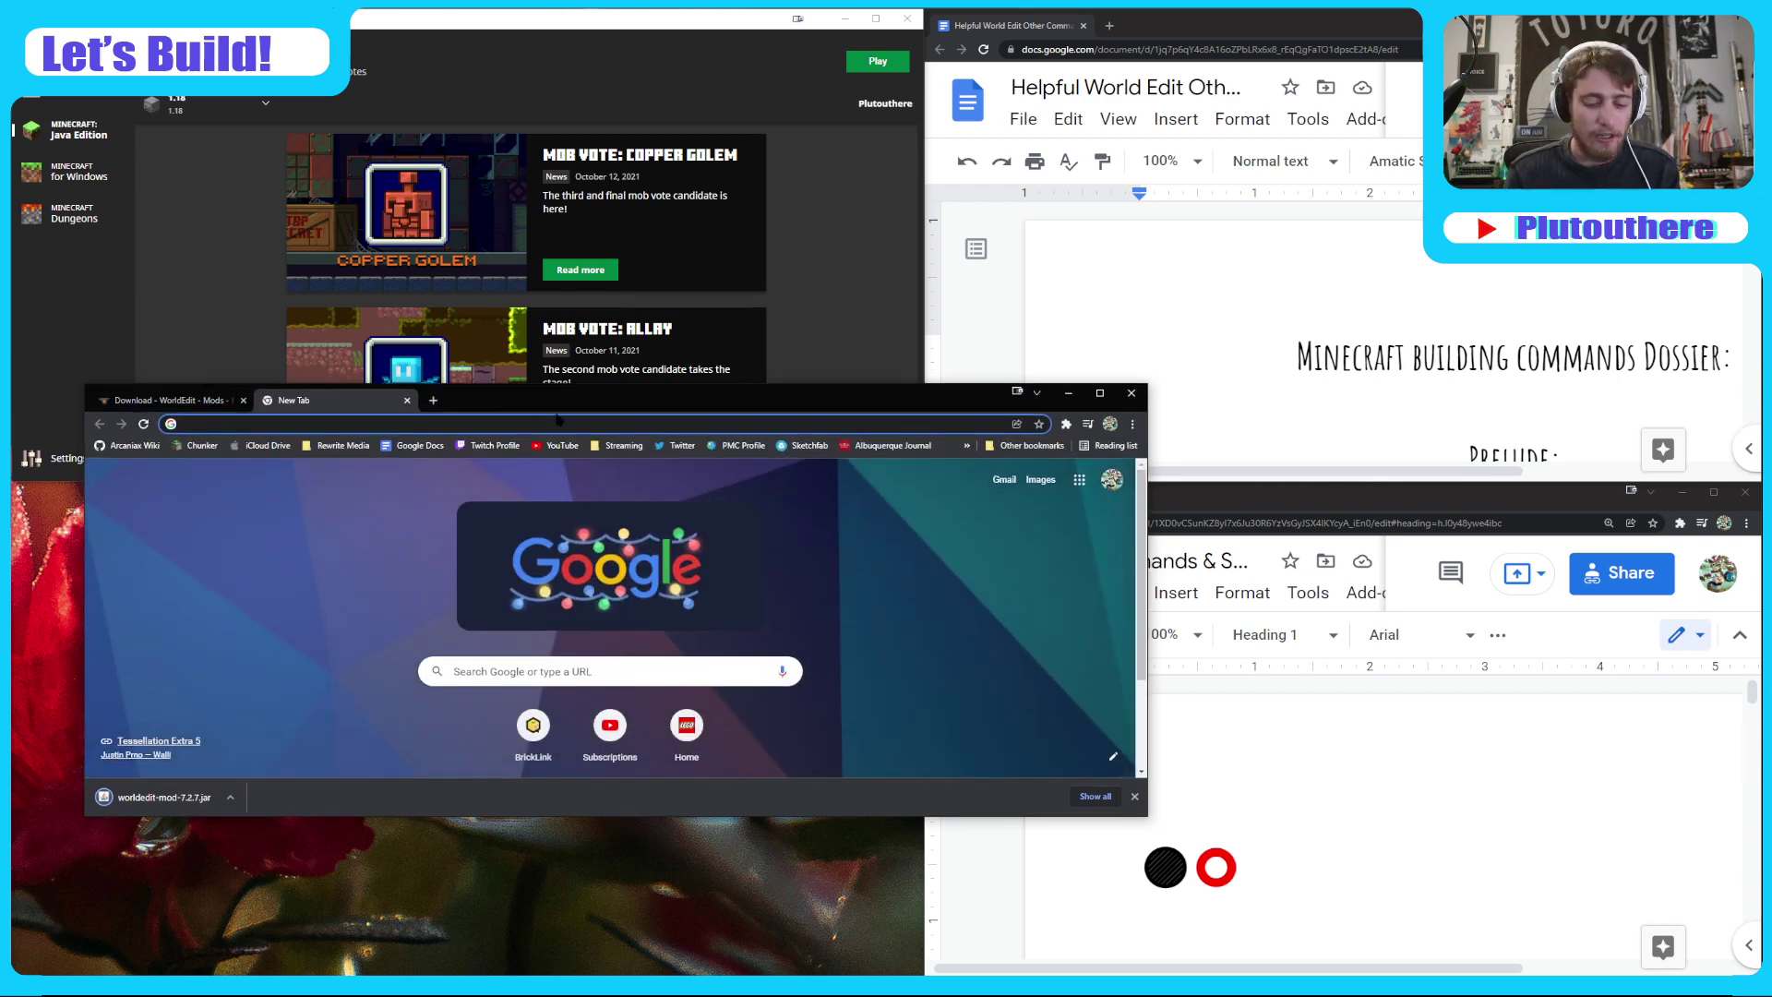
key(ctrl+shift+b)
key(ctrl+shift+b)
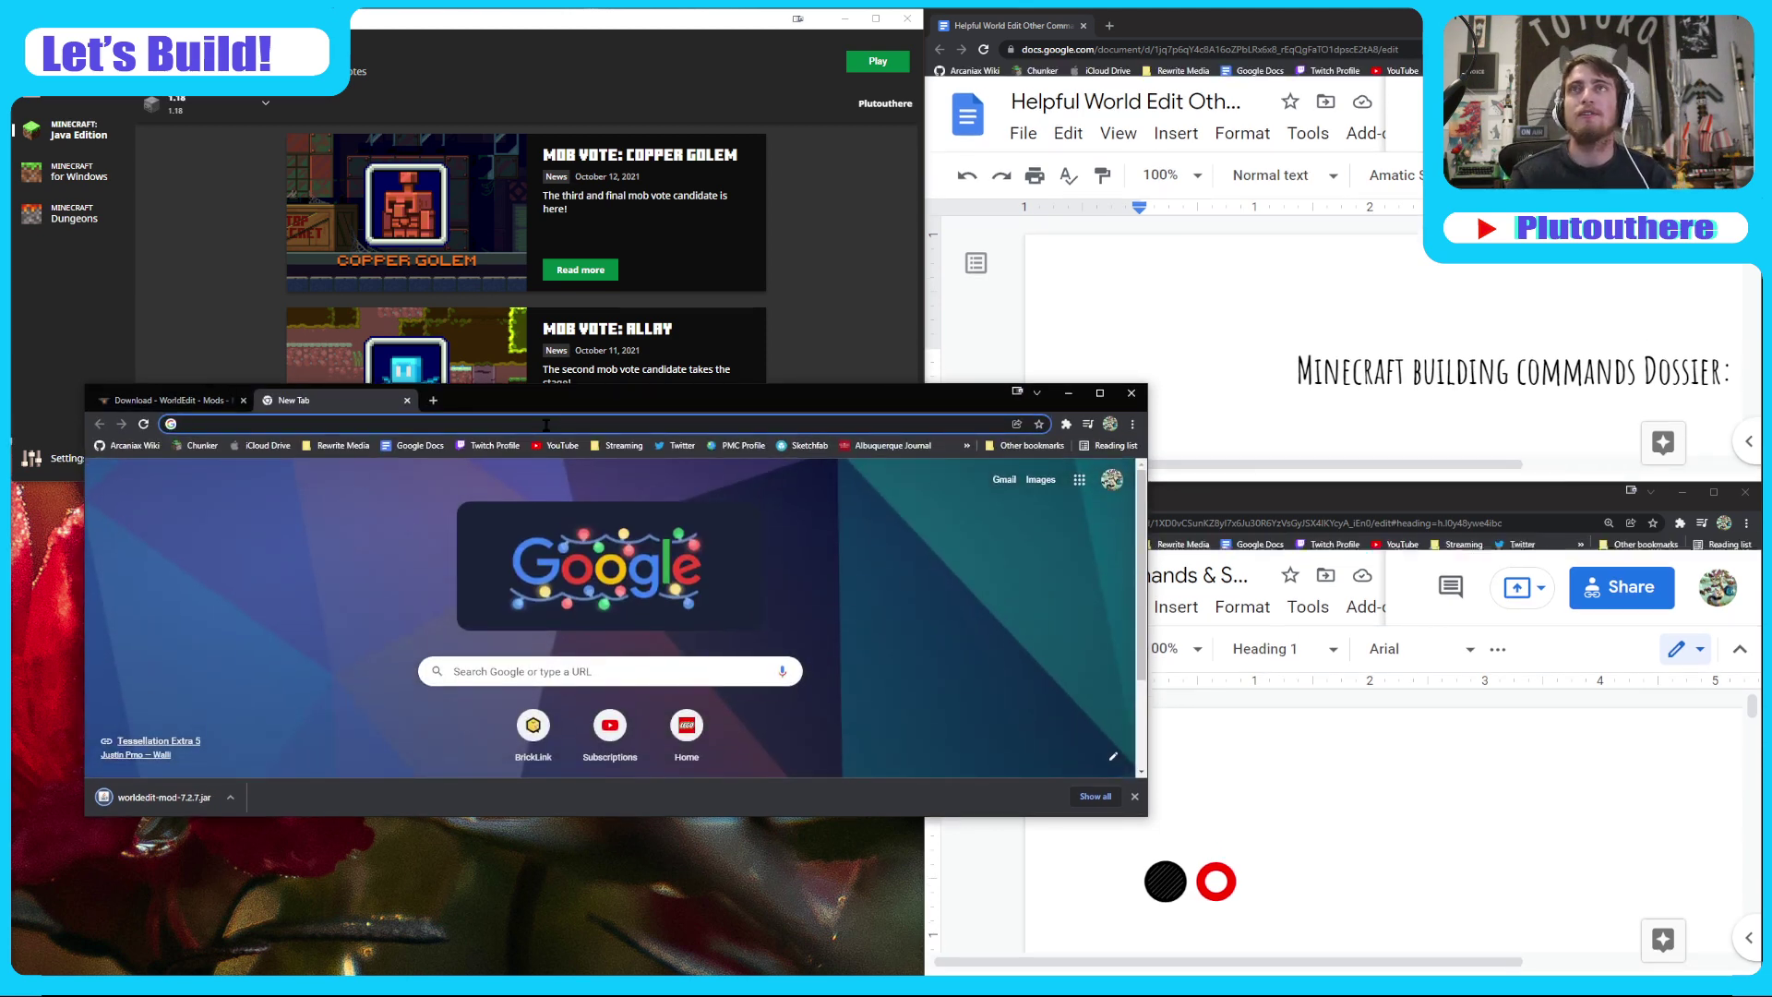
text(1.18)
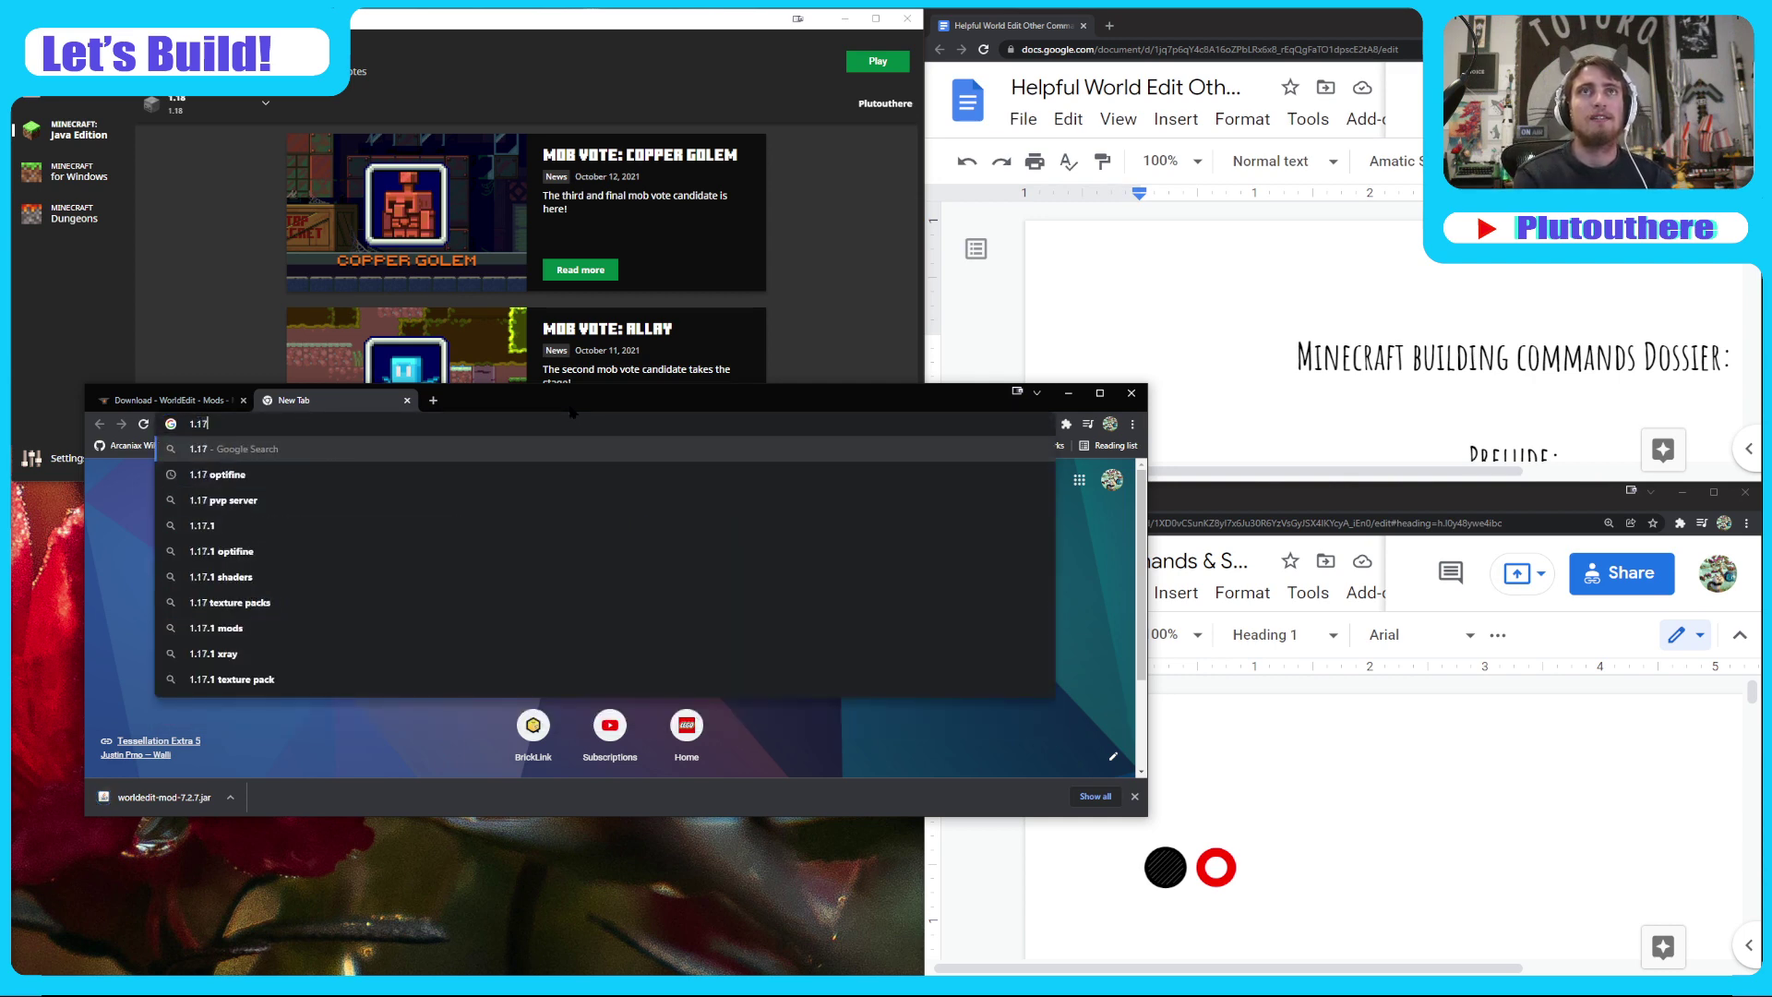
text( mi)
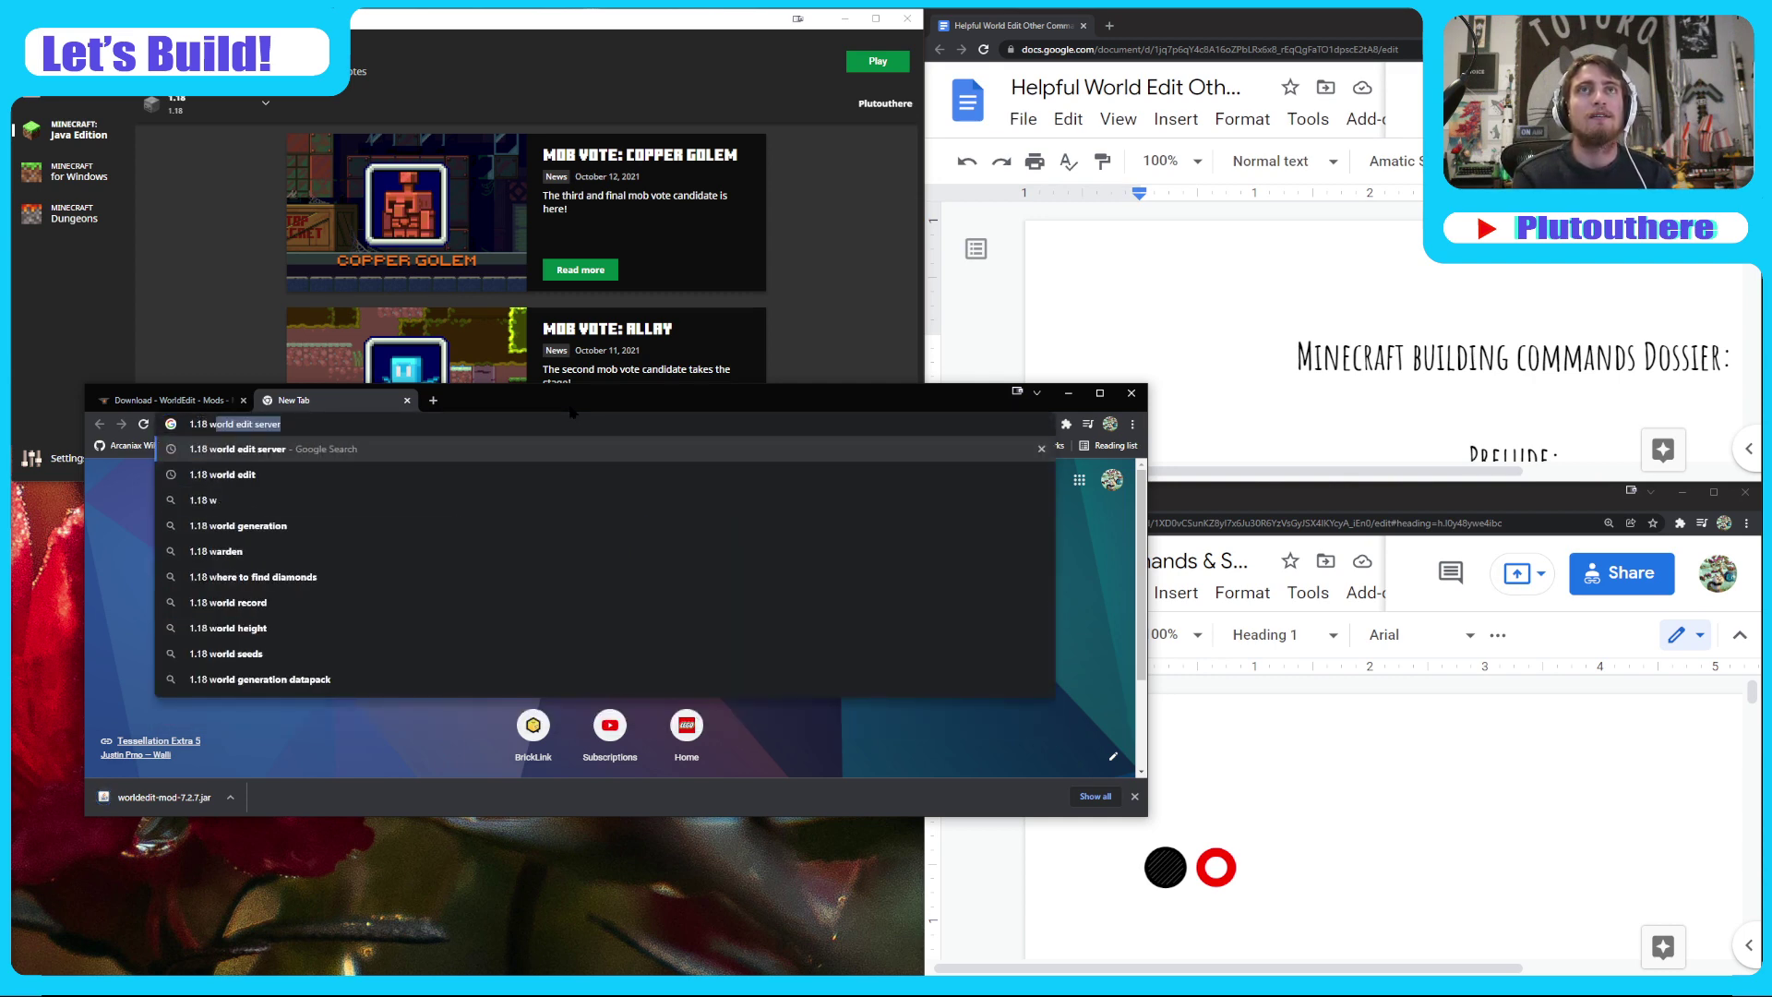
text(necraf f)
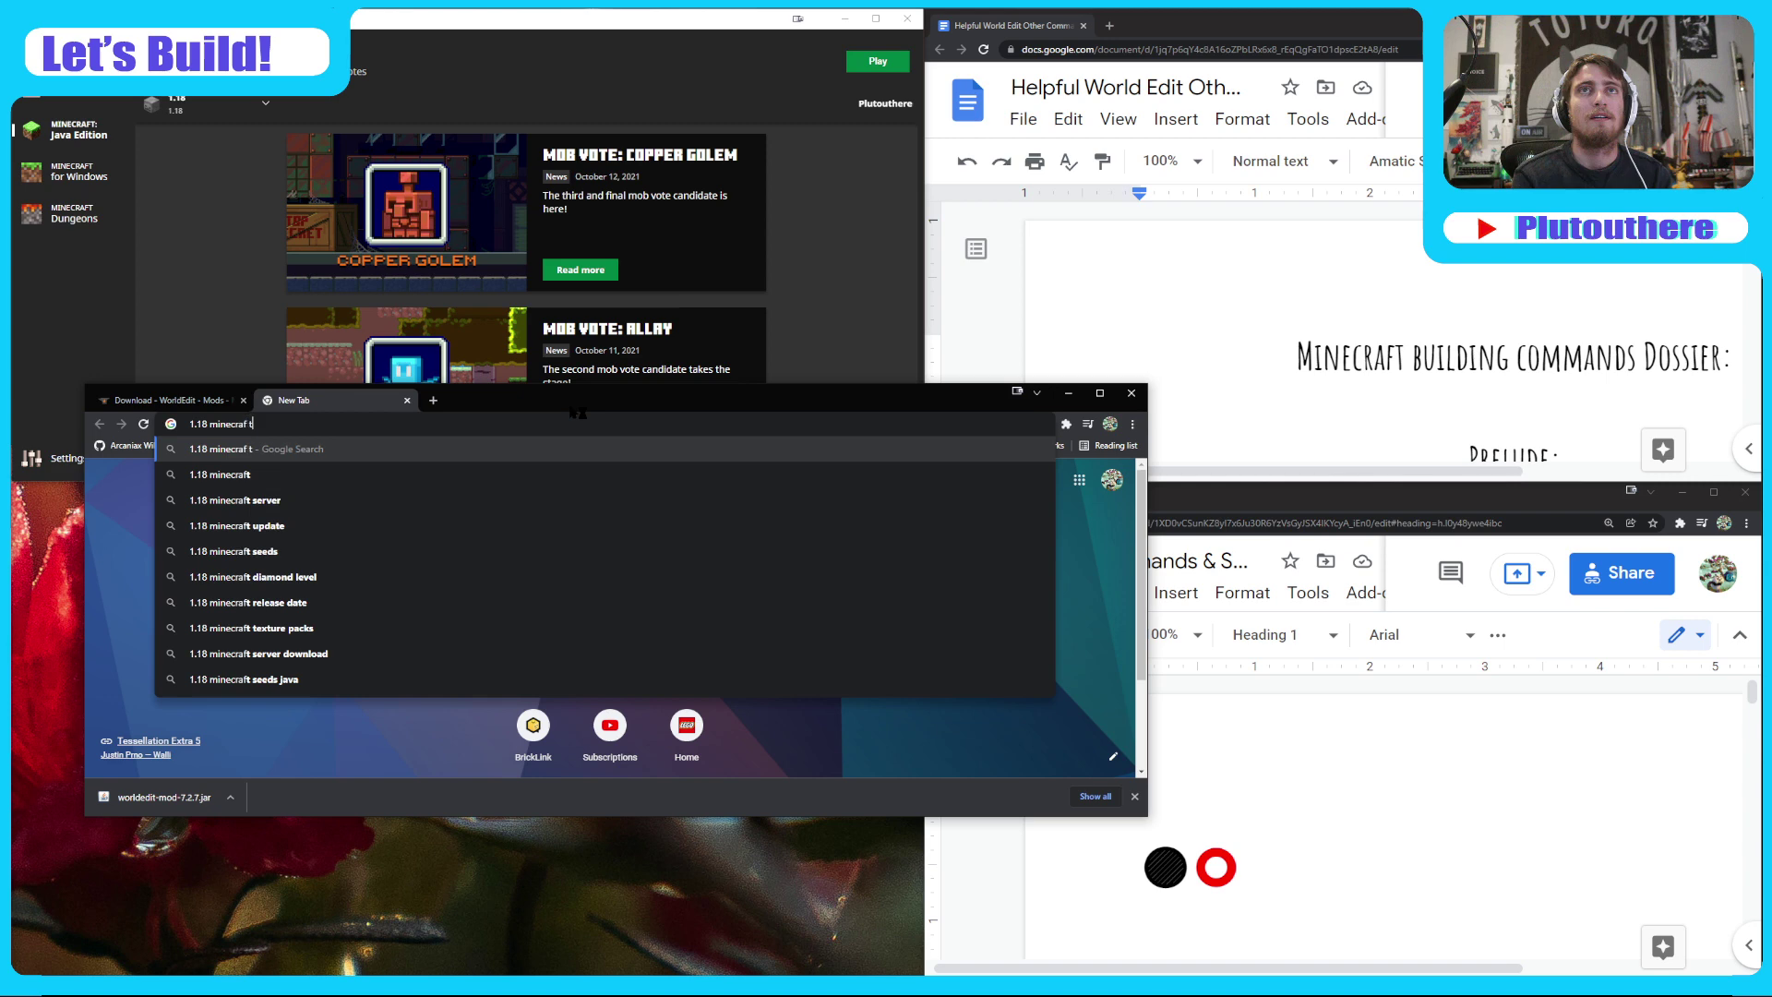
text(orge)
key(Return)
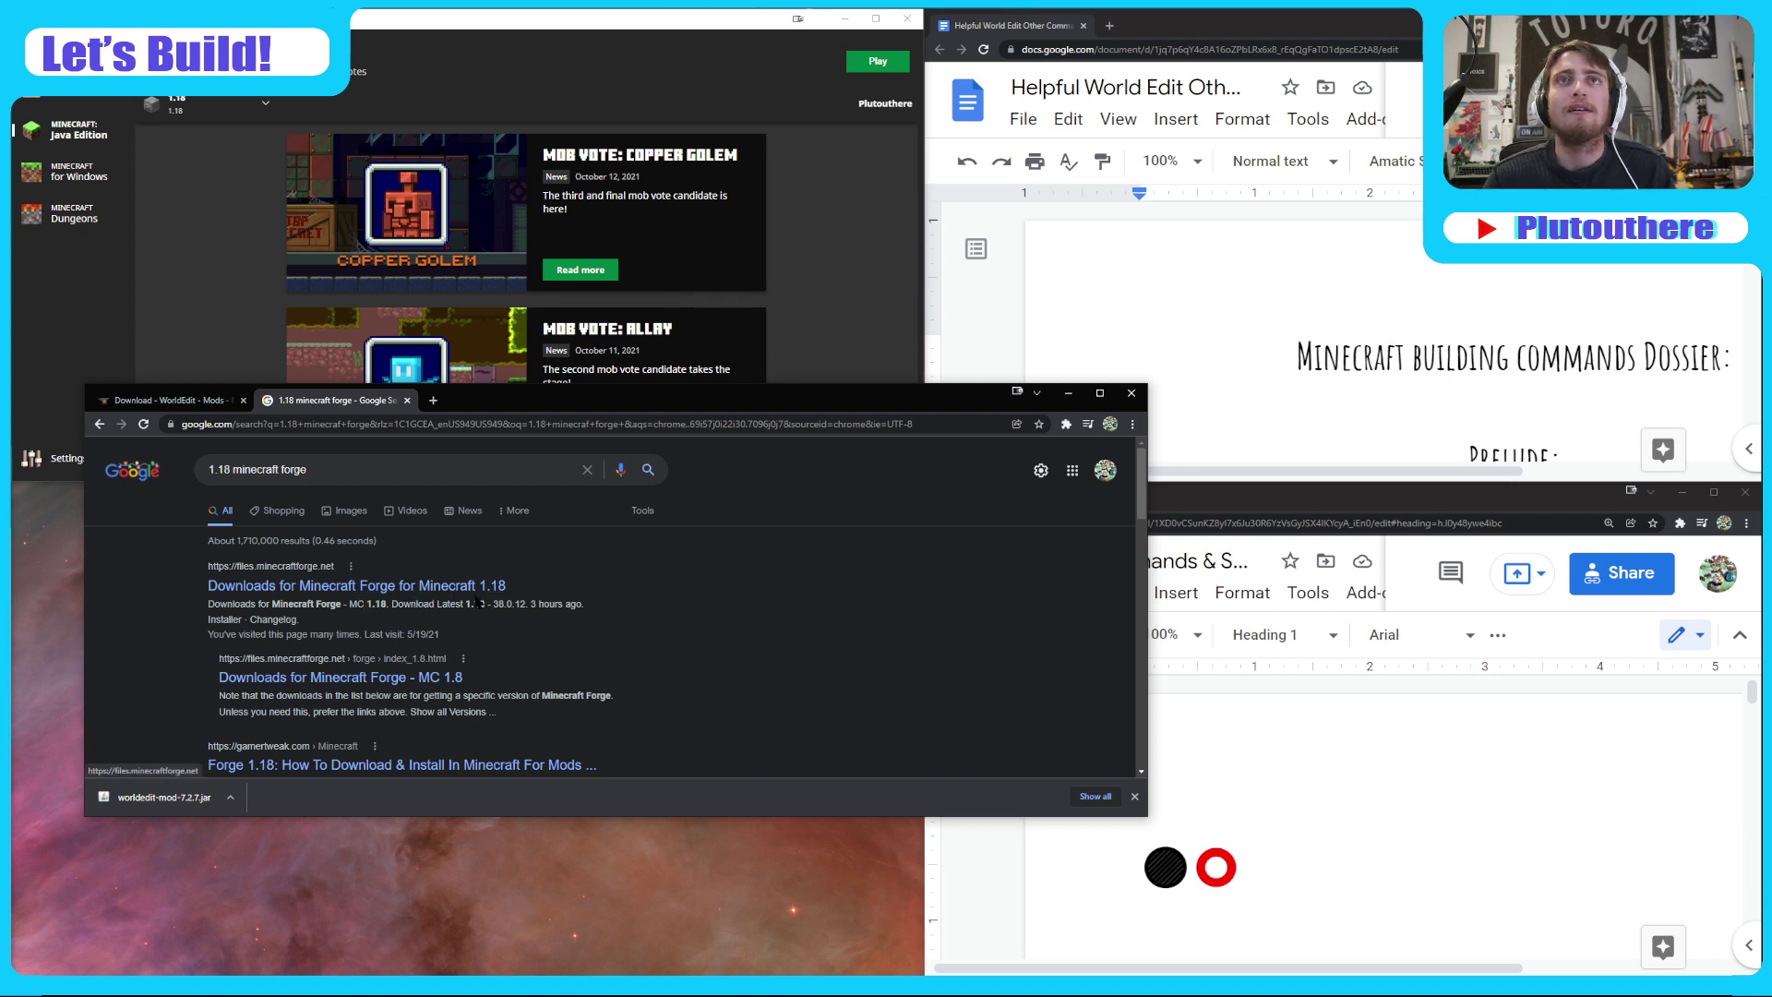
click(477, 596)
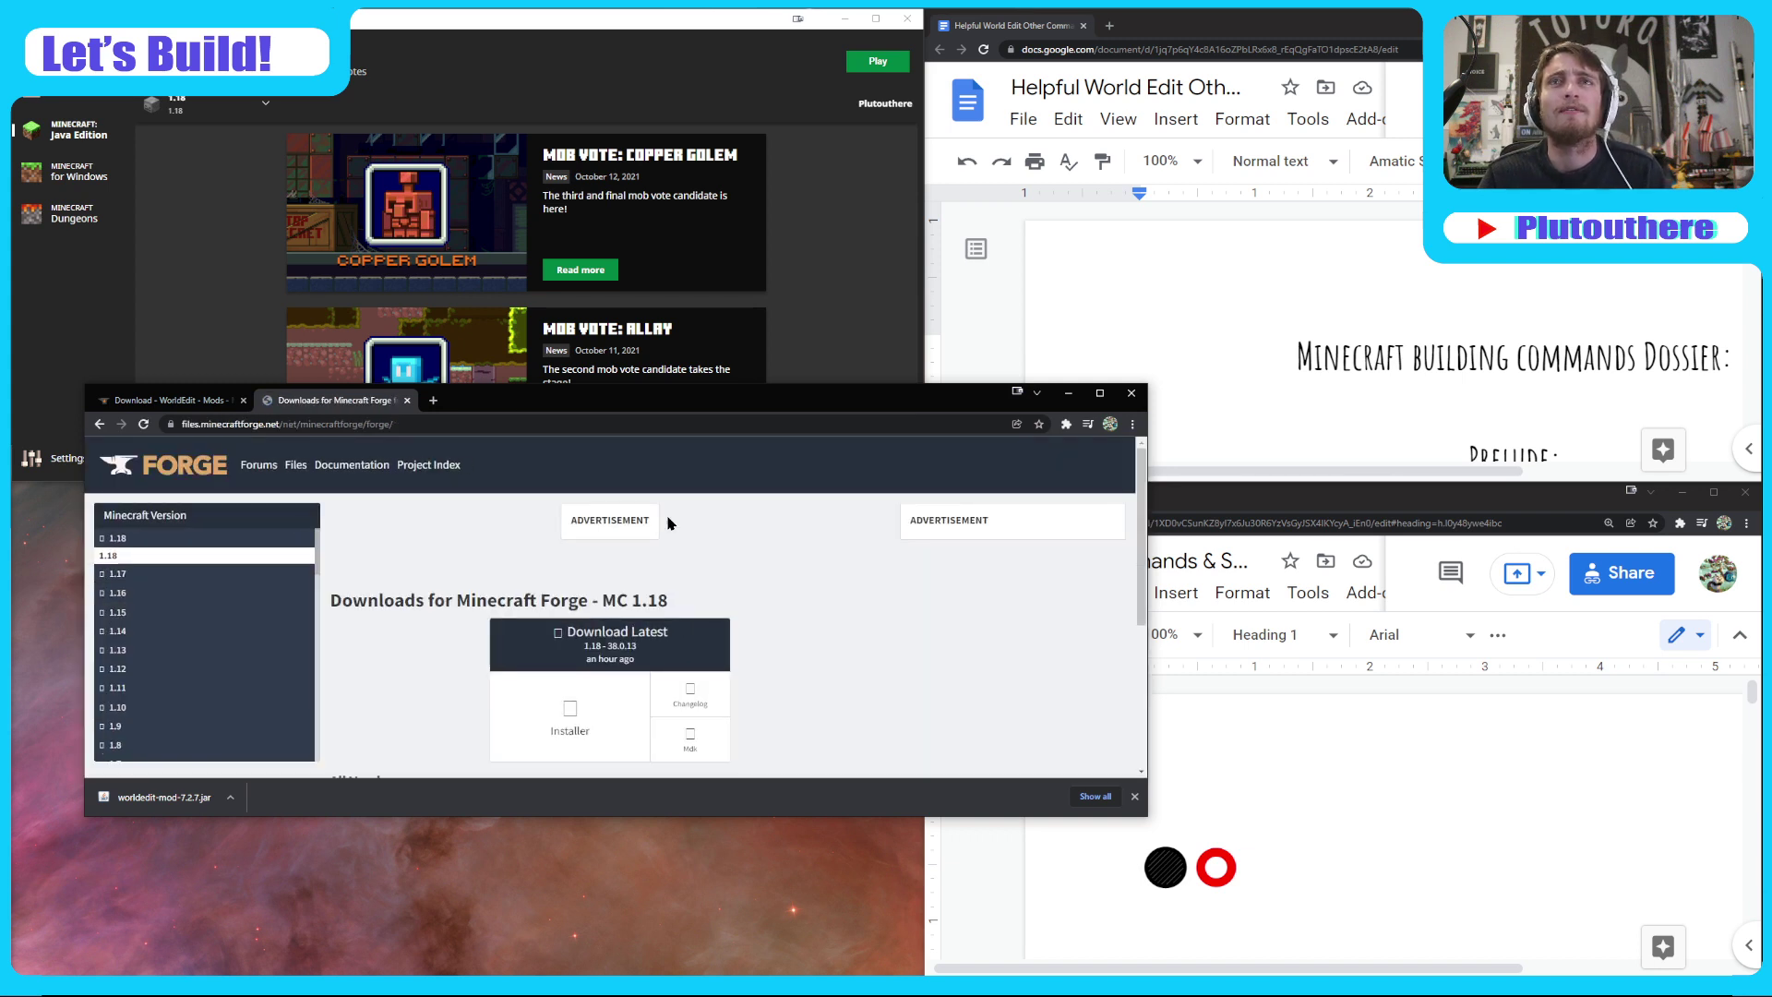
- Download the latest Forge 1.18 installer past the advertisement, save forge-1.18-38.0.13-installer.jar to the Desktop, and close its tab
scroll(442, 589, down, 2)
scroll(441, 589, down, 2)
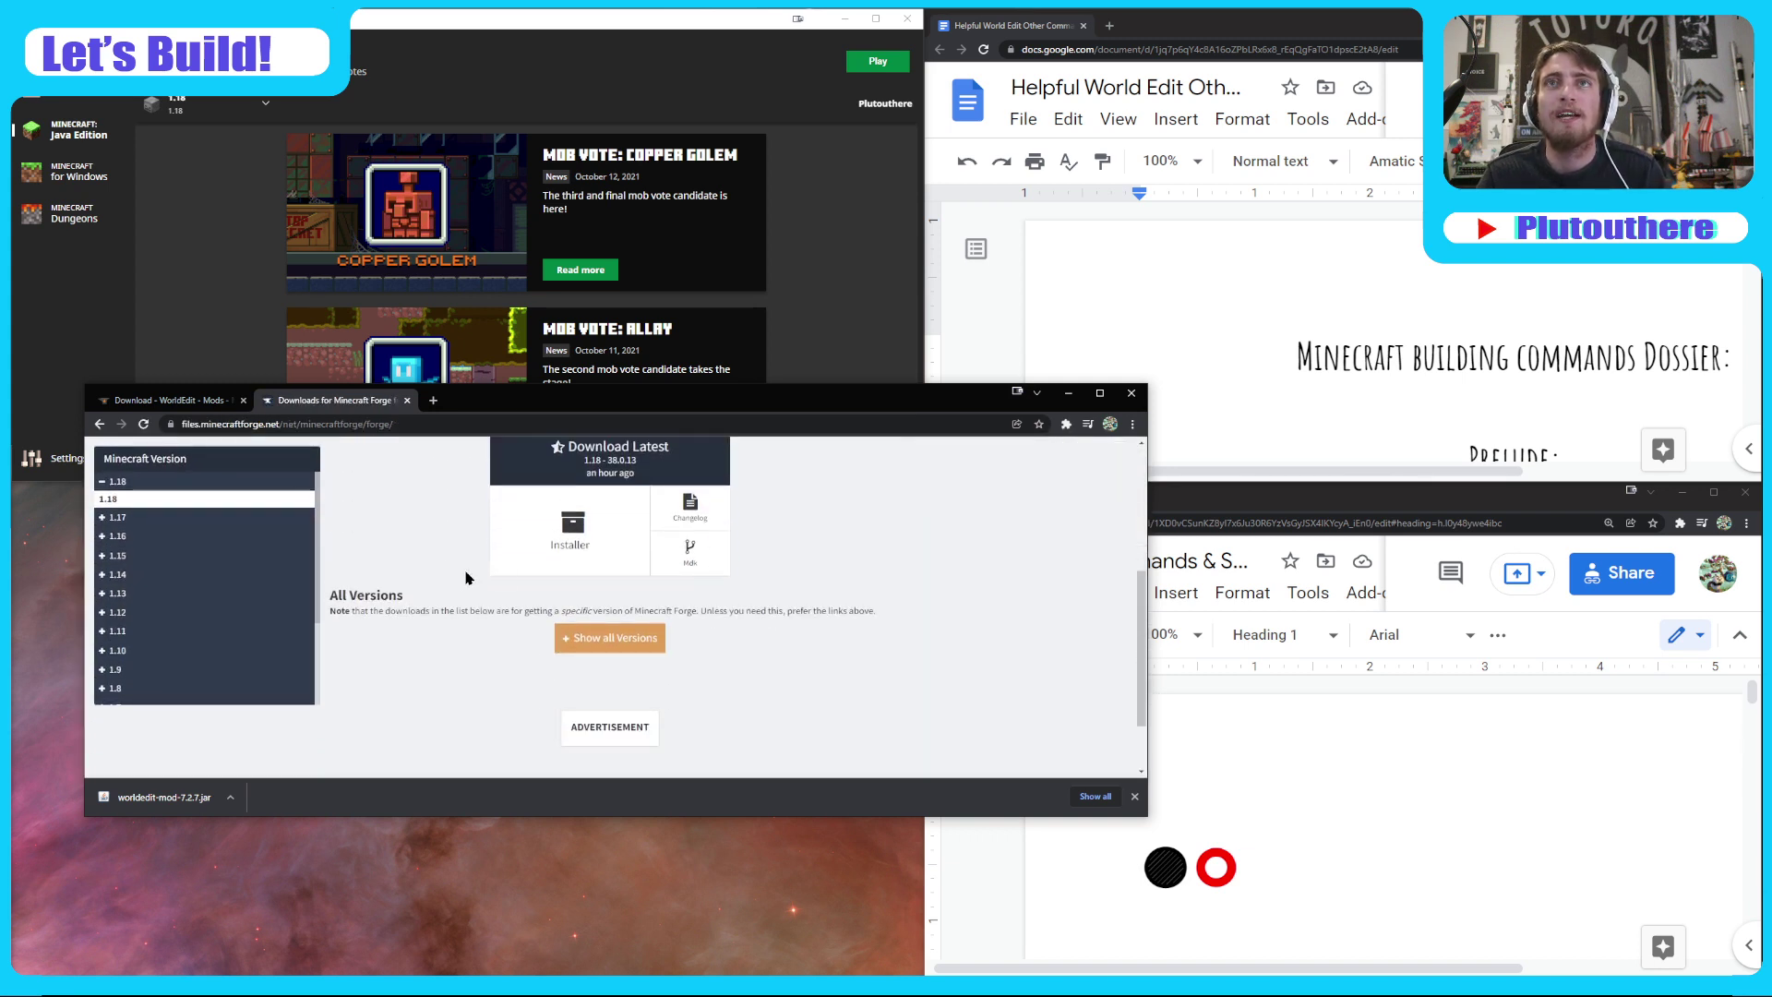
scroll(487, 597, up, 1)
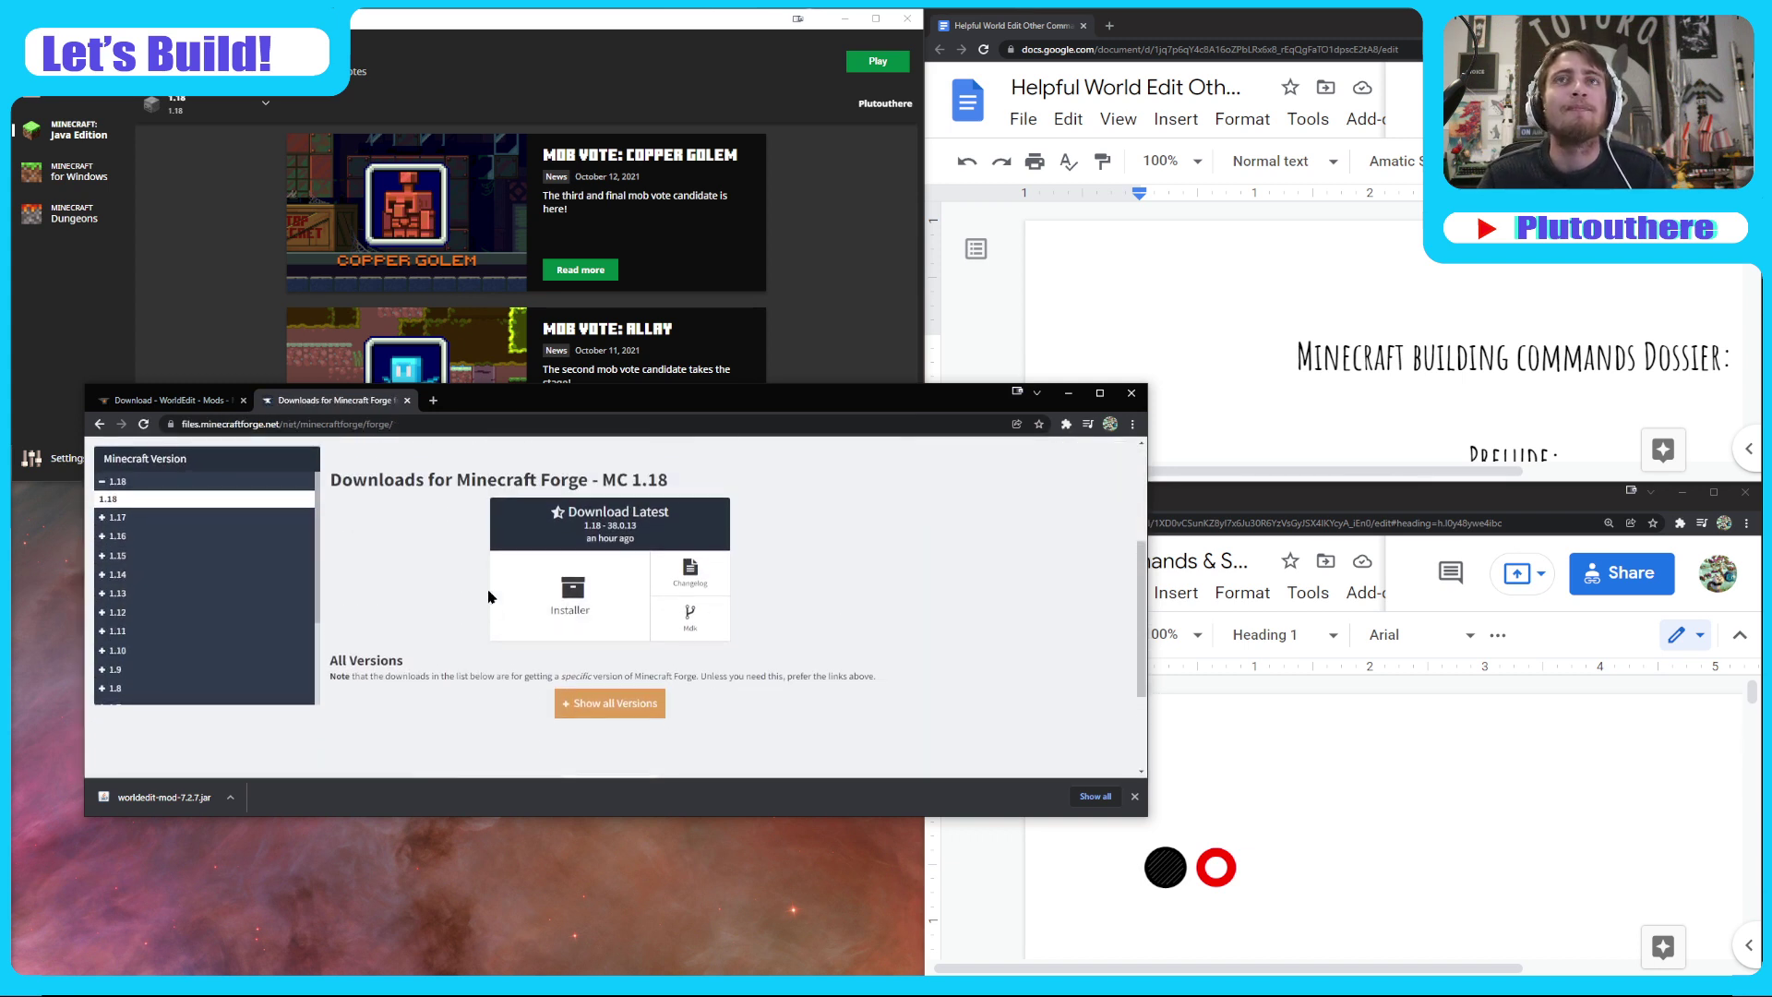
click(573, 595)
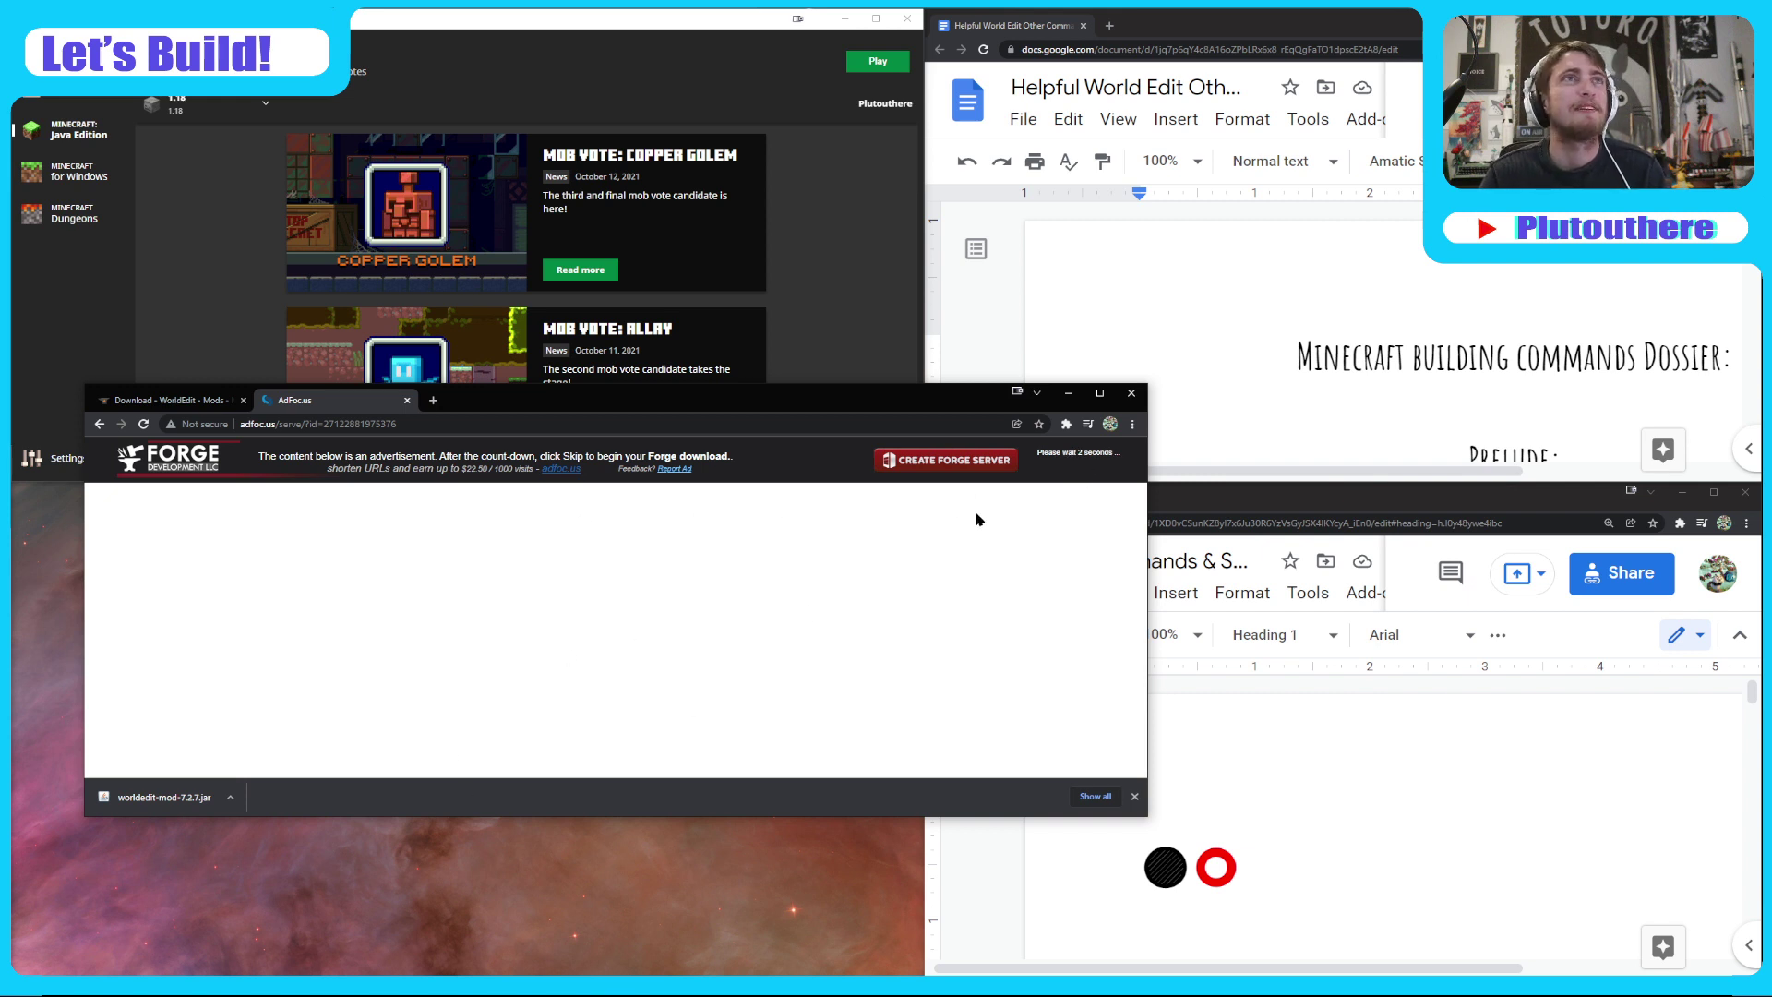
click(1073, 460)
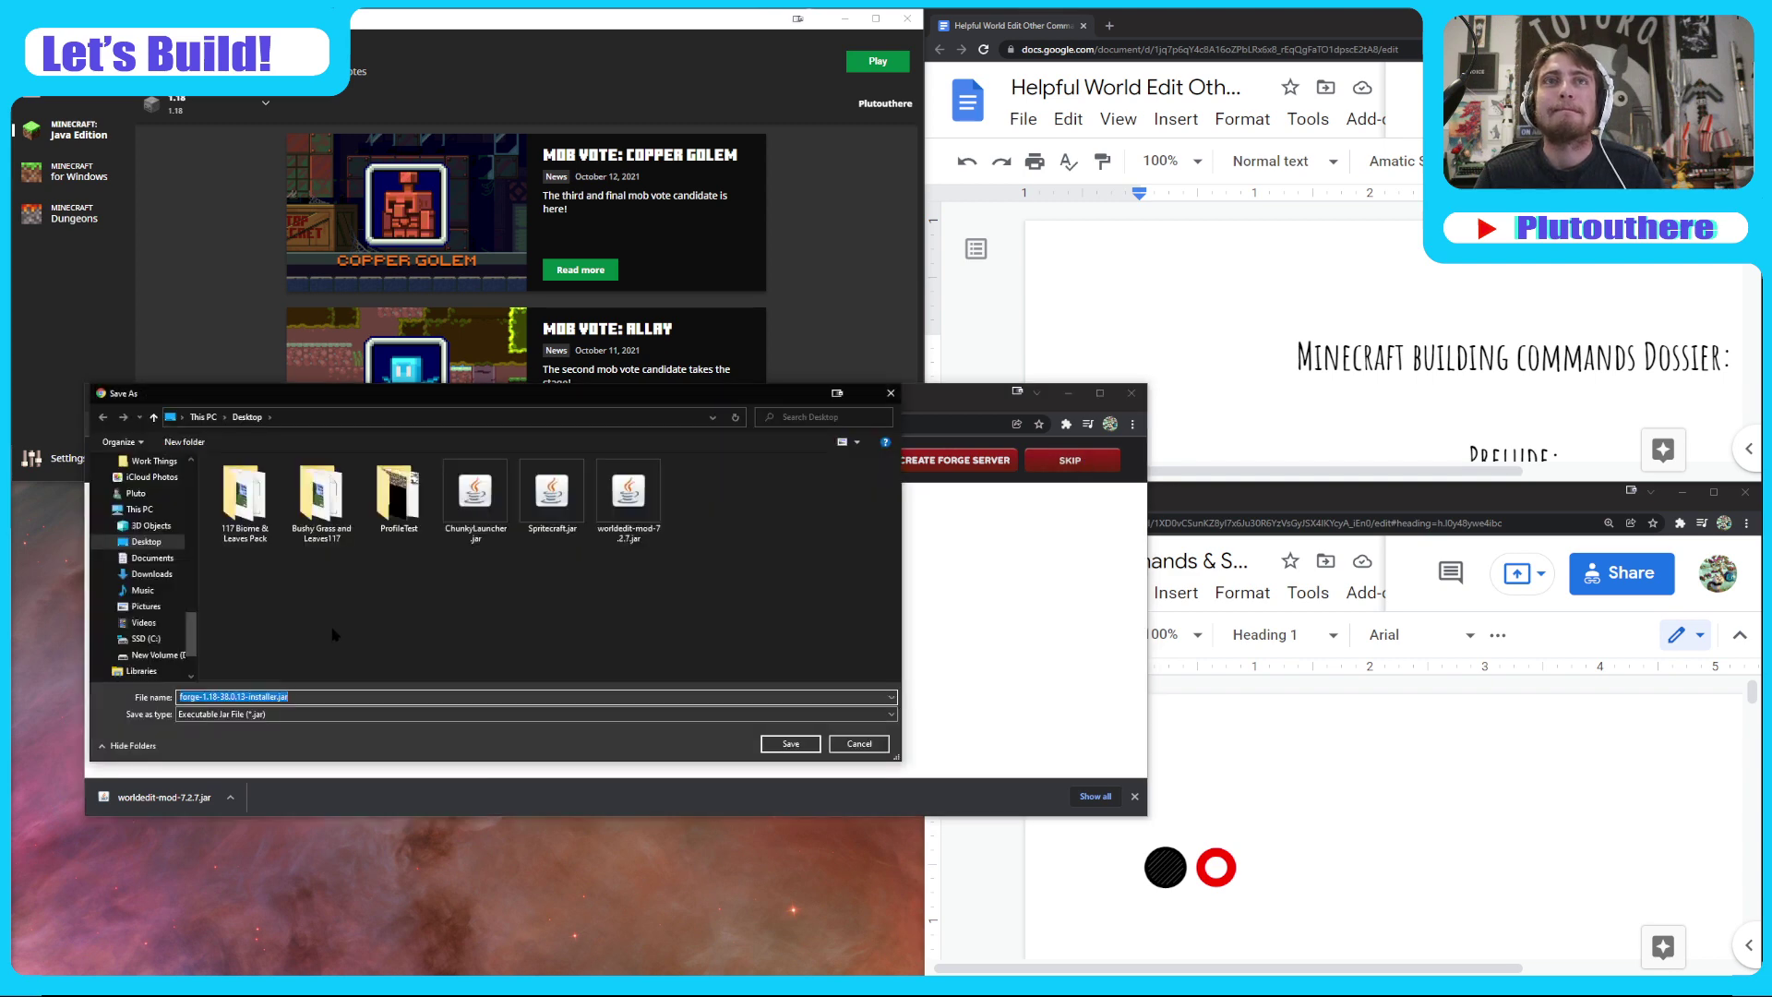
click(792, 743)
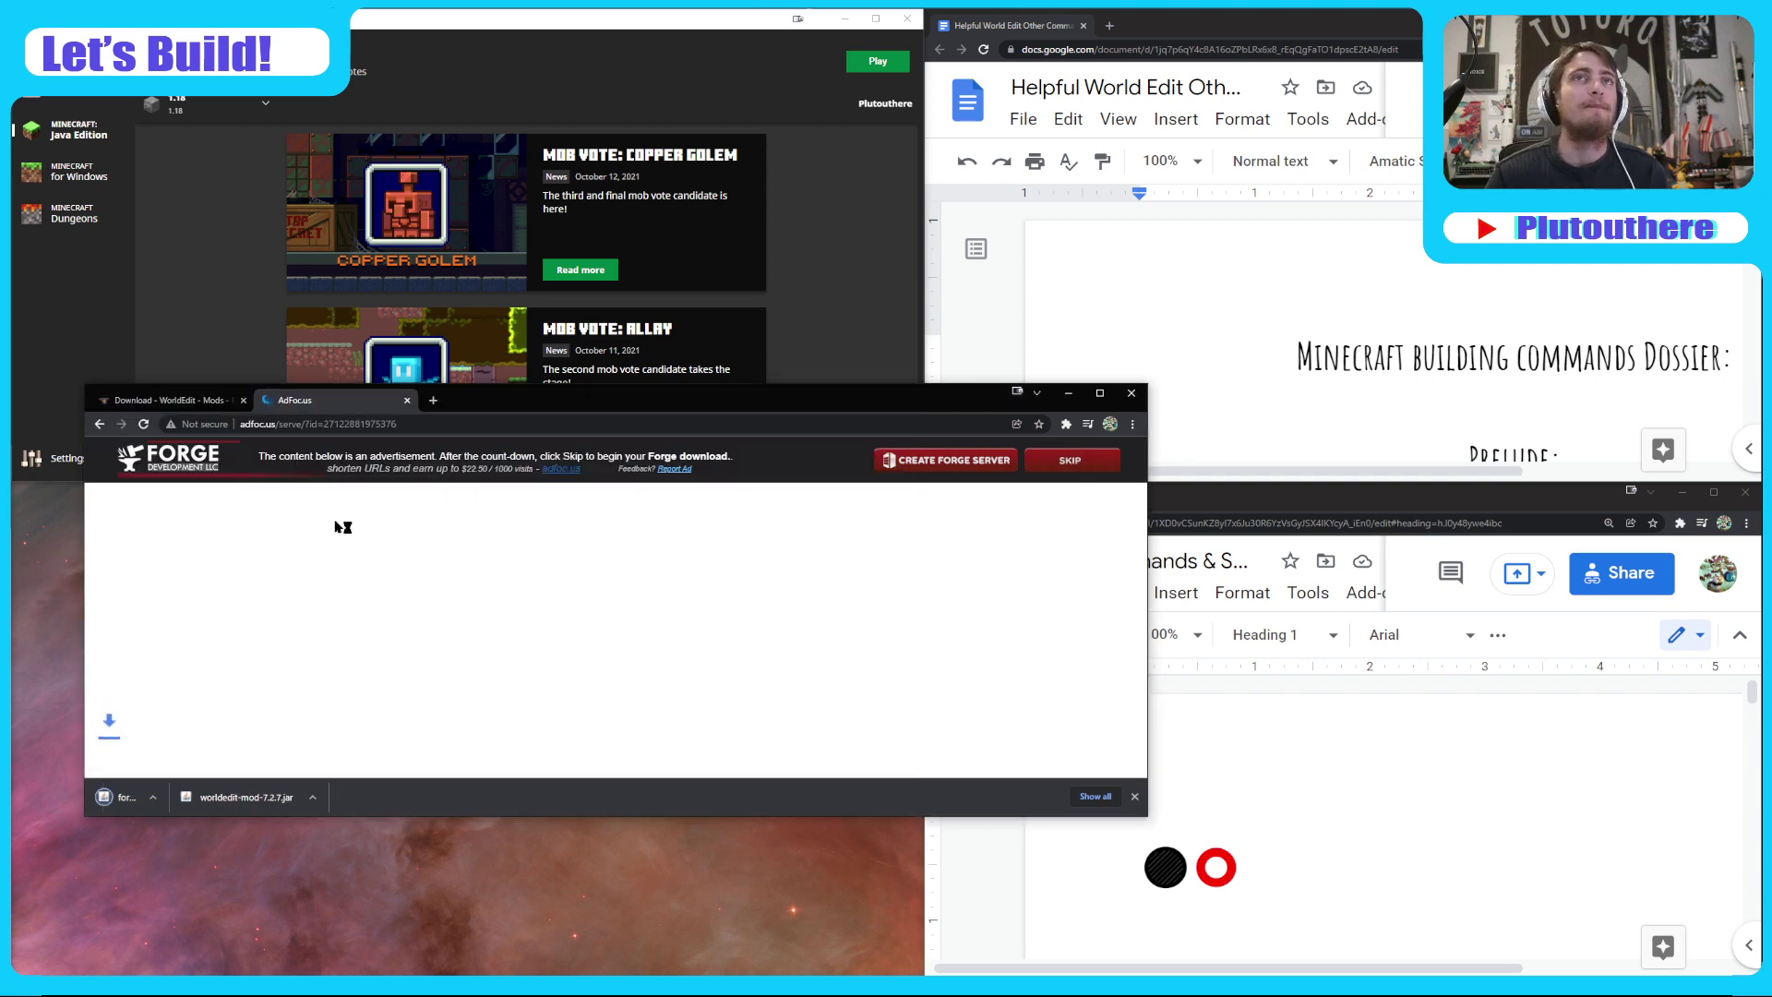
click(407, 400)
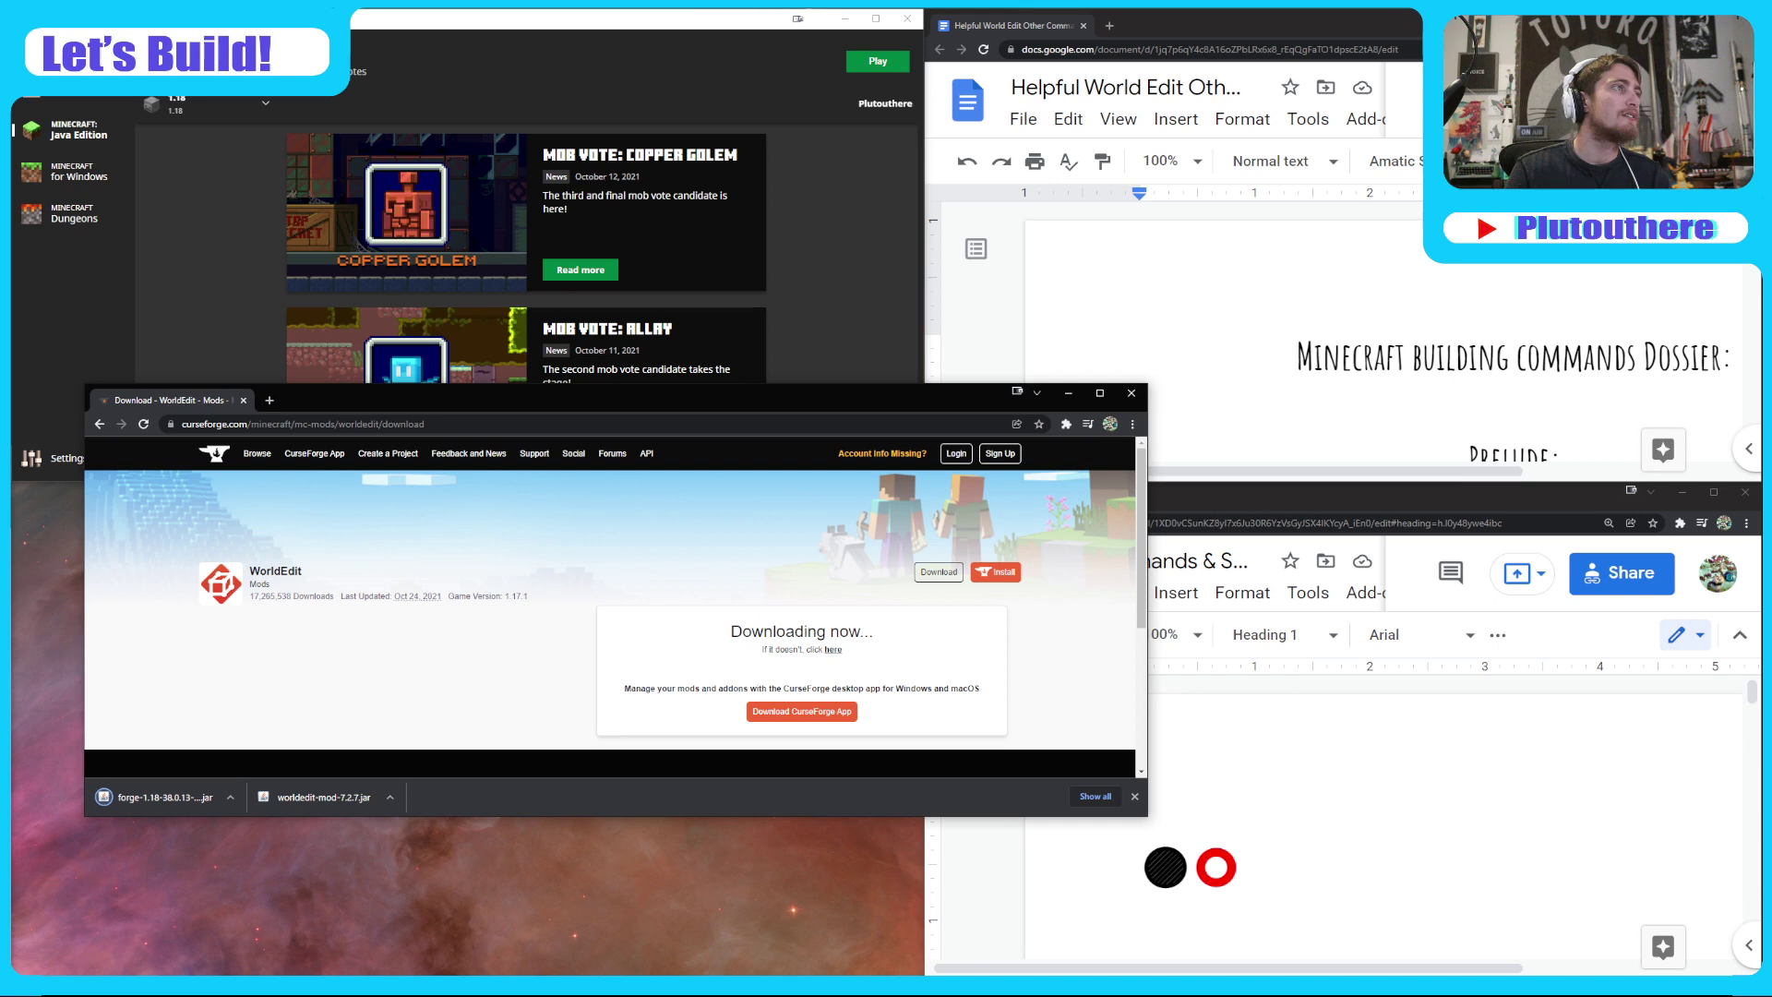
- Move the WorldEdit and Forge jar files to a clear area of the desktop and close the browser window
drag(13, 941, 570, 874)
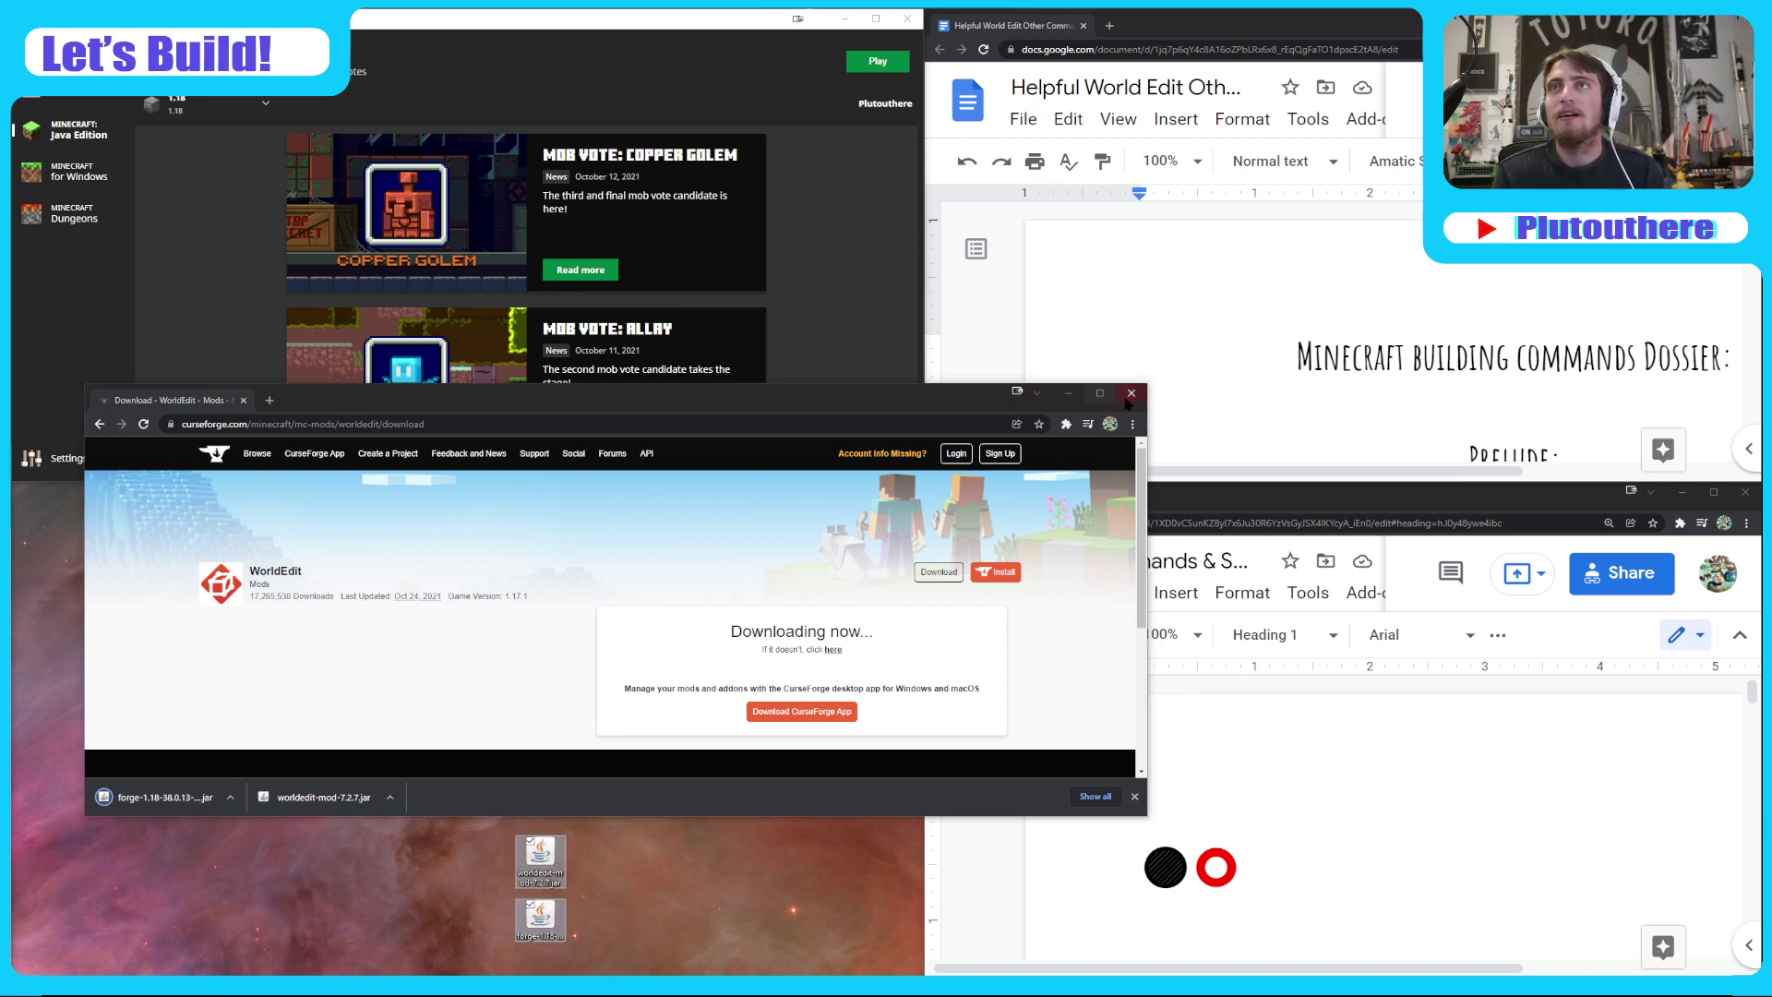
click(1132, 393)
click(566, 843)
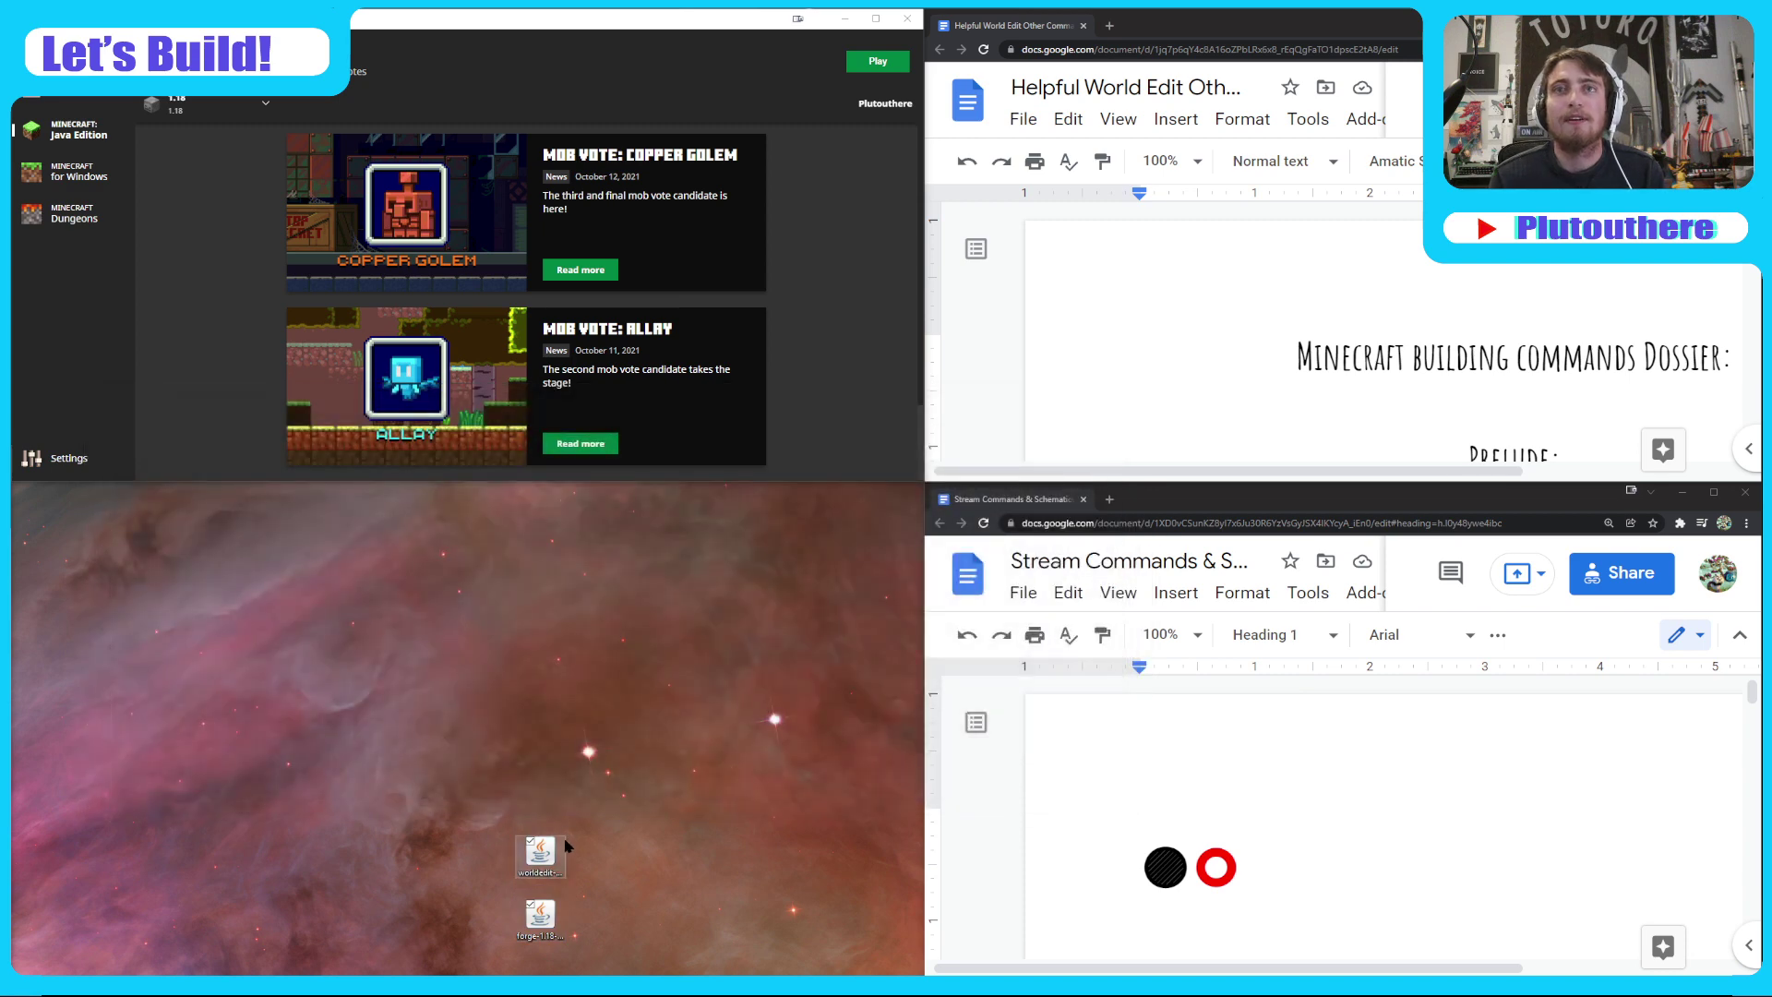
- Run the Forge 1.18 installer from the desktop and start the installation with its default options
click(650, 725)
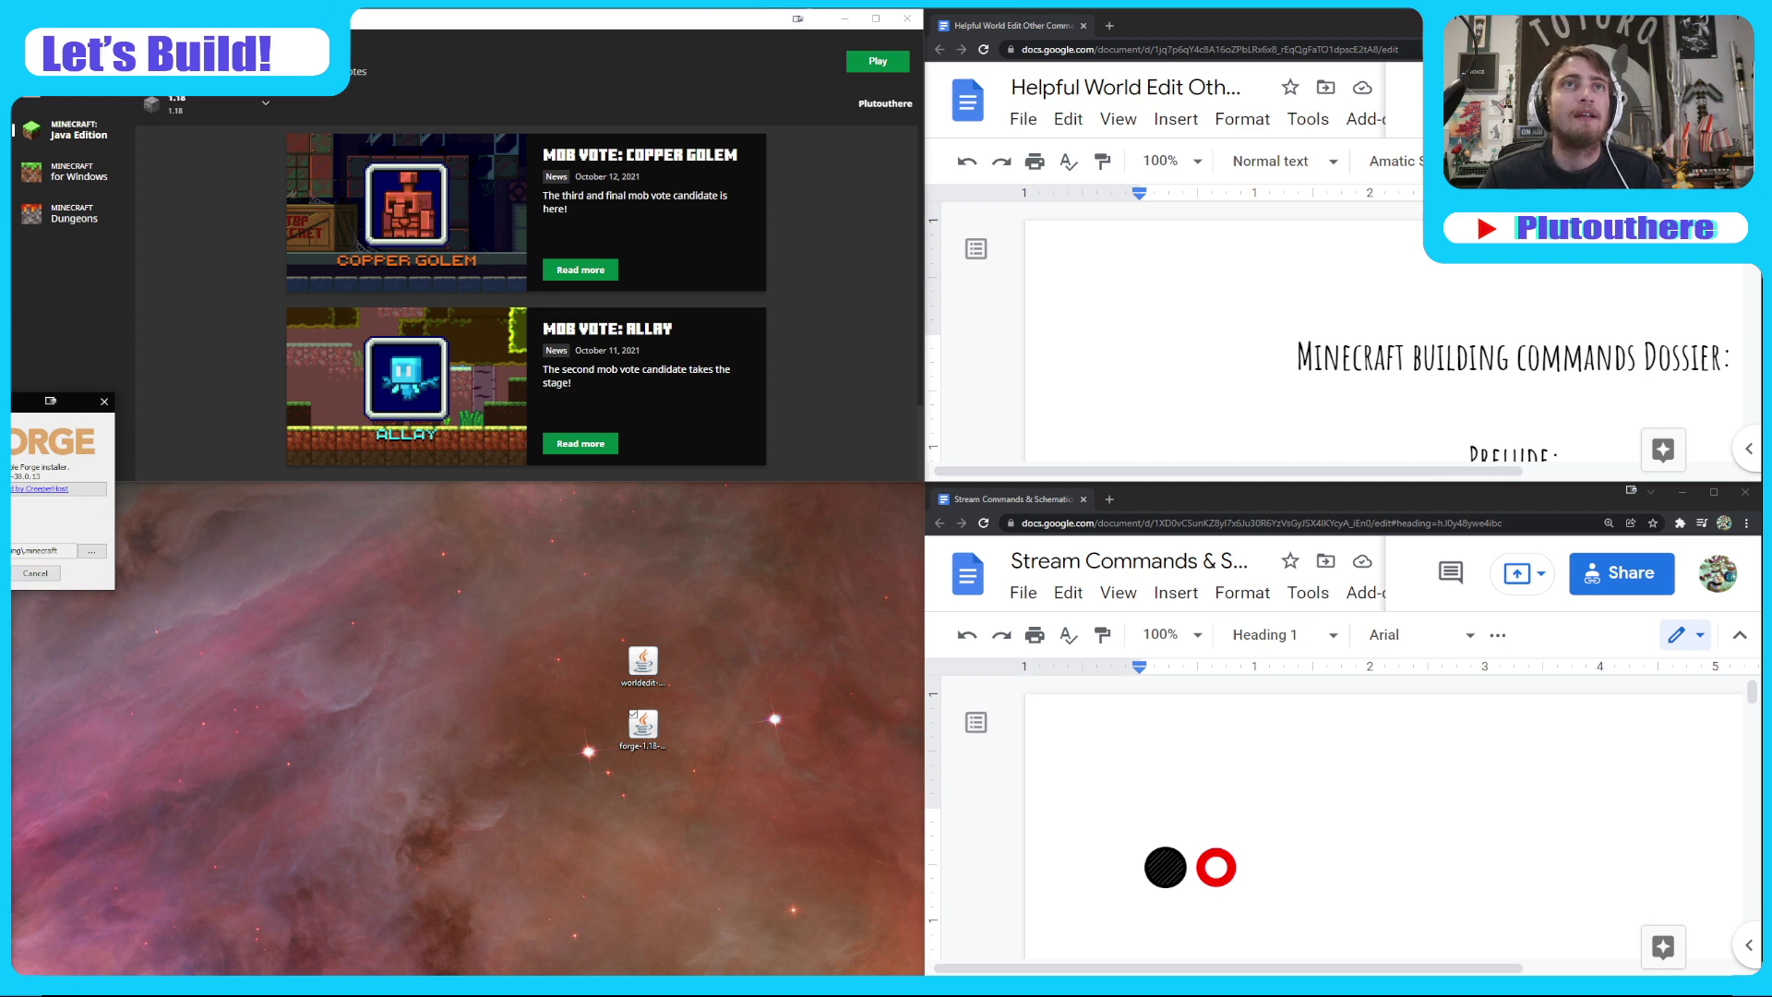
key(Return)
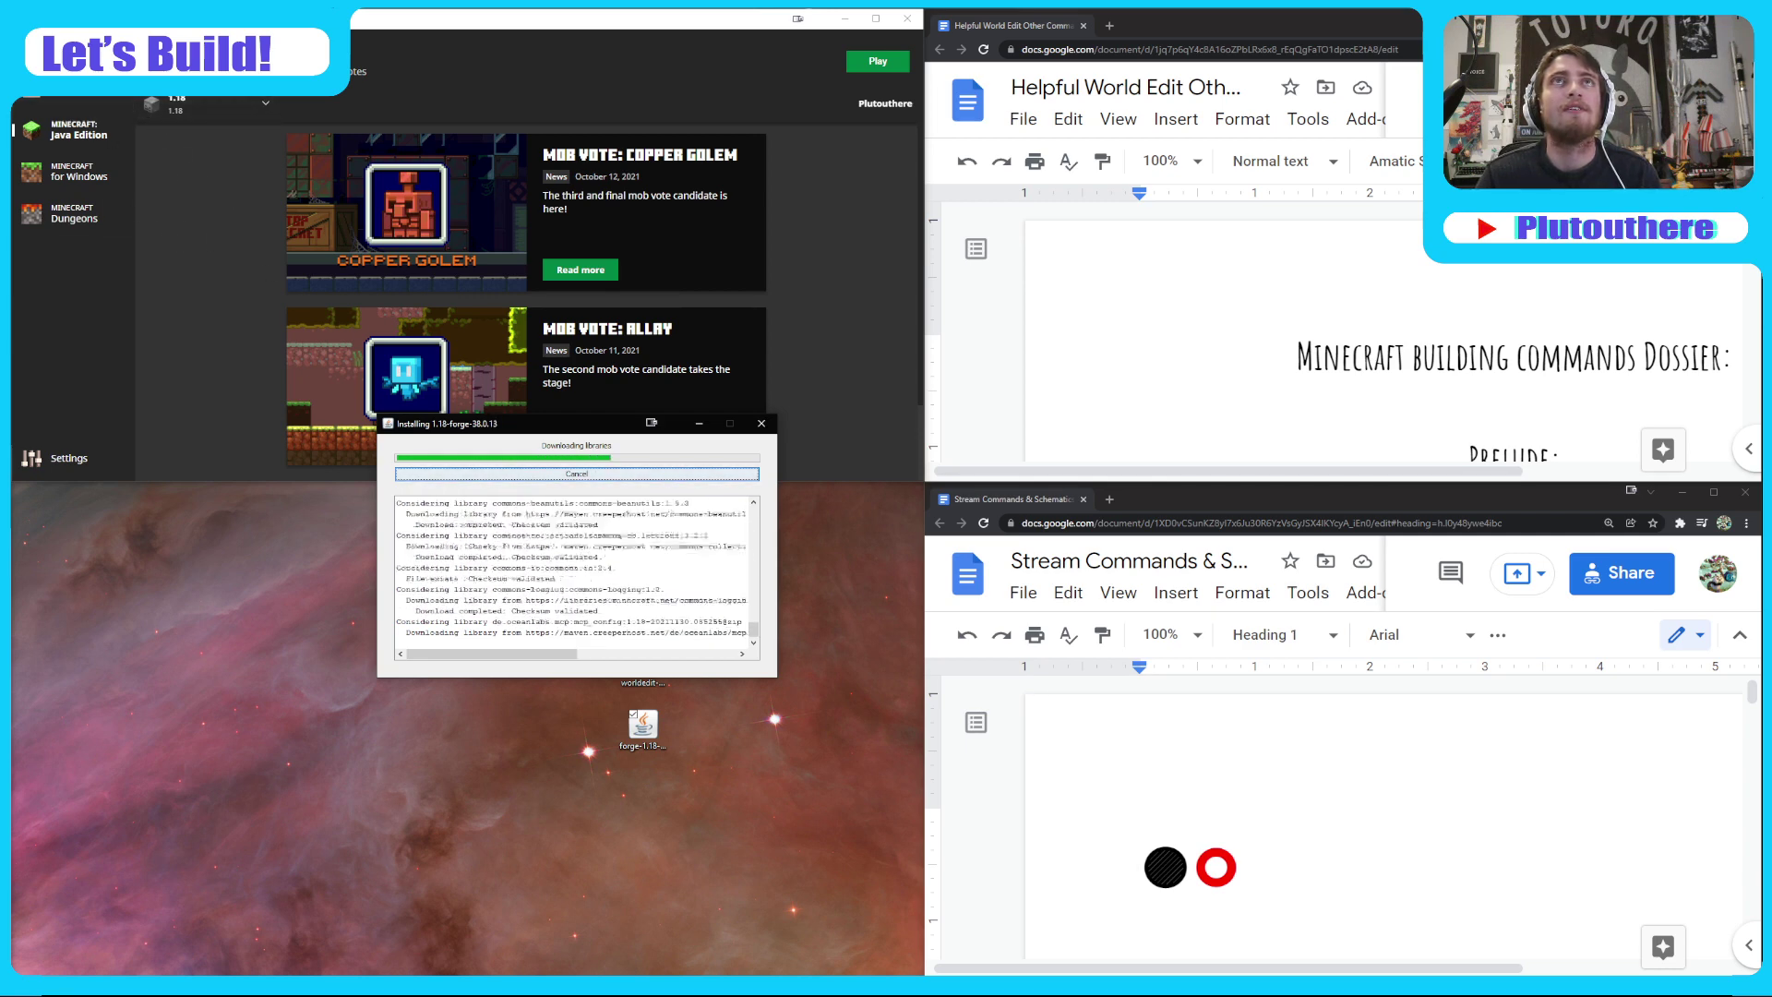
click(218, 71)
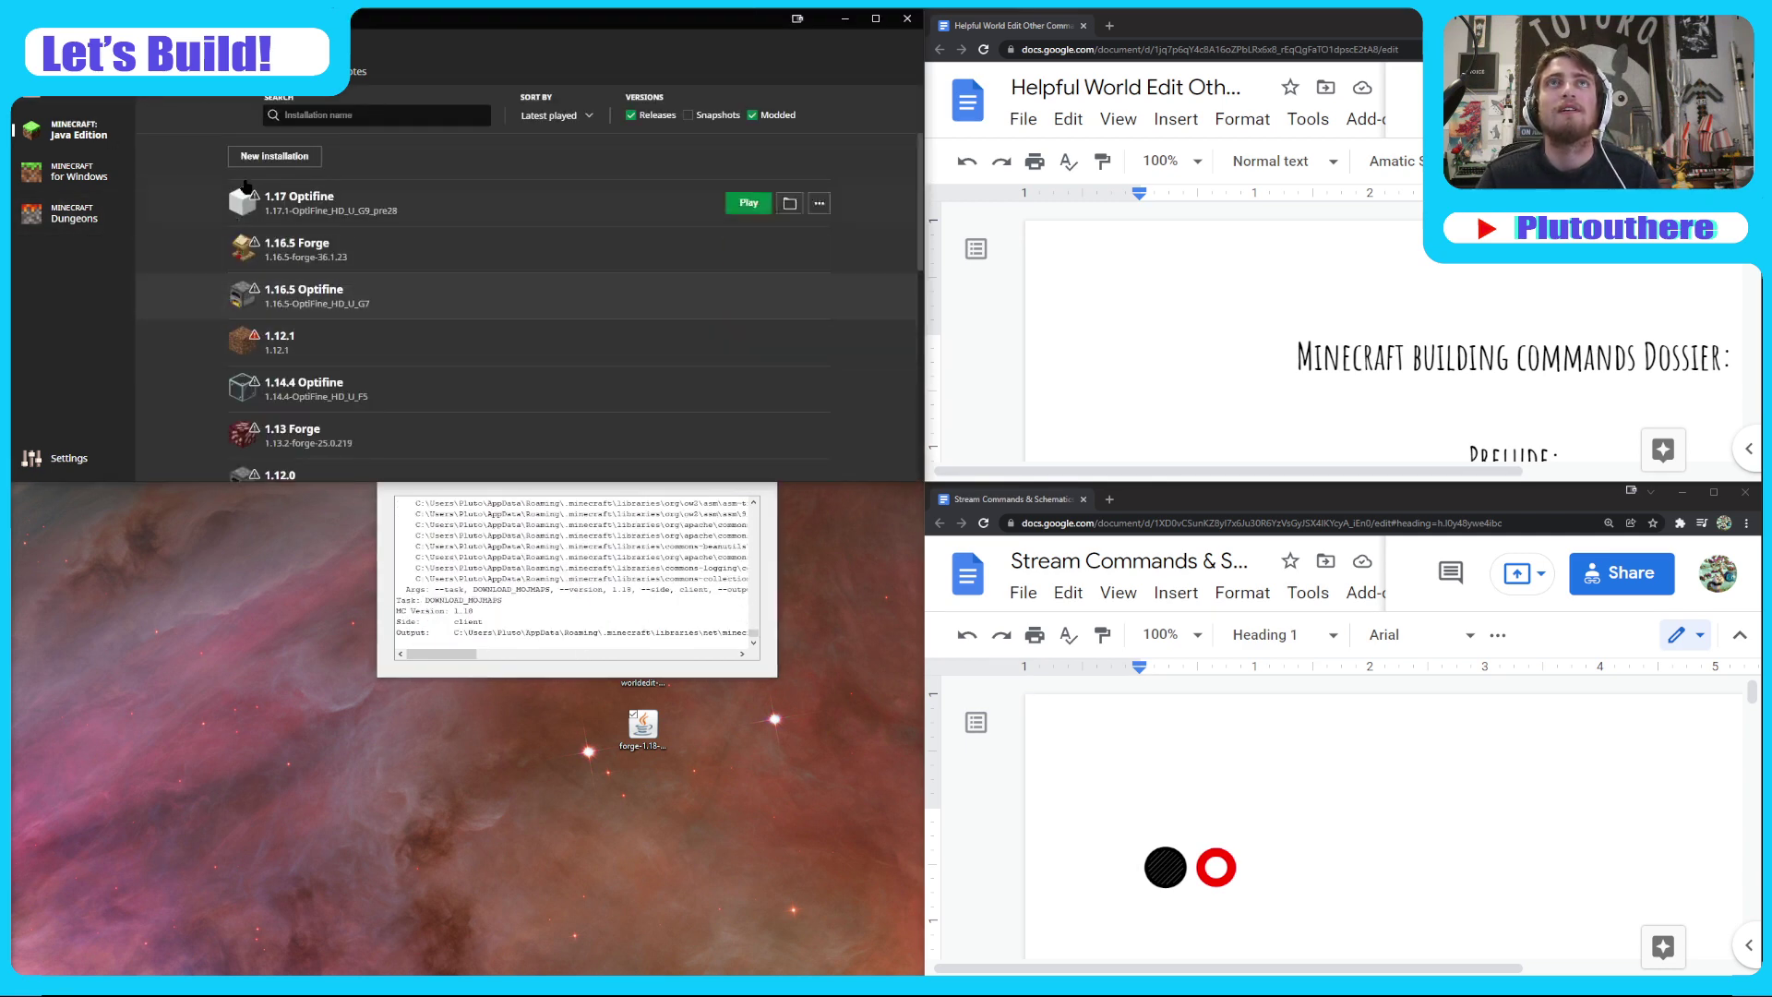
click(279, 156)
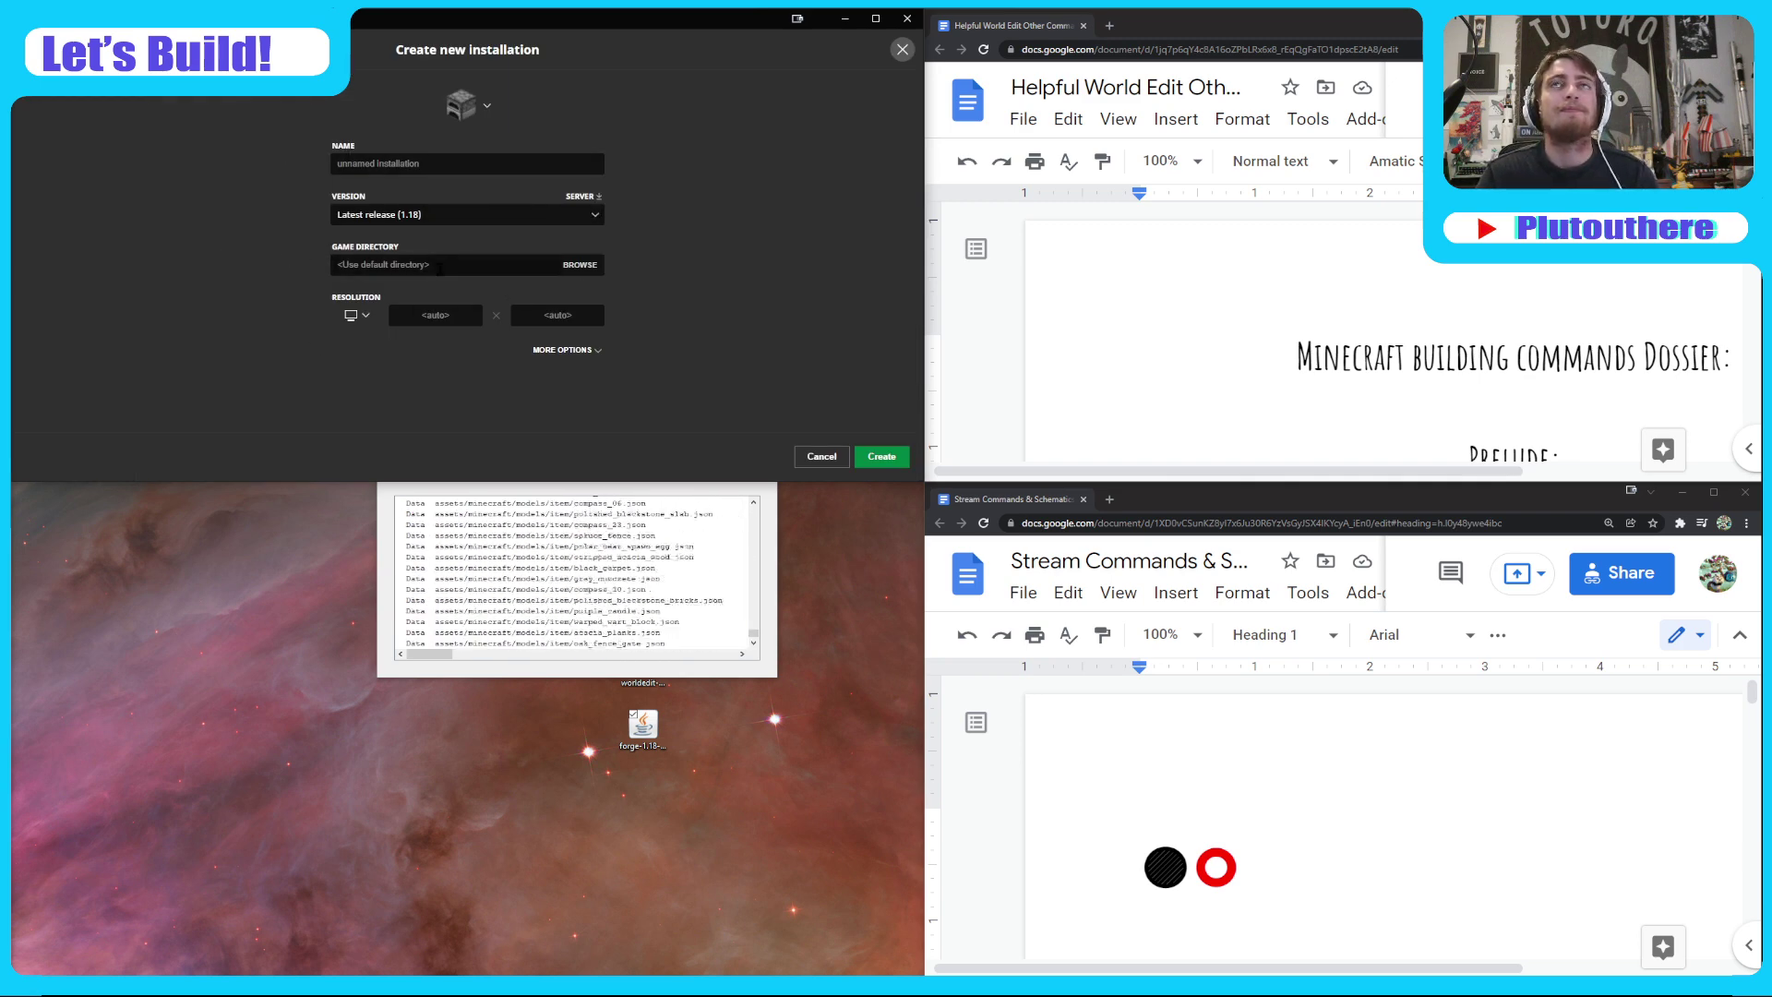
click(822, 456)
click(845, 18)
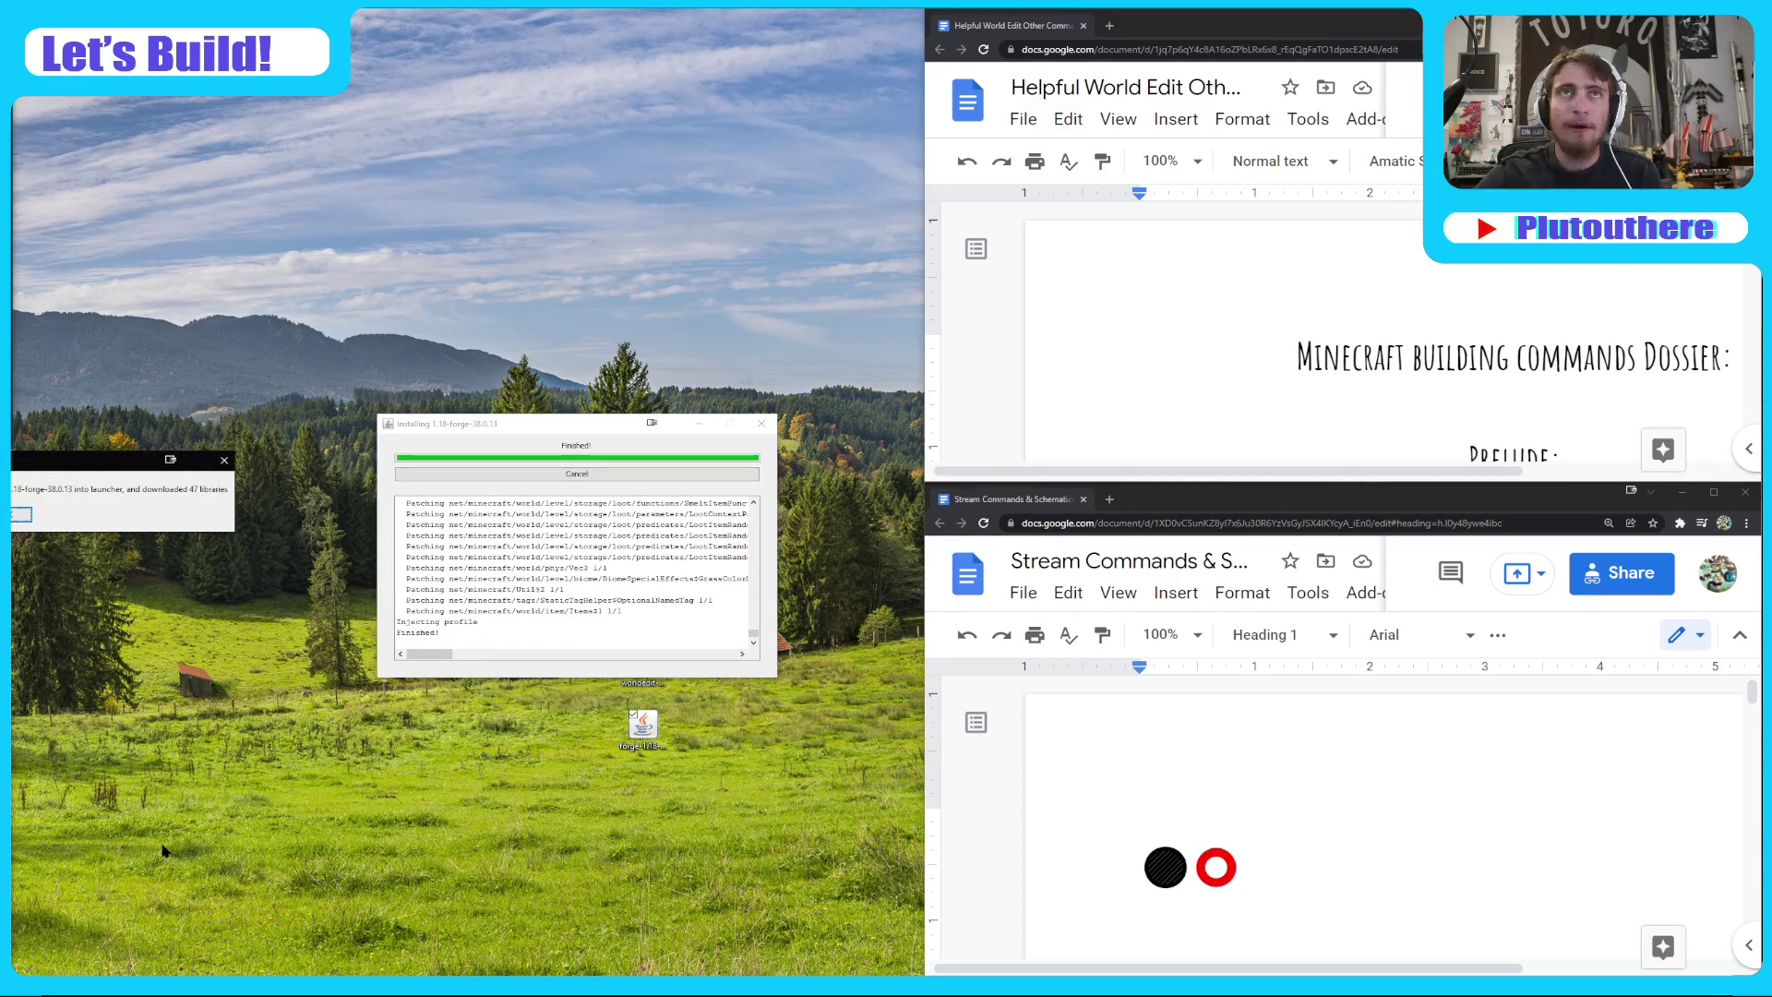
- Dismiss the Forge installer's completion message and look through the Minecraft Launcher's list of installations
key(Return)
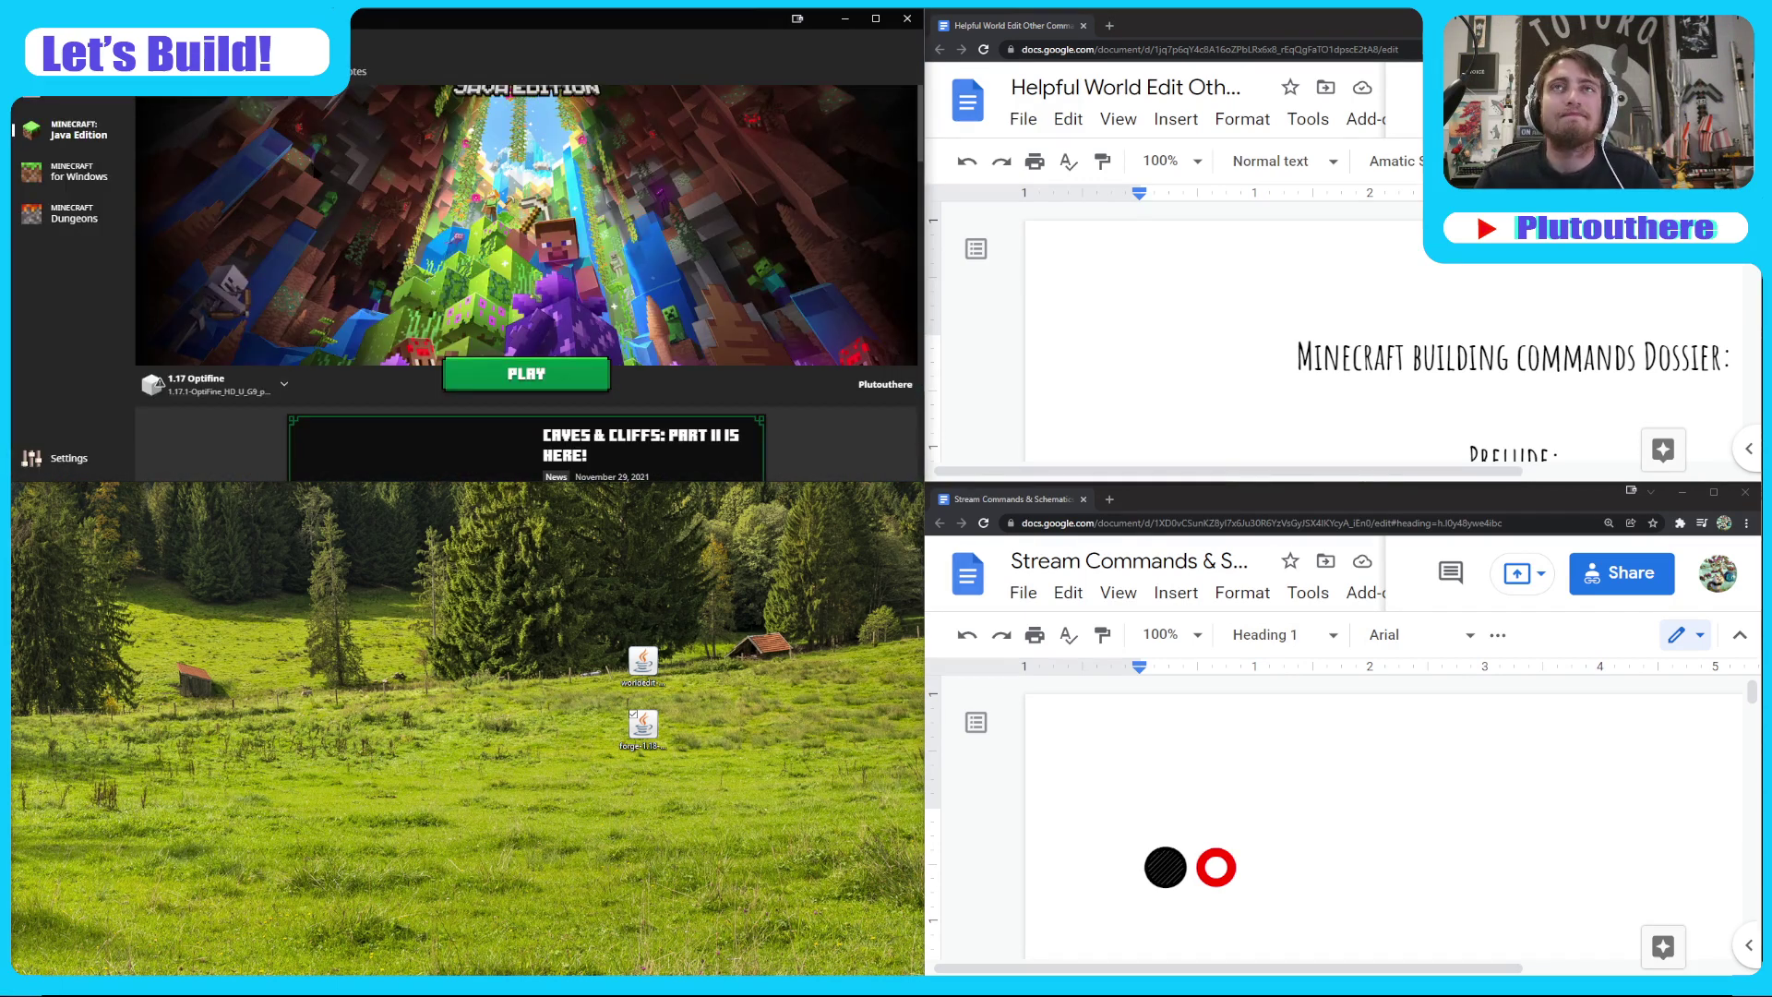
click(221, 72)
scroll(451, 252, down, 3)
scroll(420, 288, up, 3)
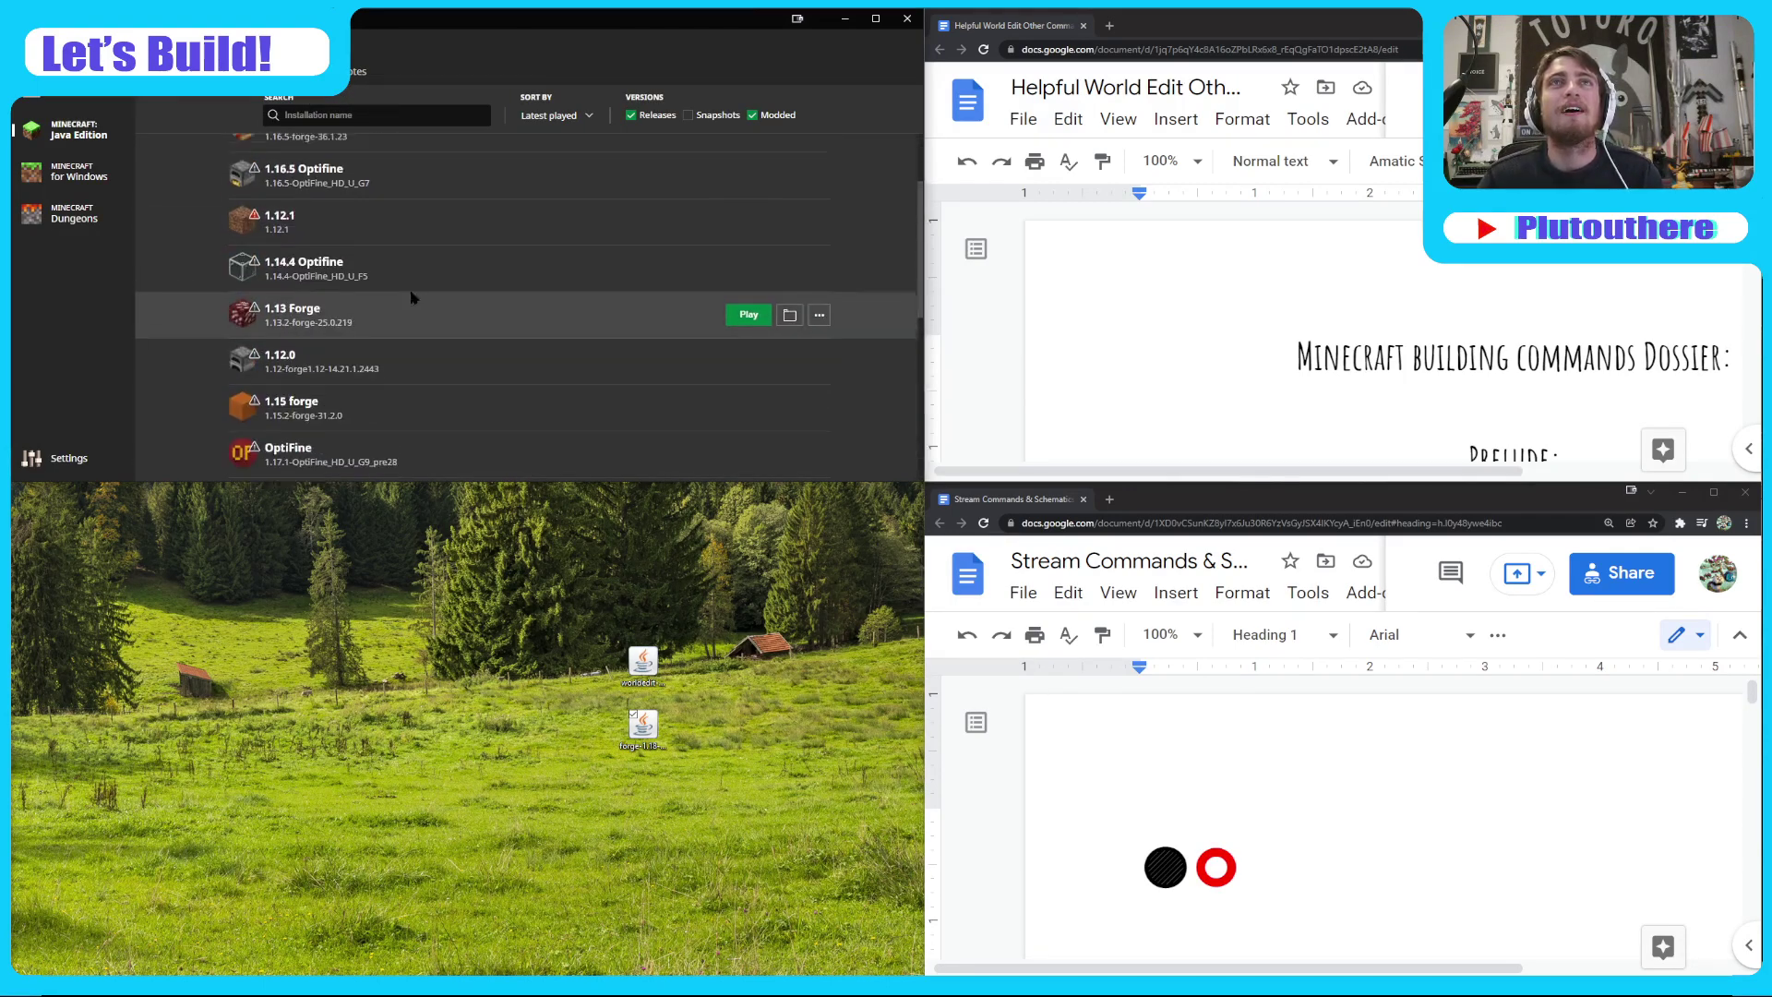
scroll(432, 291, down, 3)
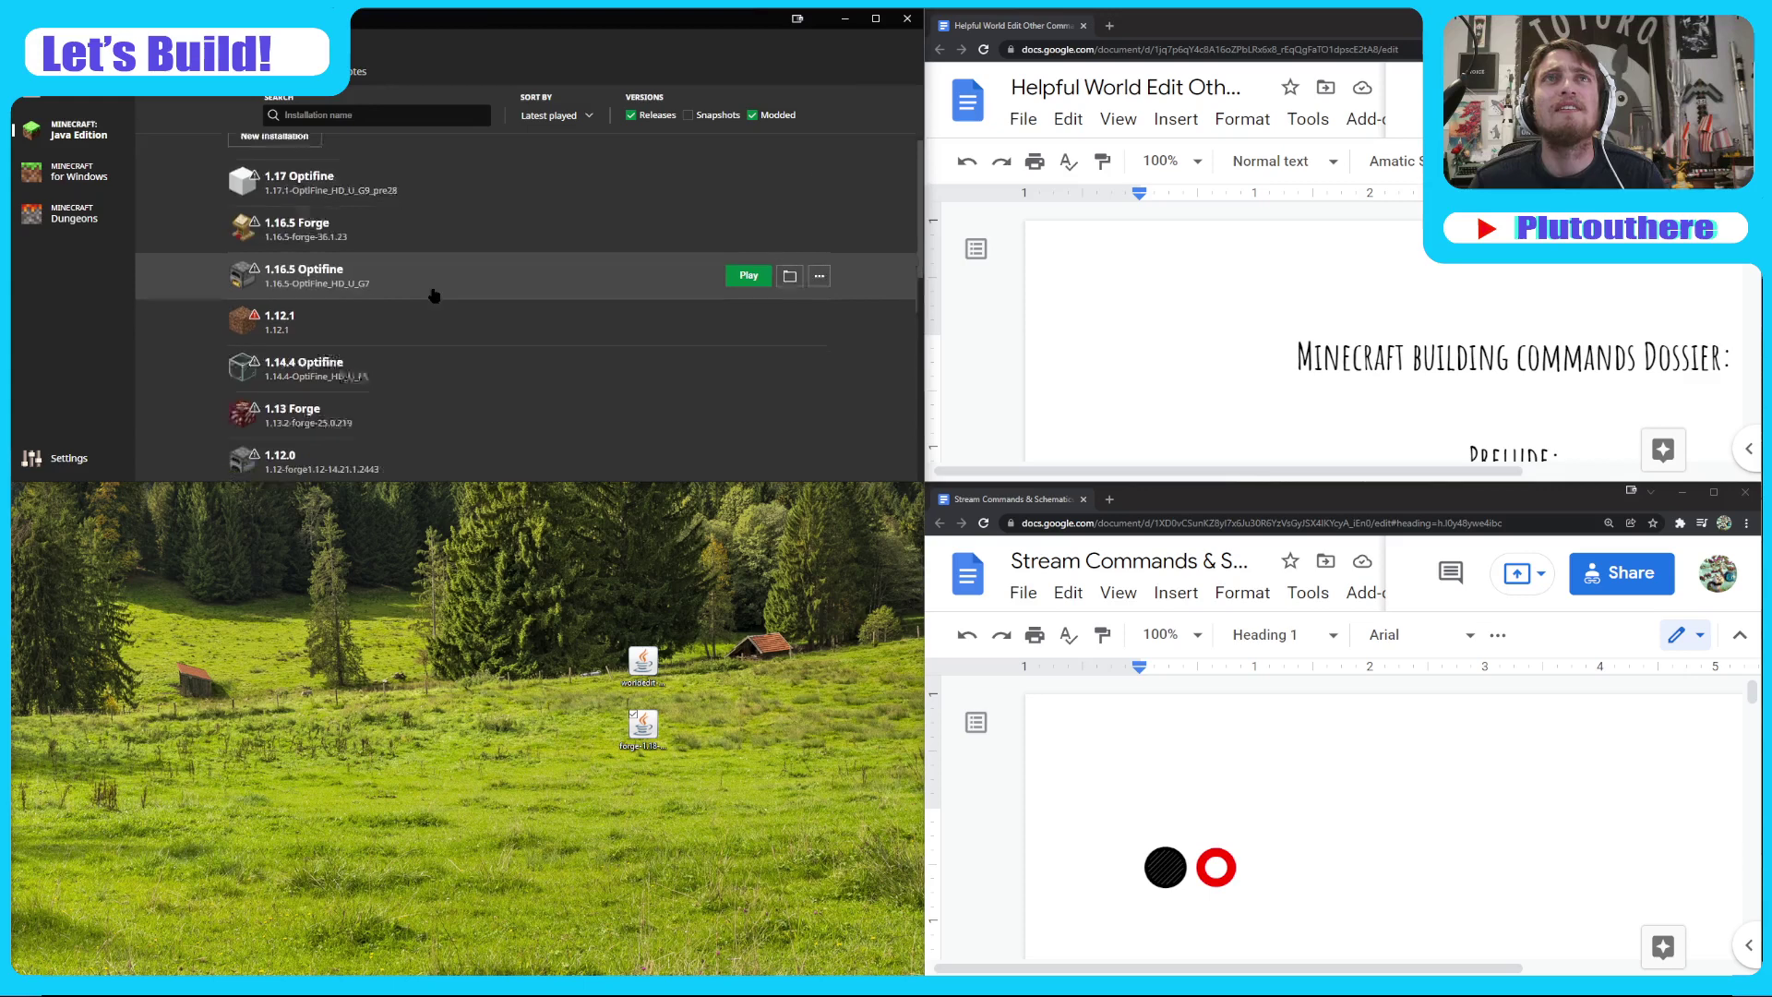
scroll(434, 295, up, 2)
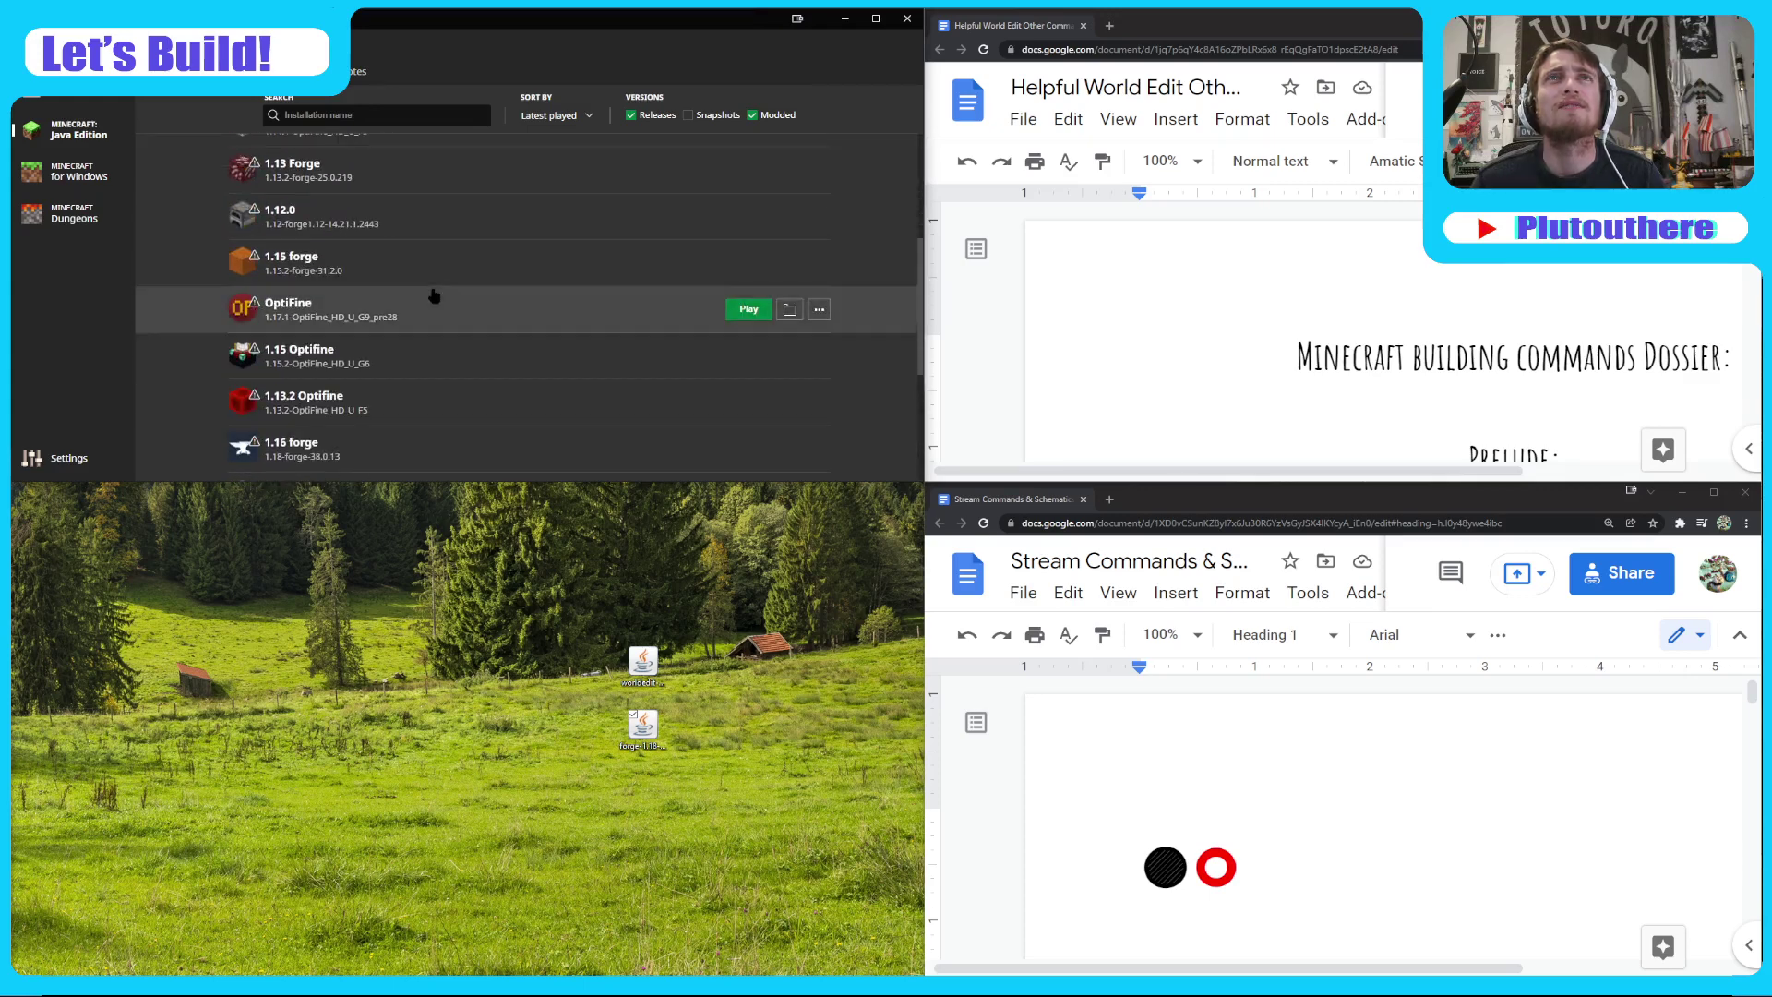
scroll(434, 295, up, 2)
- Start a new launcher installation and set its version to release 1.18-forge-38.0.13
click(298, 155)
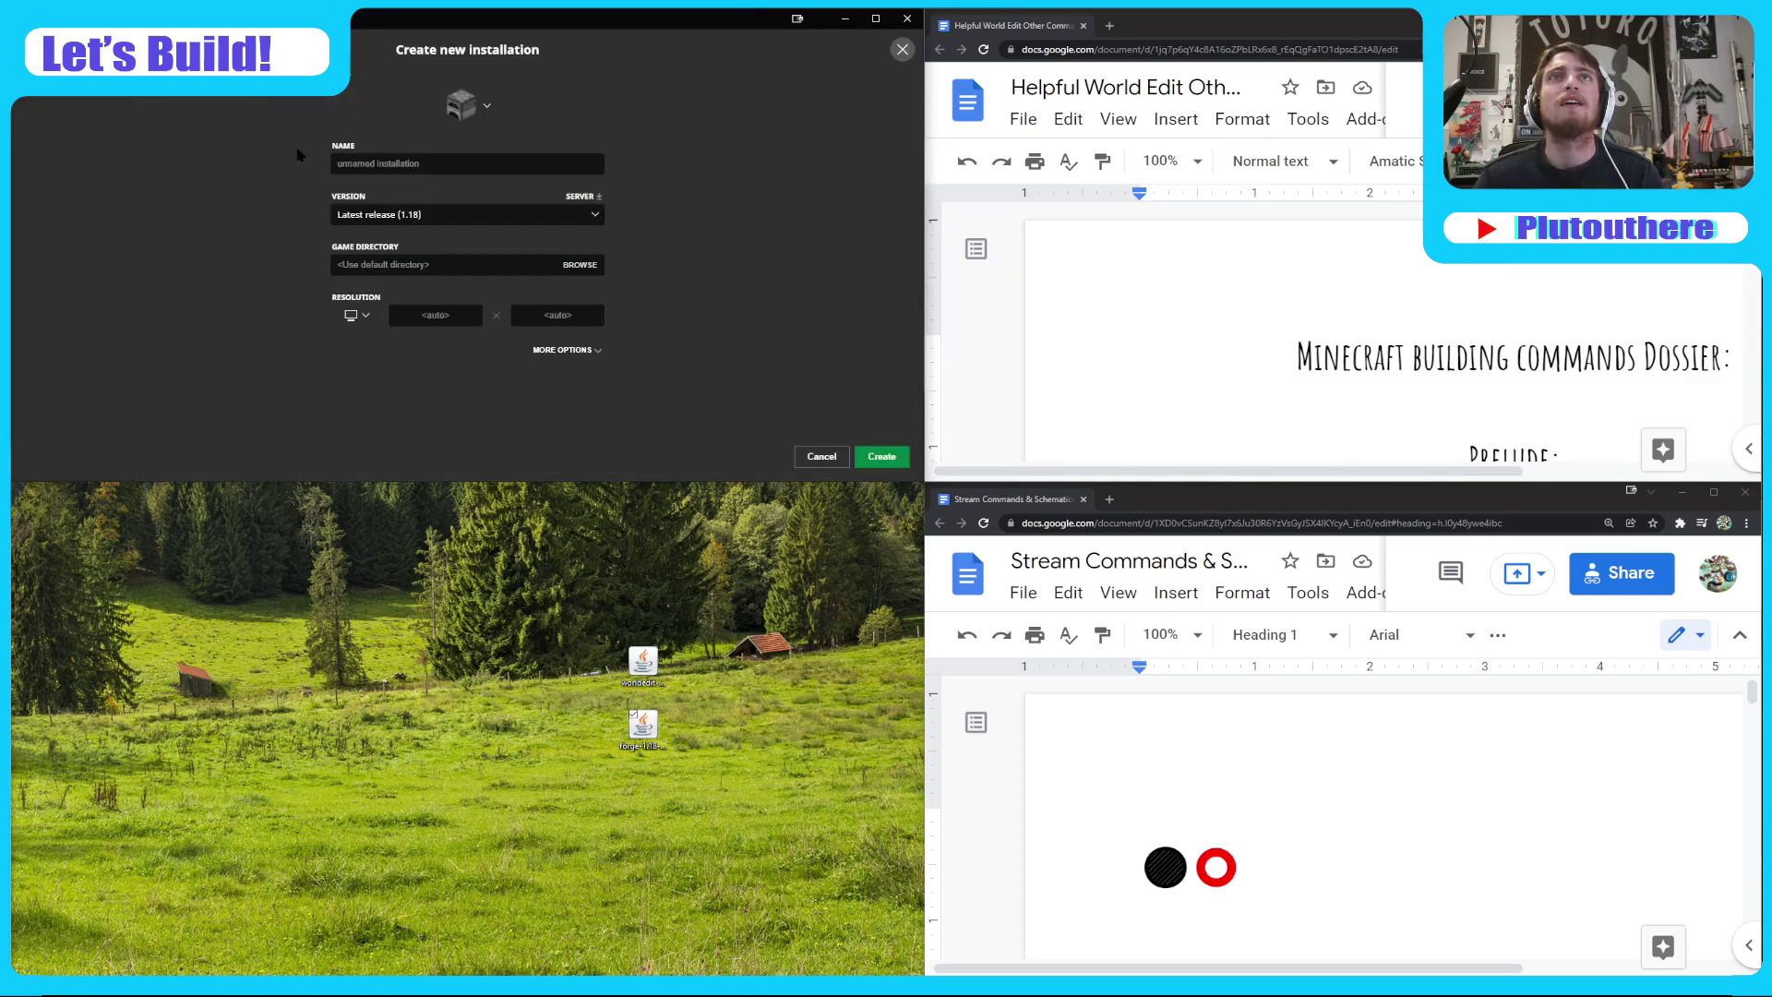
click(447, 214)
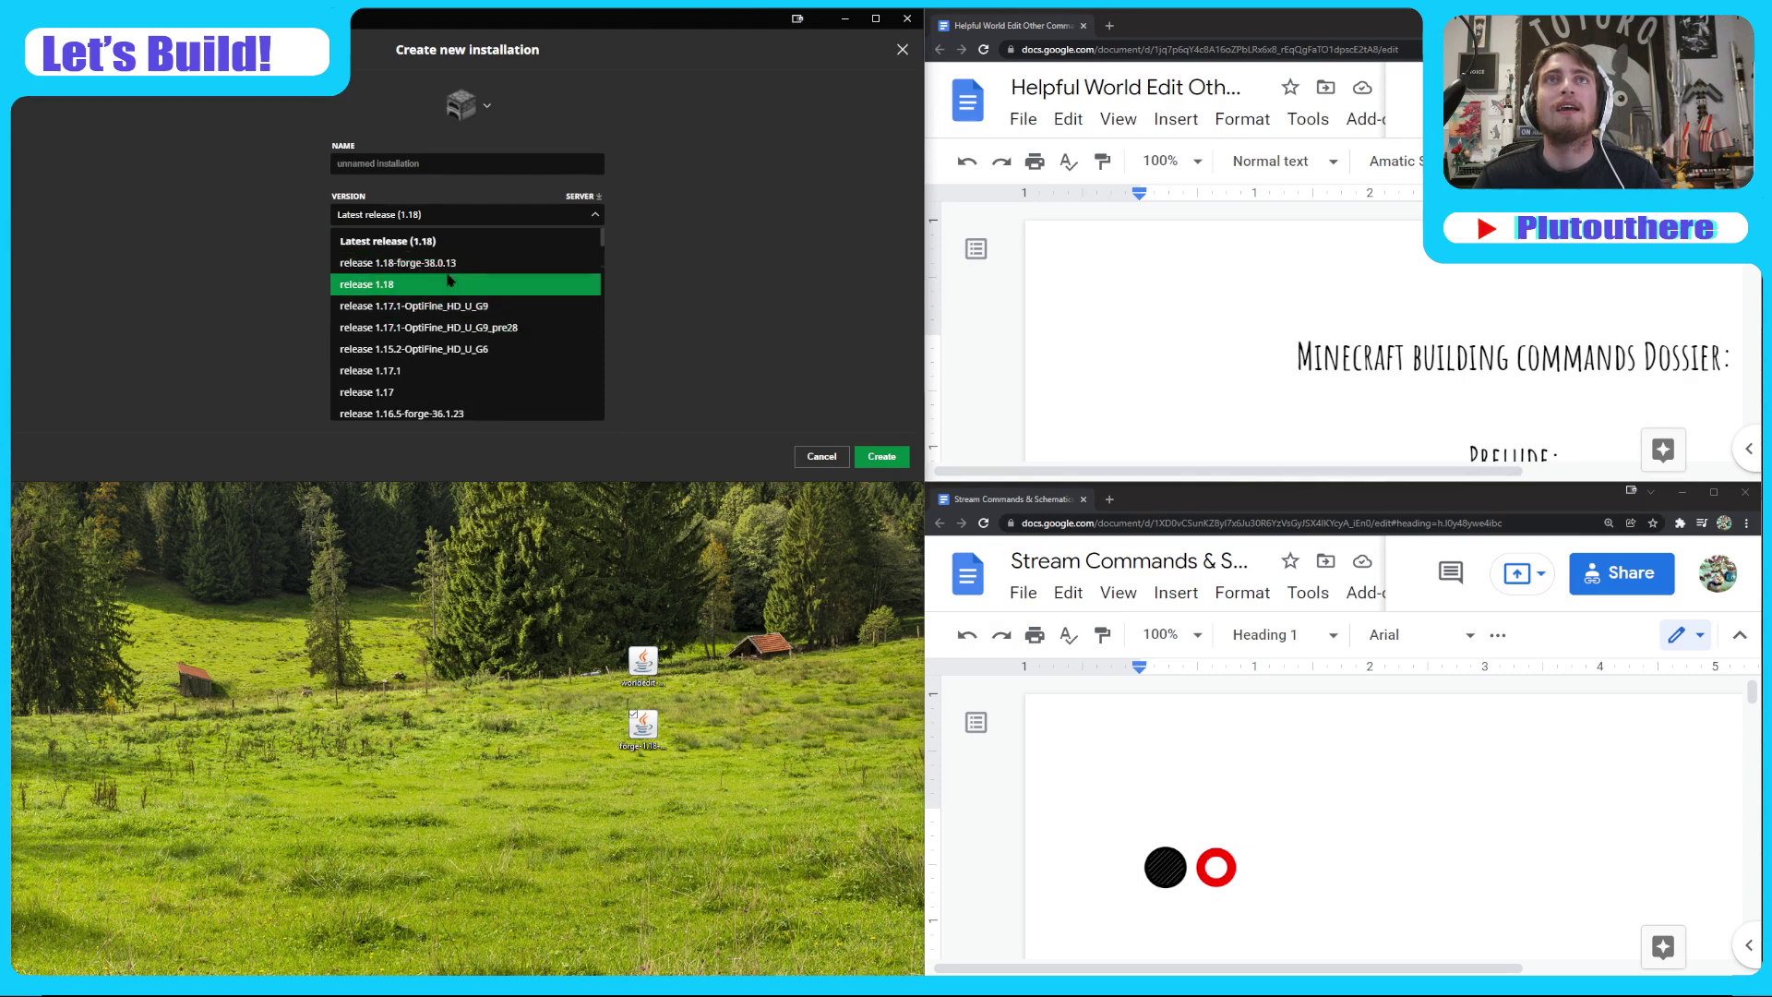
click(451, 264)
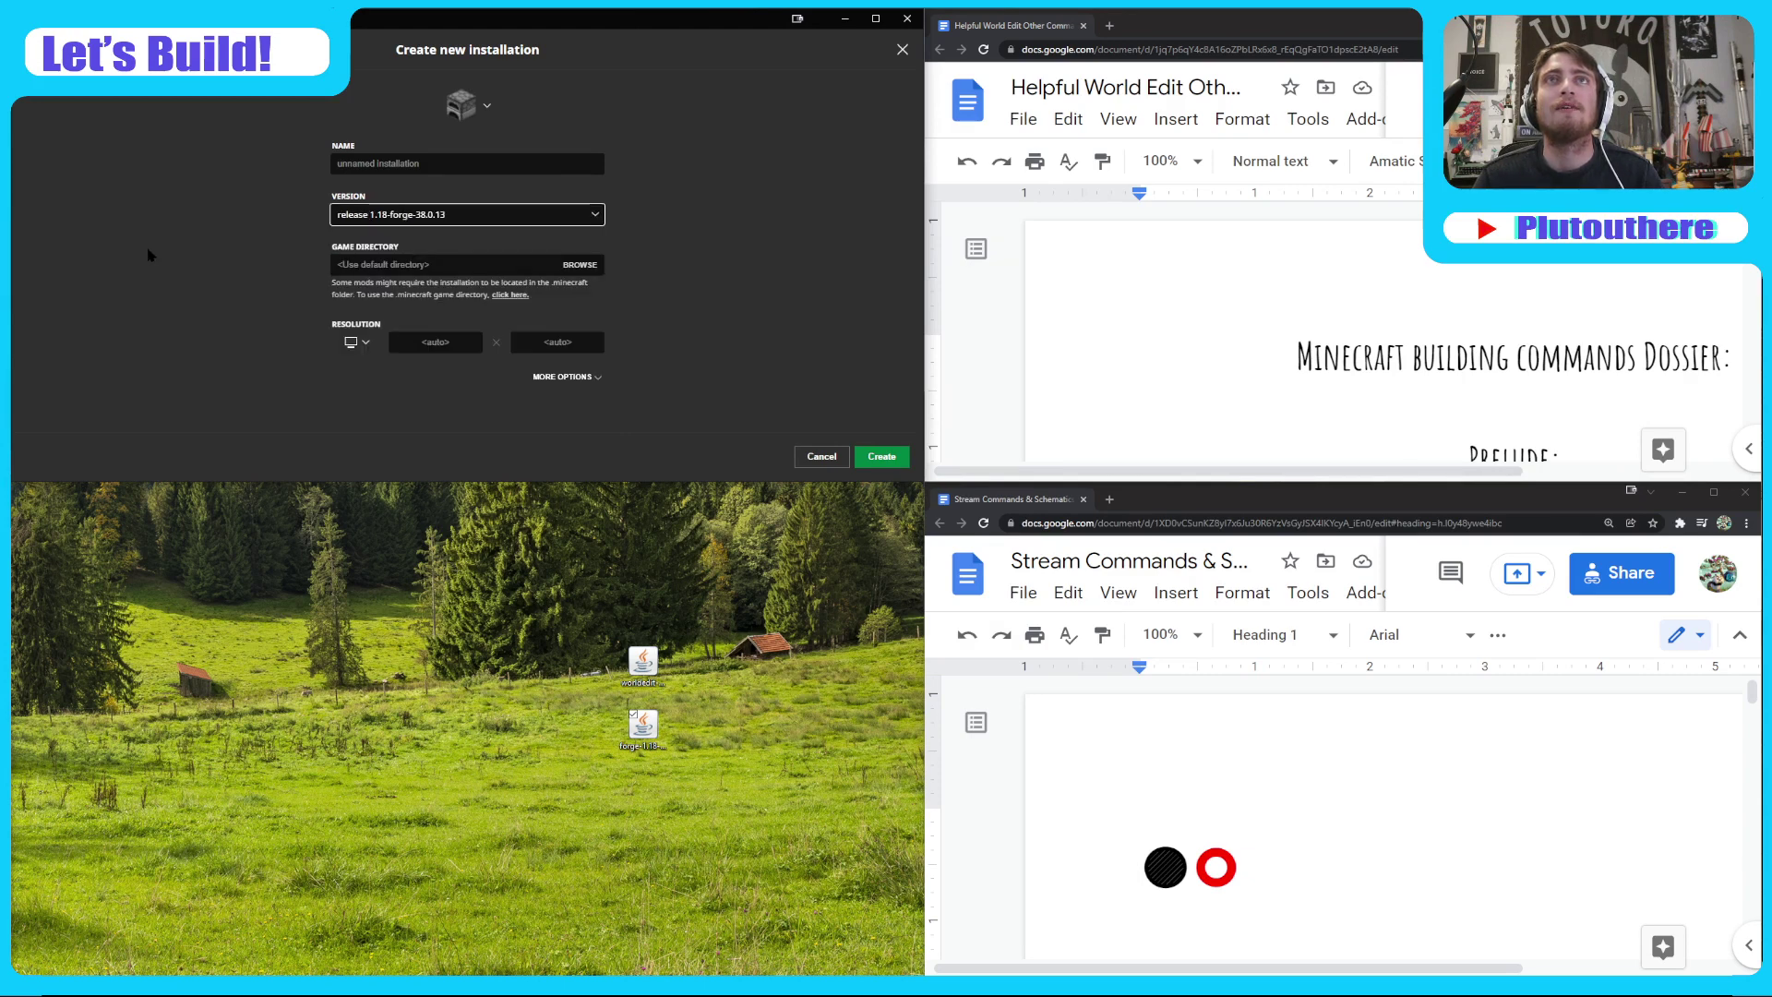
- Set the new installation's game directory to the Minecraft 1.18 folder in Documents
click(581, 266)
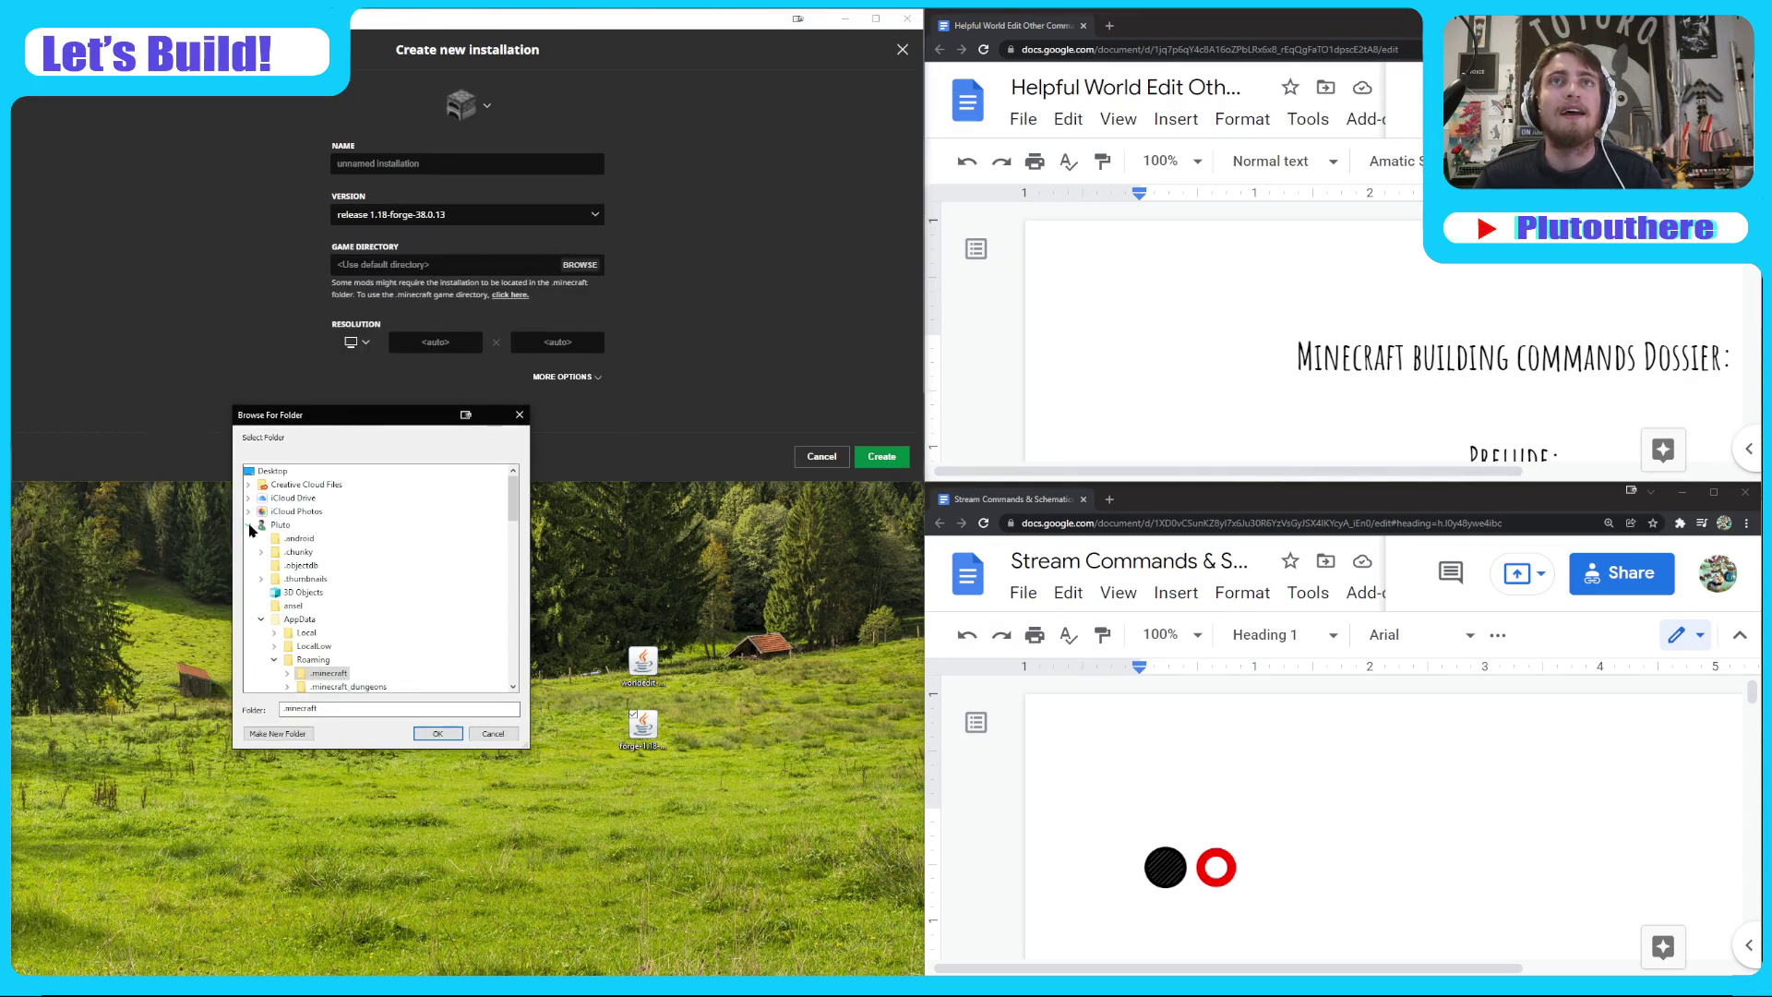
drag(373, 420, 11, 428)
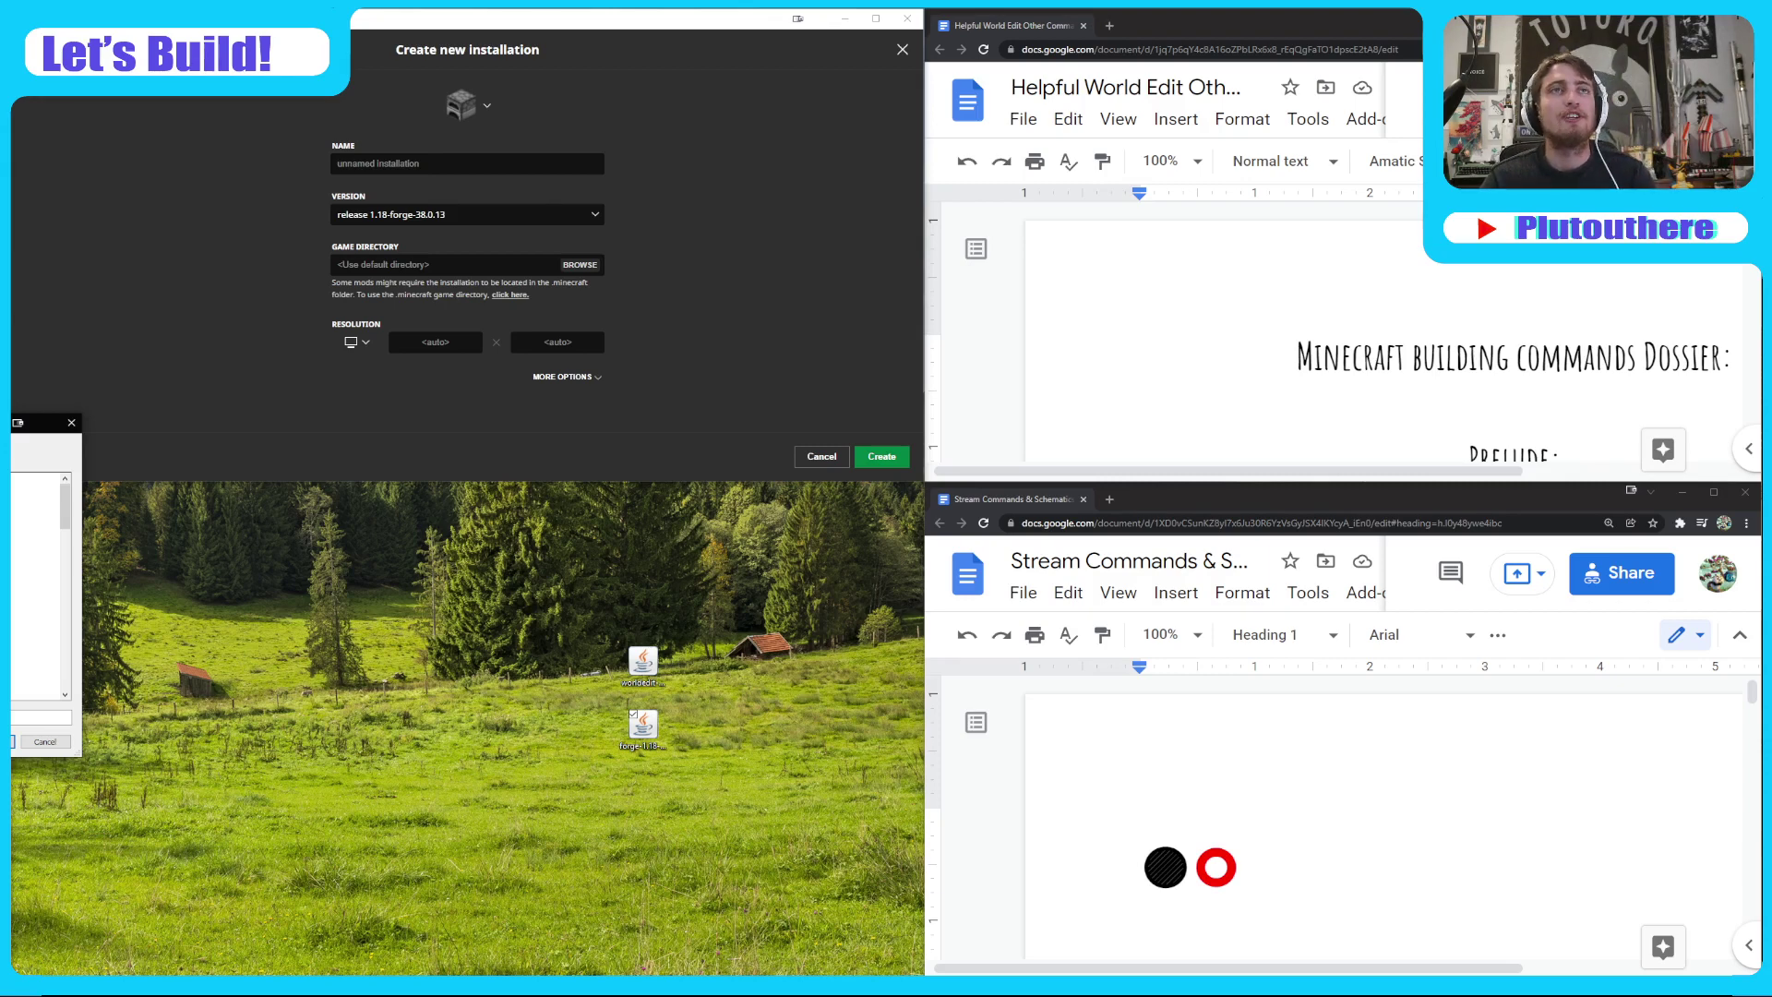
scroll(37, 587, down, 9)
scroll(37, 586, up, 7)
drag(51, 423, 0, 423)
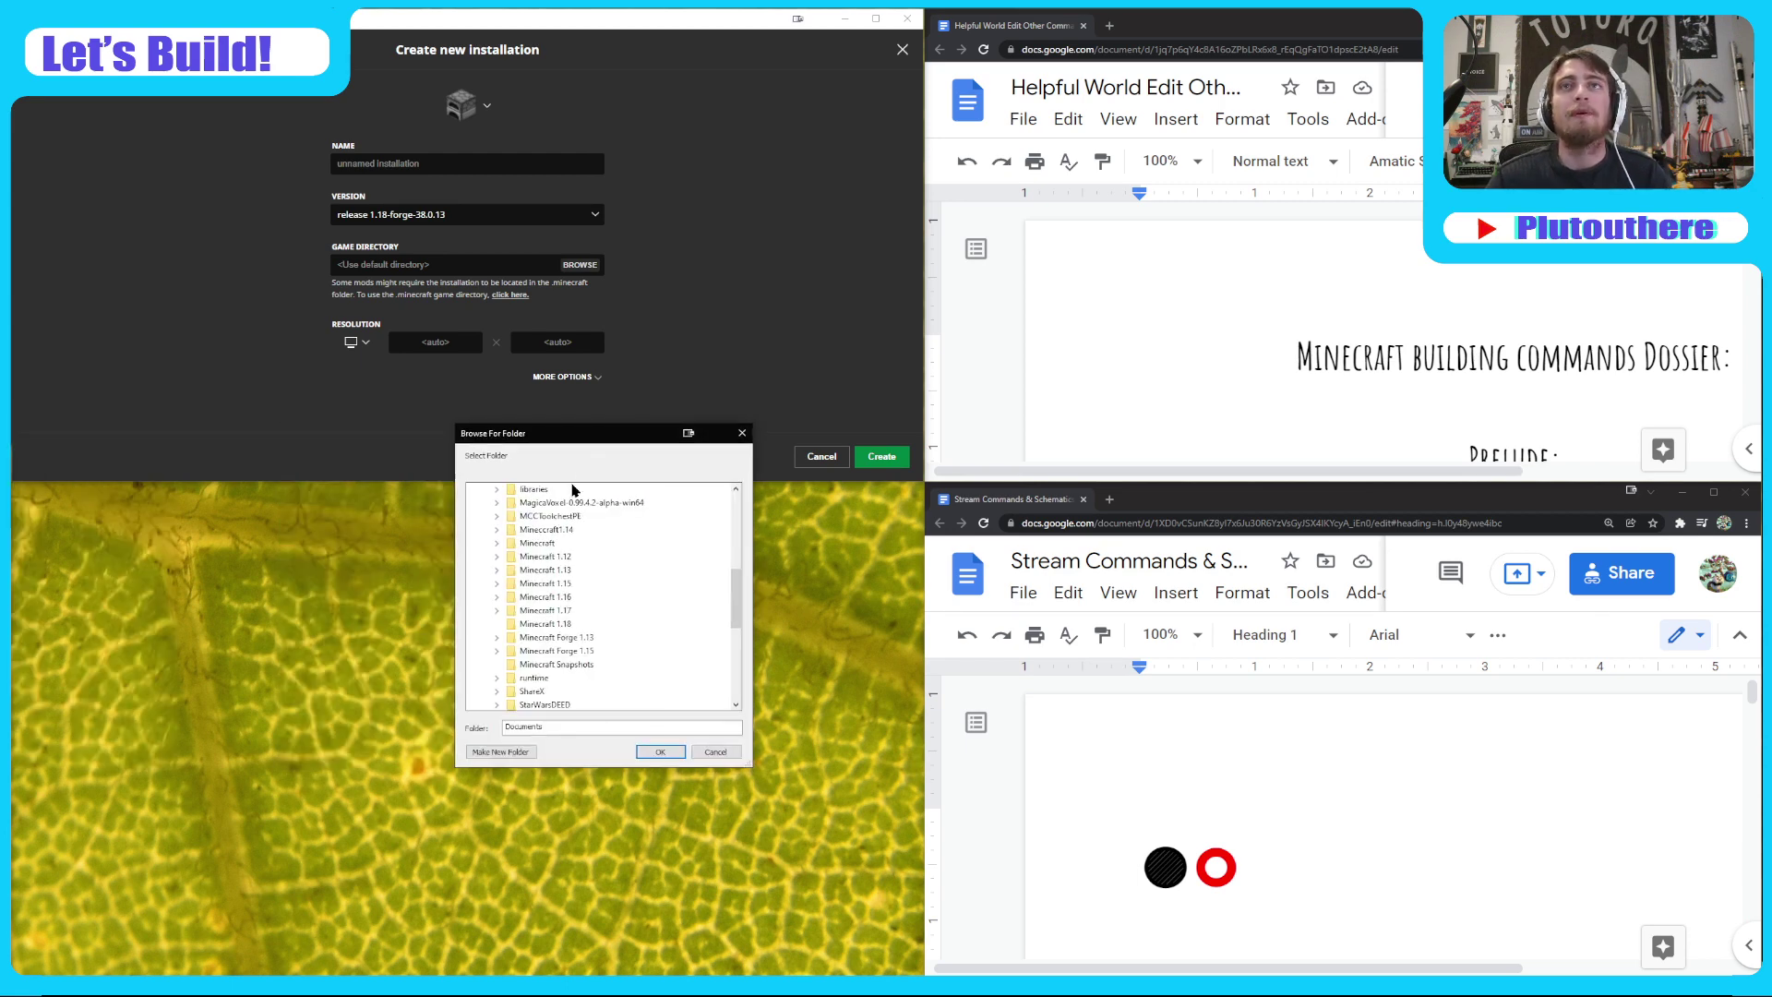
click(561, 558)
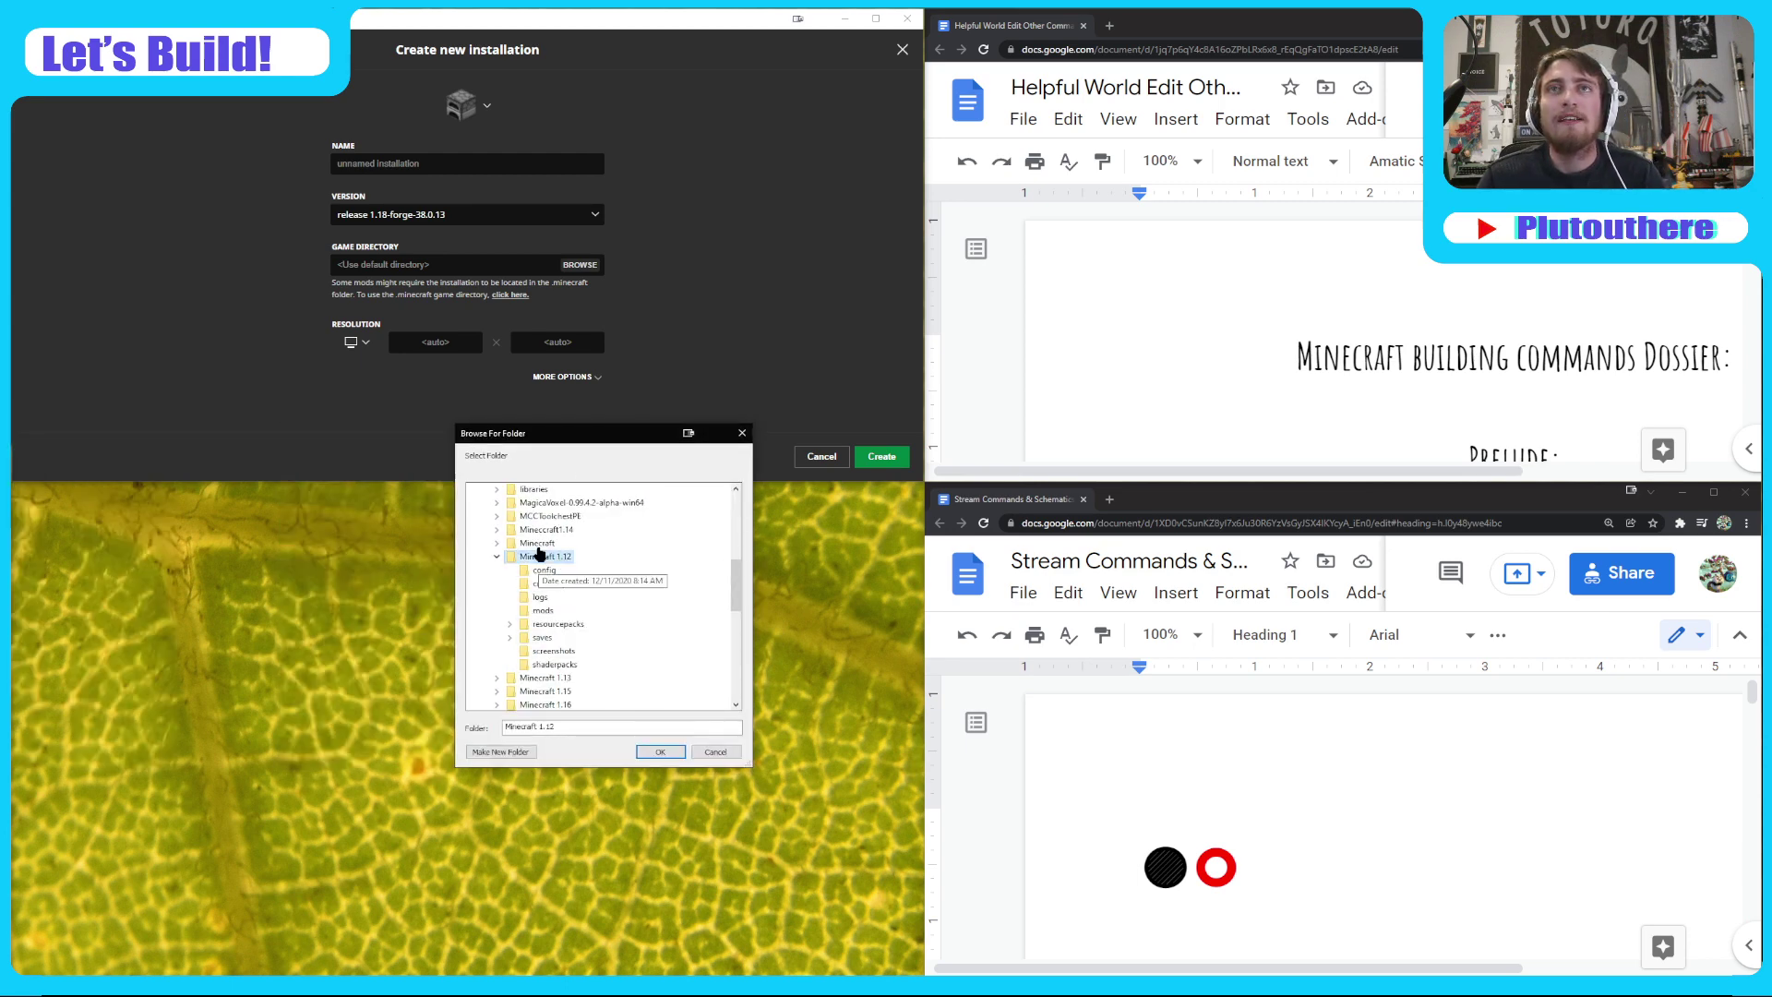
click(497, 557)
click(547, 624)
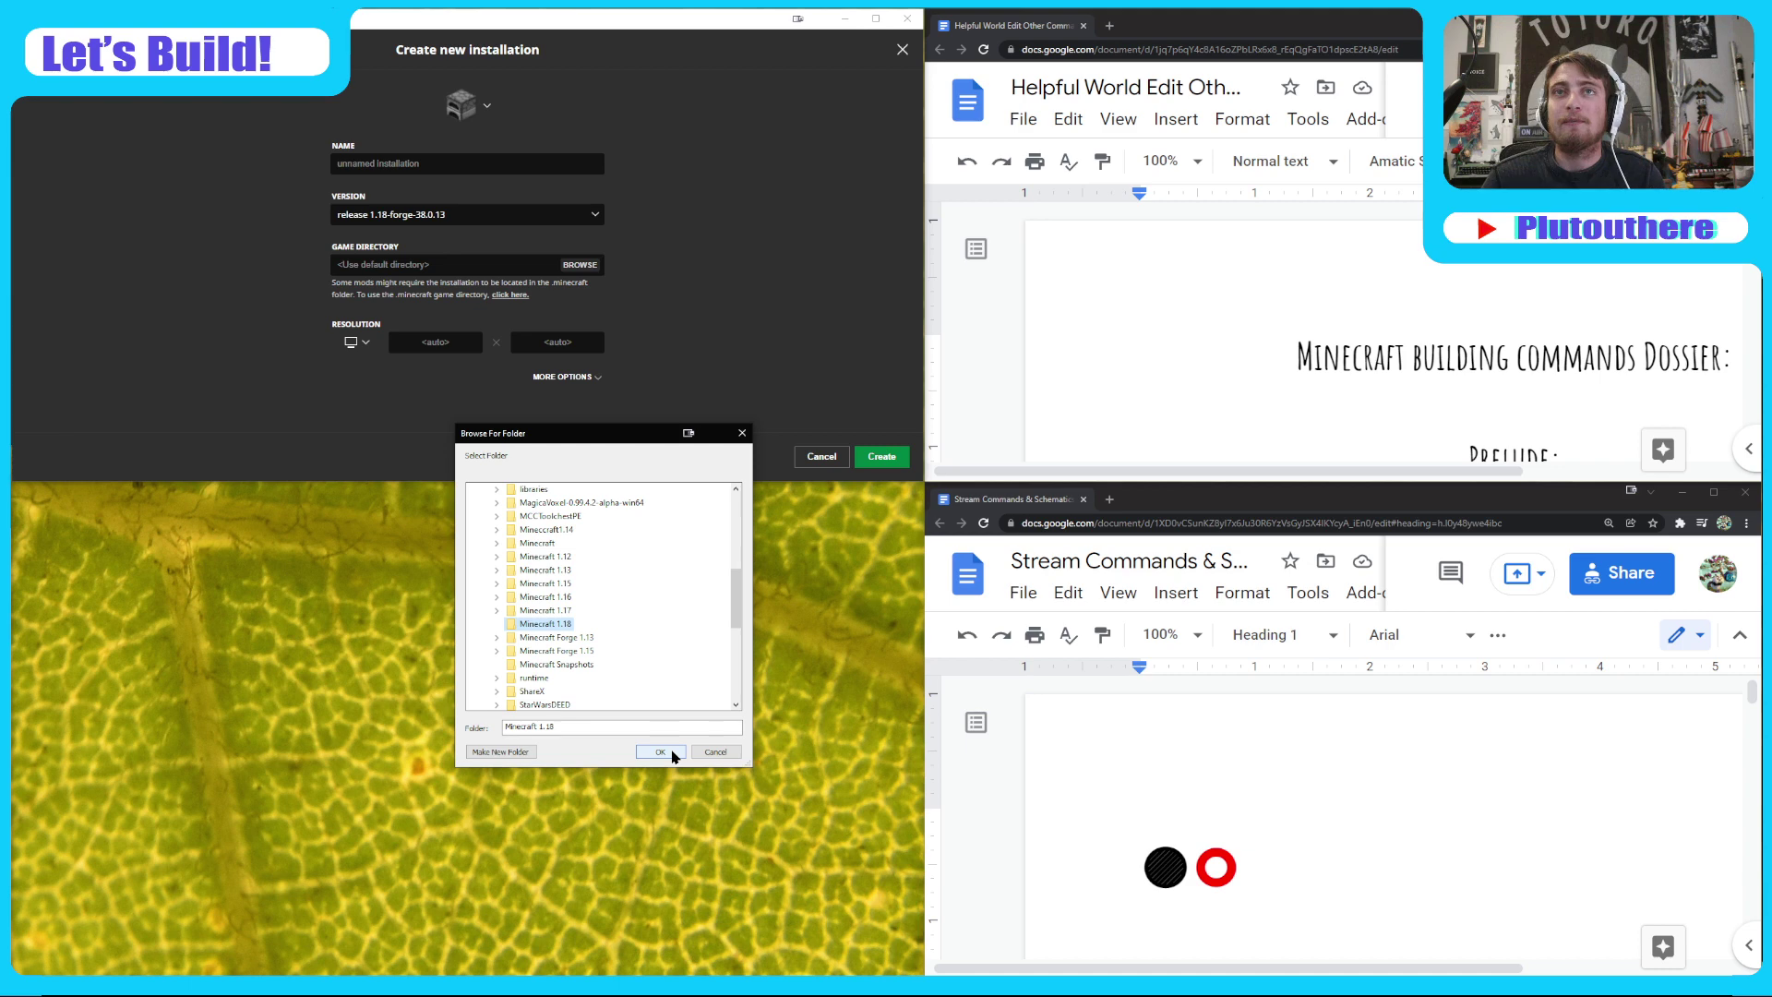
click(660, 752)
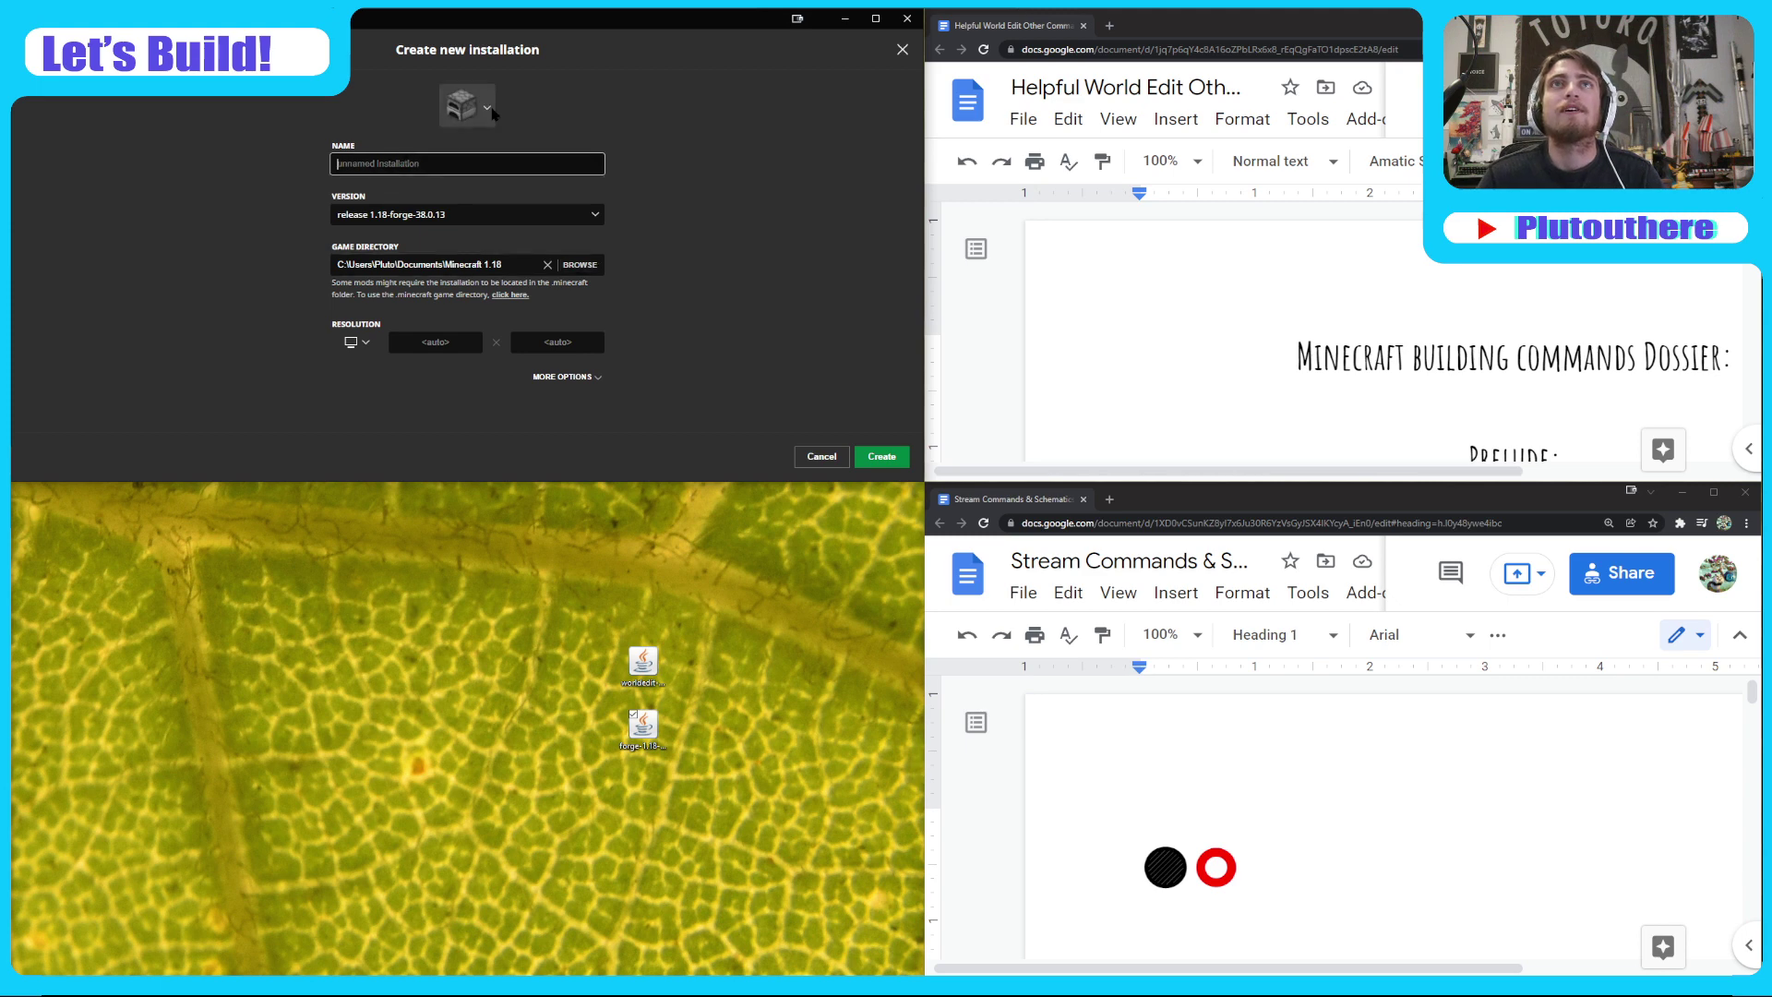
- Give the installation the enchanting table icon, name it 1.18 Forge and create it
click(461, 105)
scroll(464, 278, up, 3)
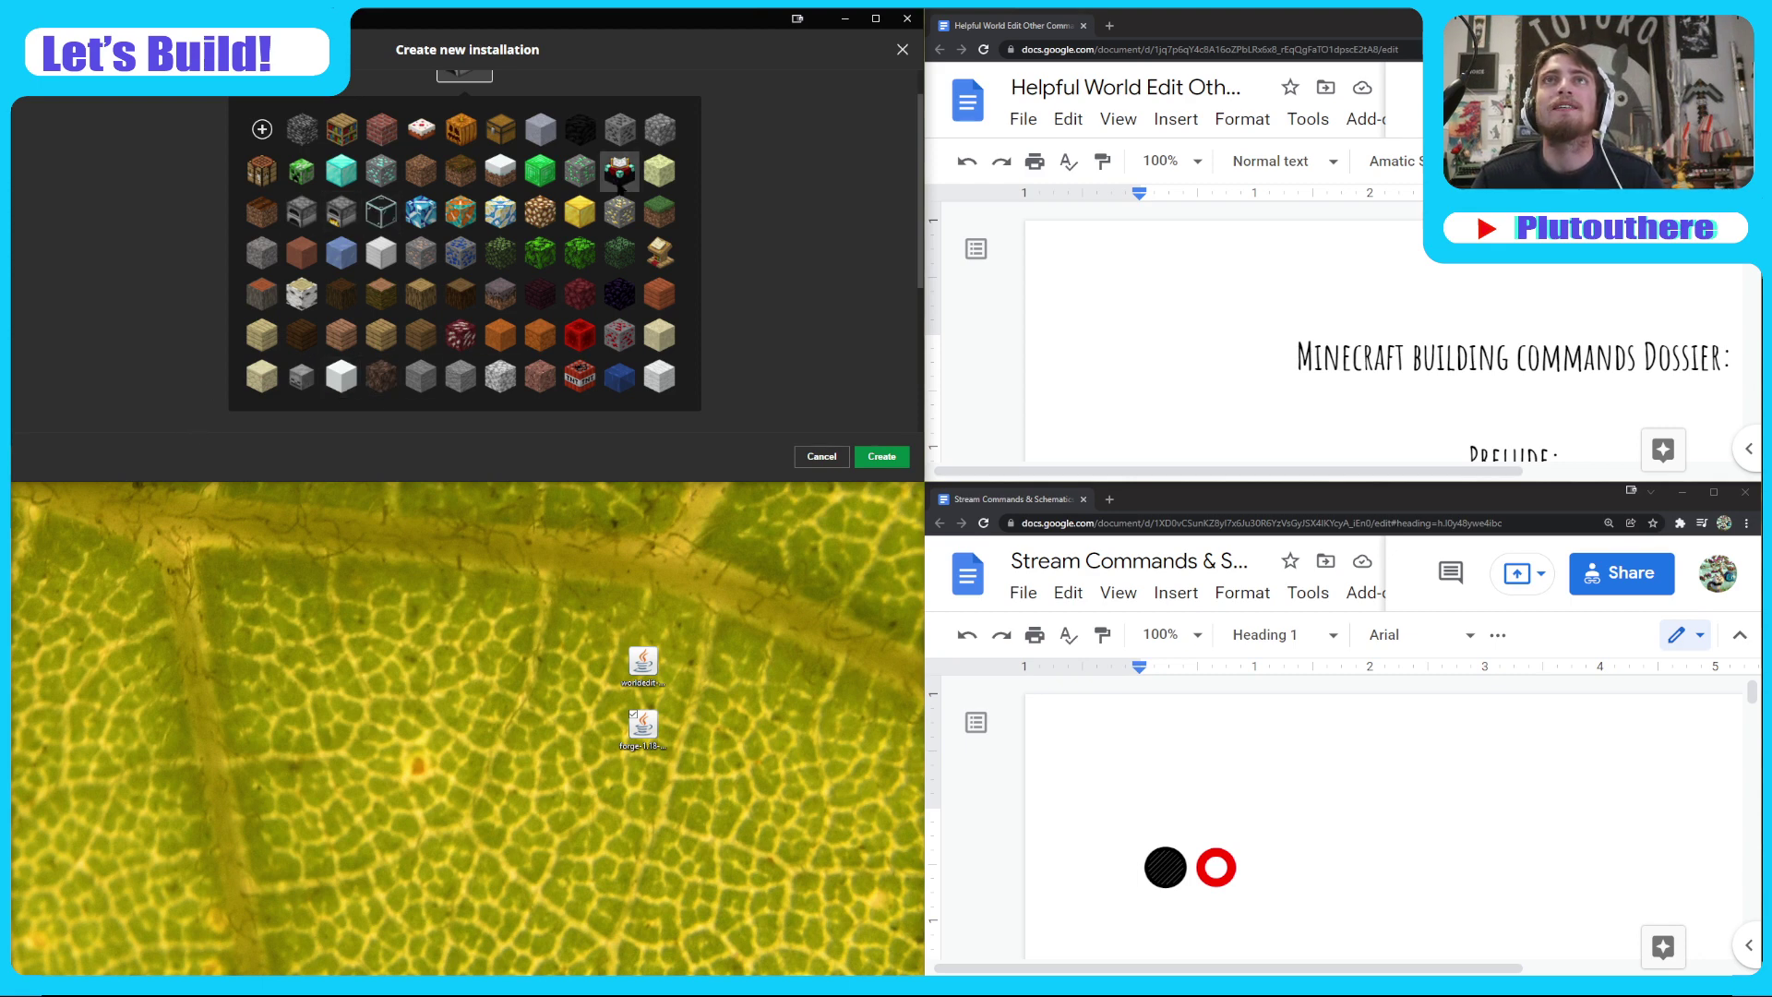
click(619, 171)
click(379, 157)
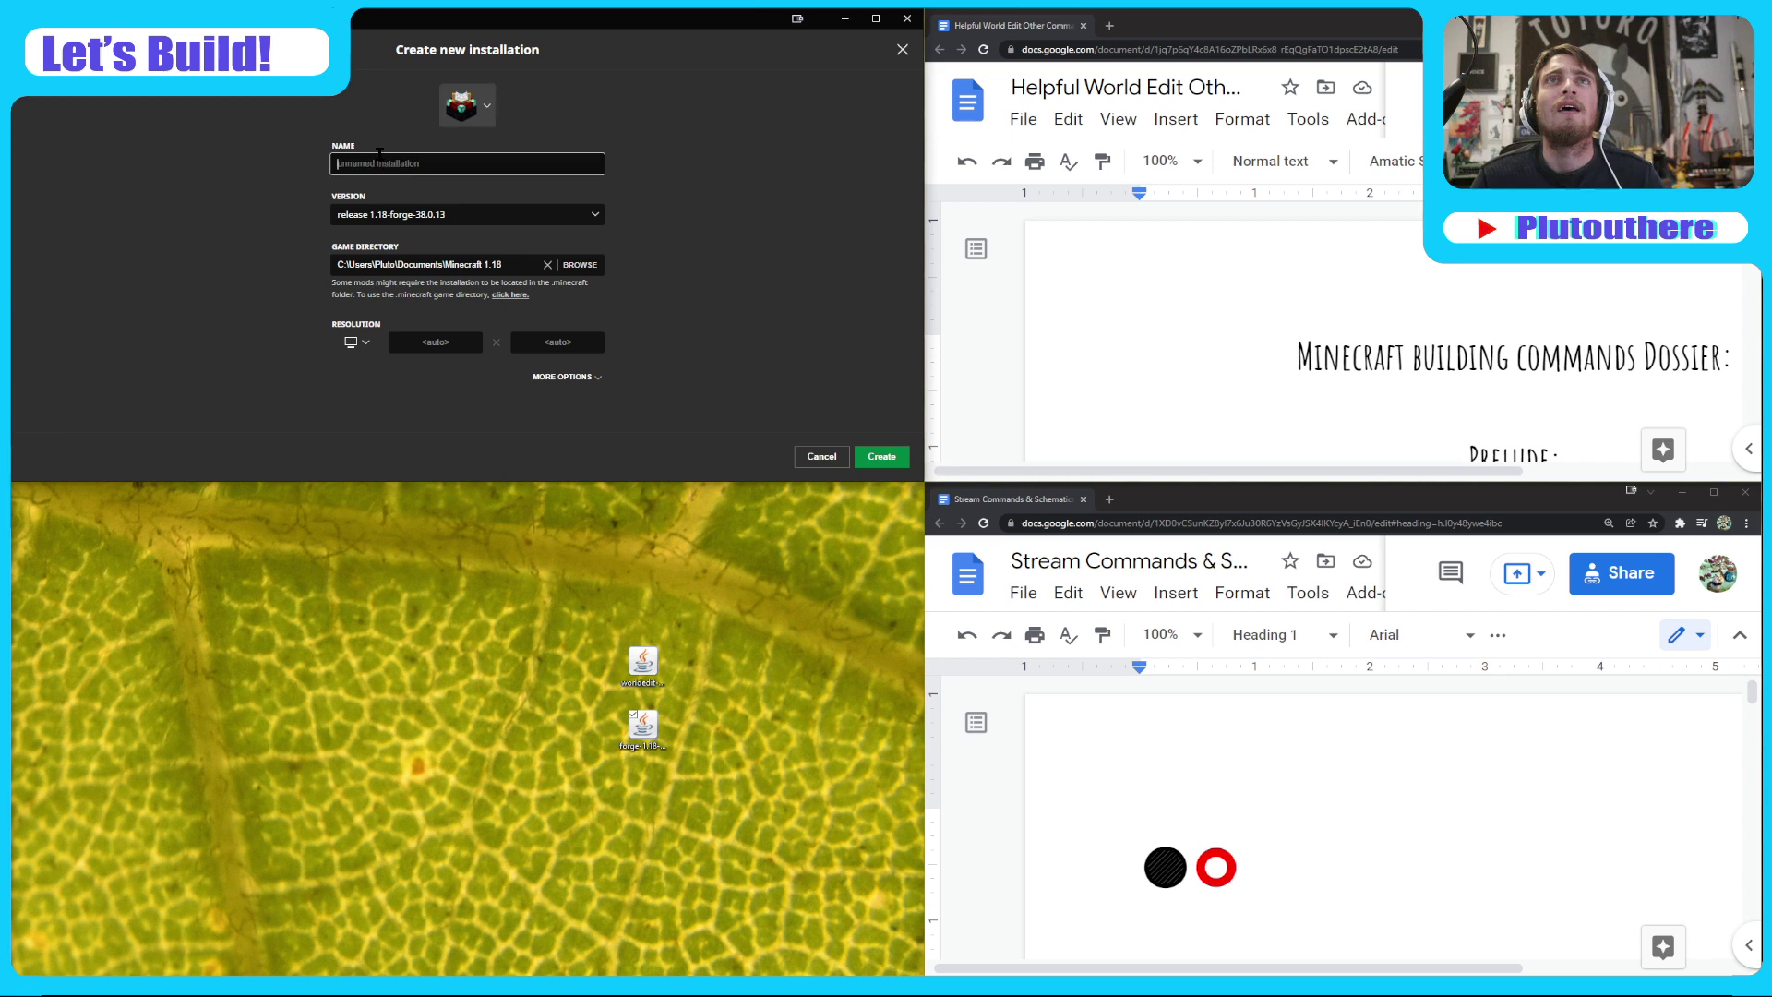
text(1.18 Forge)
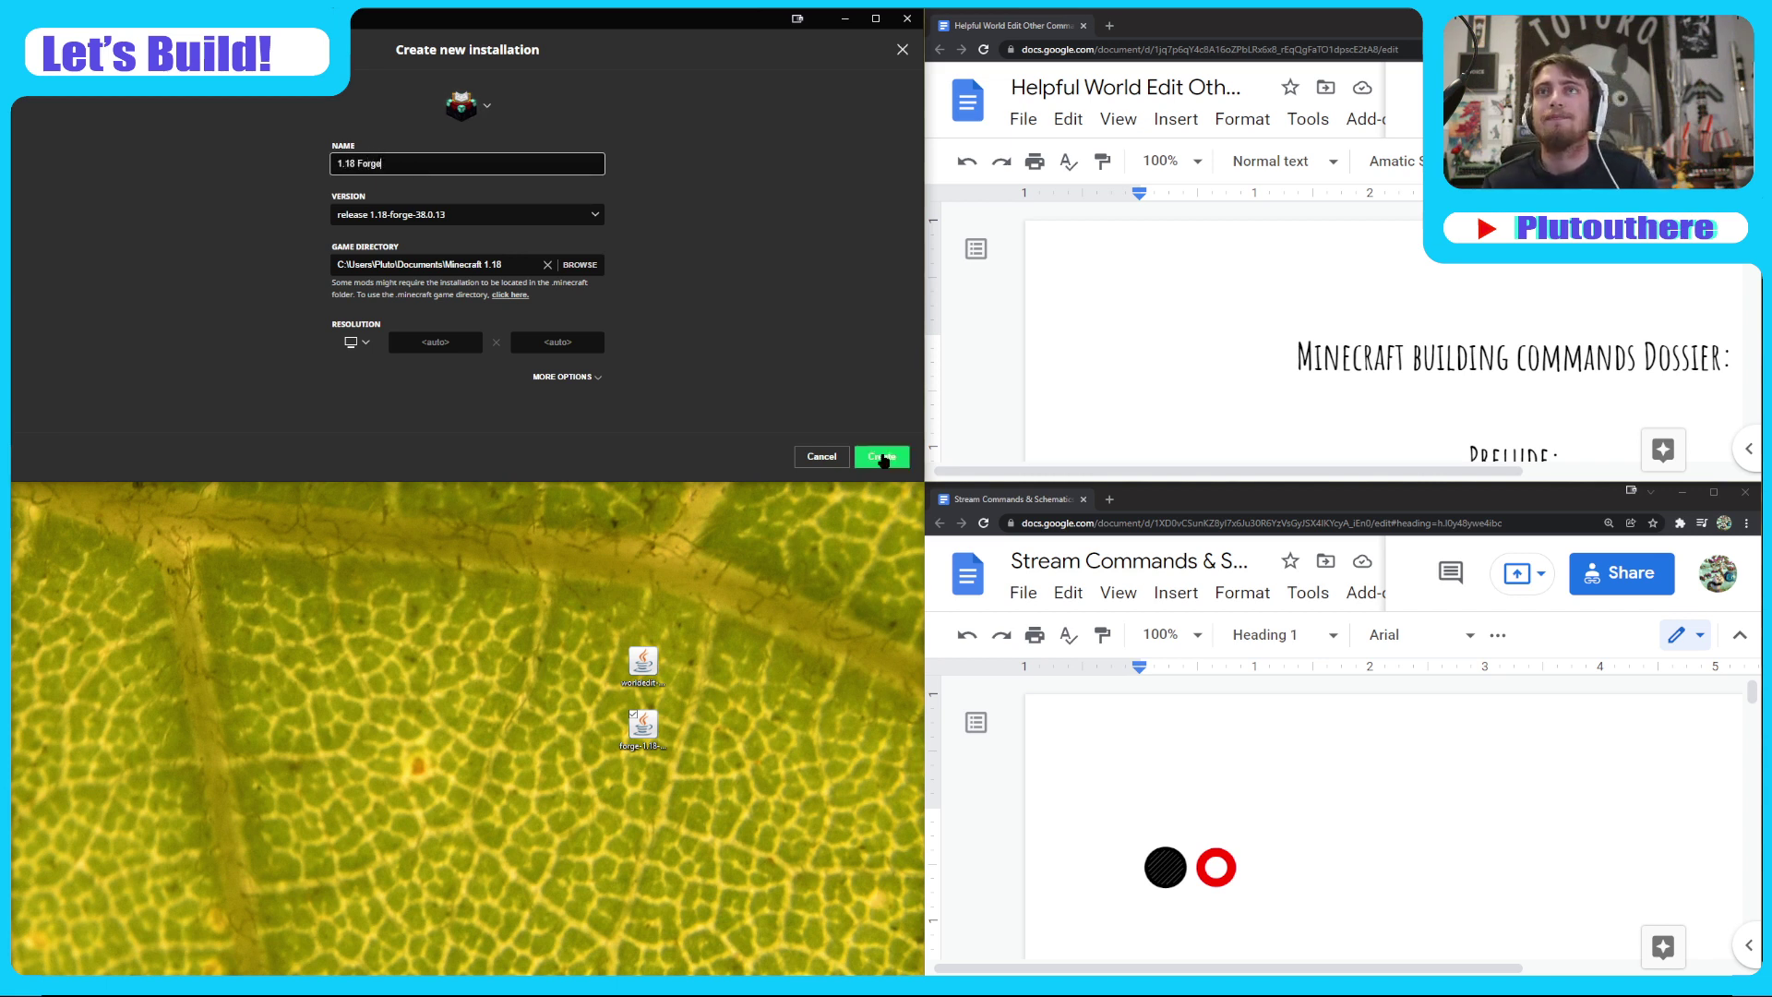
click(882, 456)
- Launch the 1.18 Forge installation, accepting the modified-game risk and turning off further warnings for it
scroll(459, 251, down, 5)
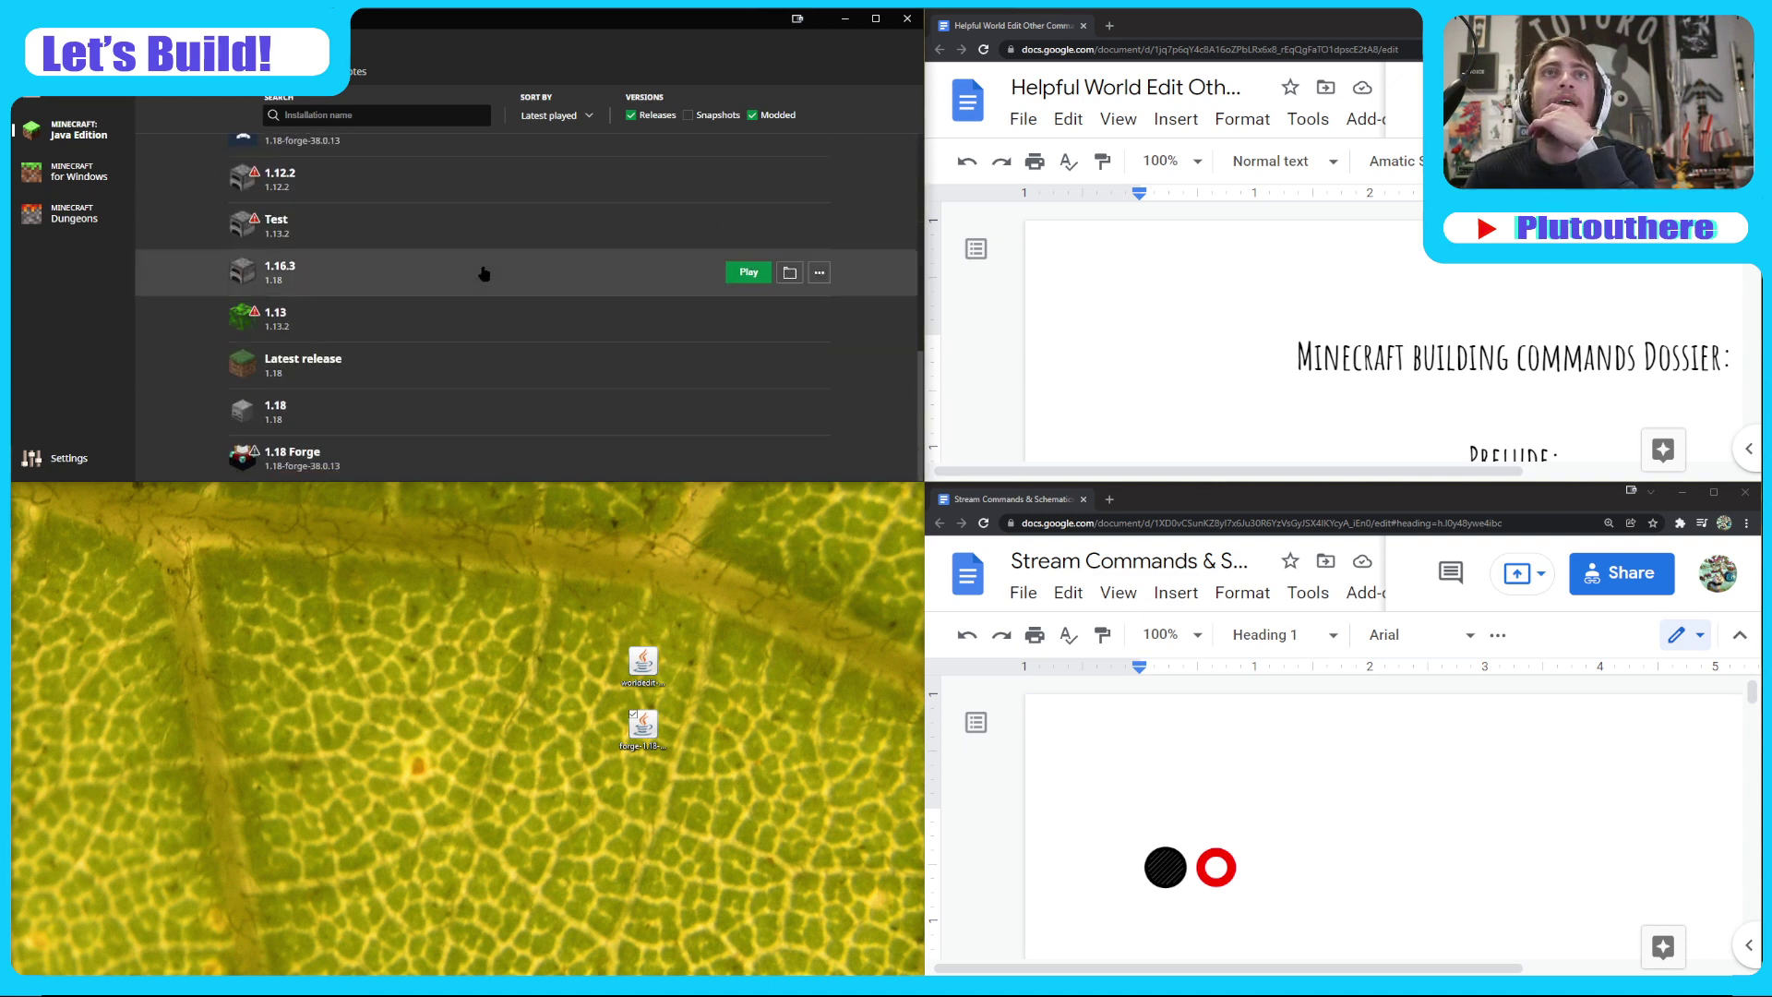
click(749, 454)
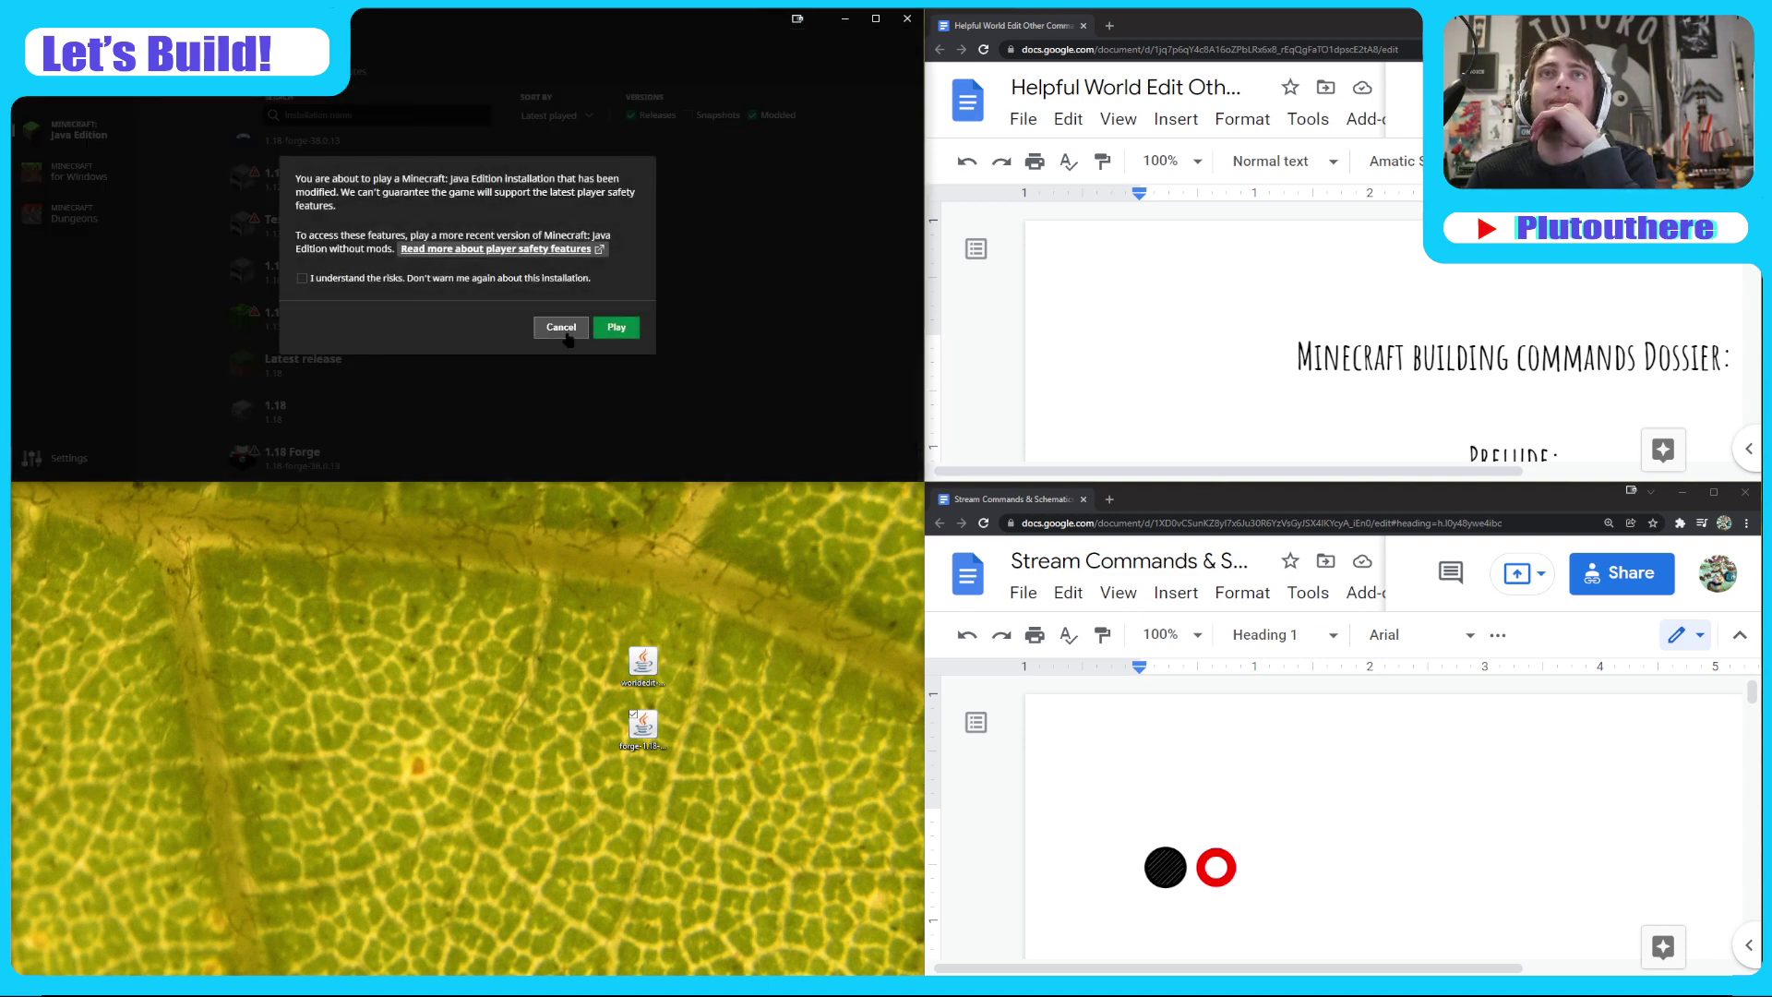
click(302, 276)
click(616, 325)
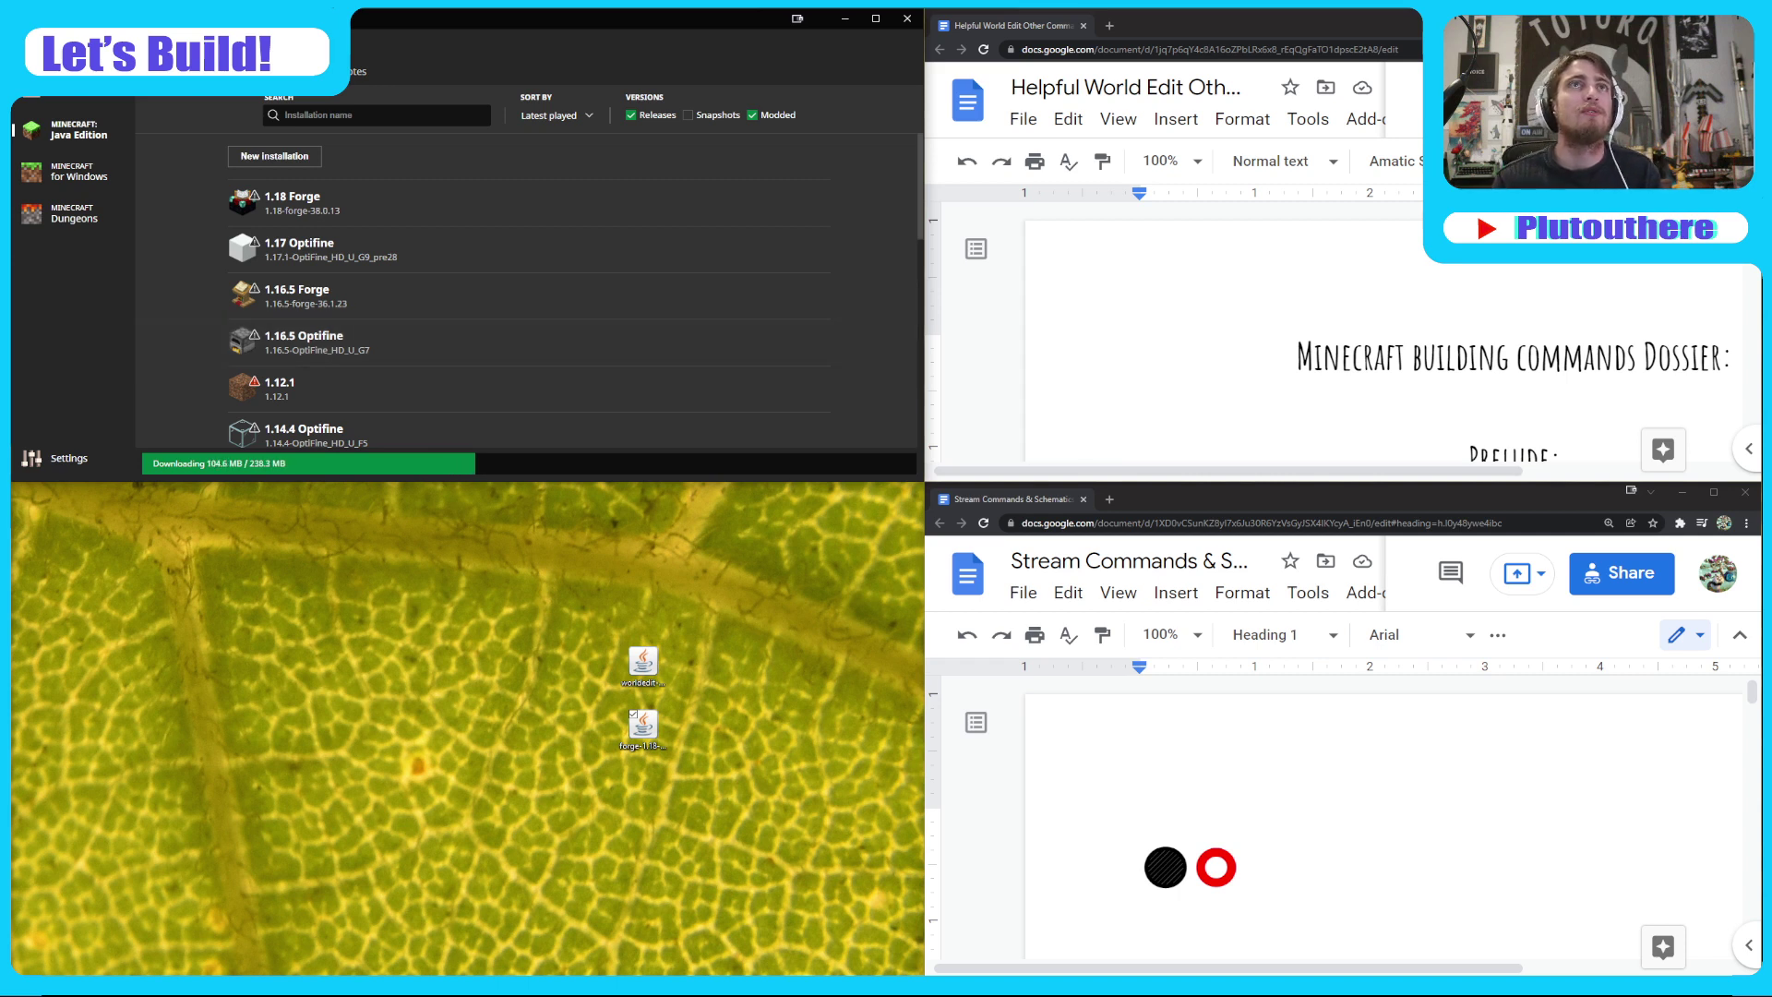
- Switch to File Explorer and bring the Minecraft 1.18 folder window onto the visible screen
mouse_move(630, 969)
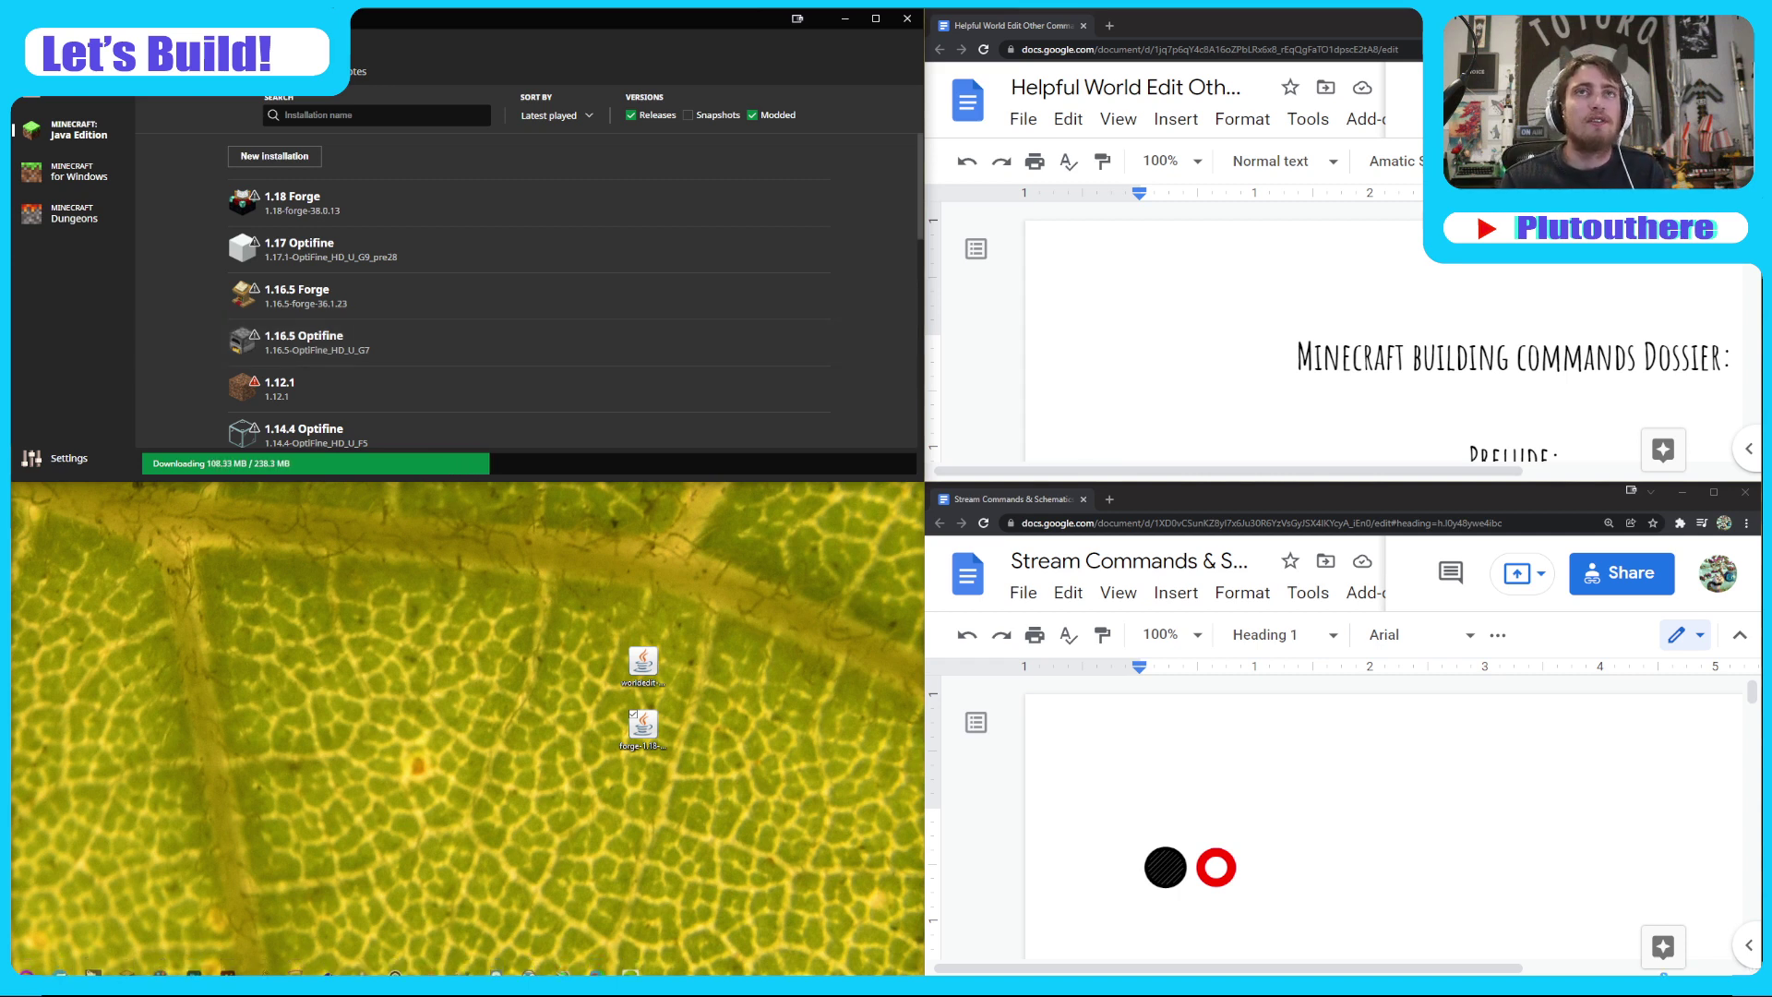
click(631, 966)
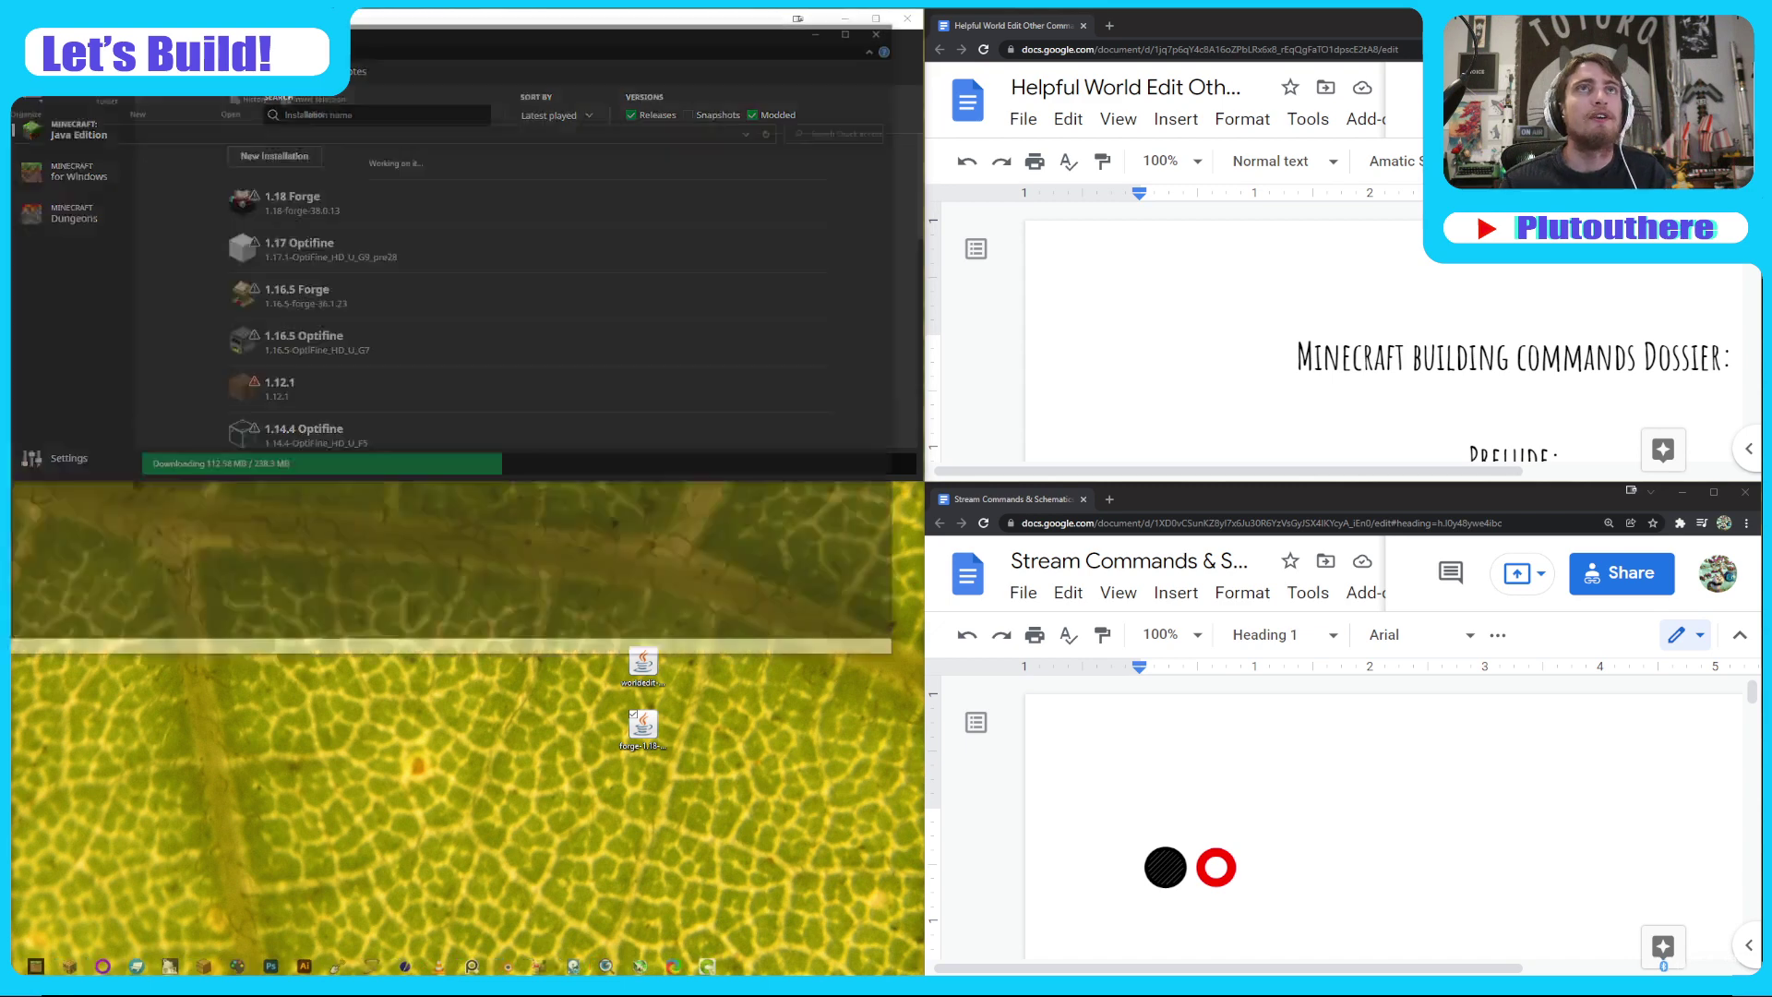
key(super+shift+Left)
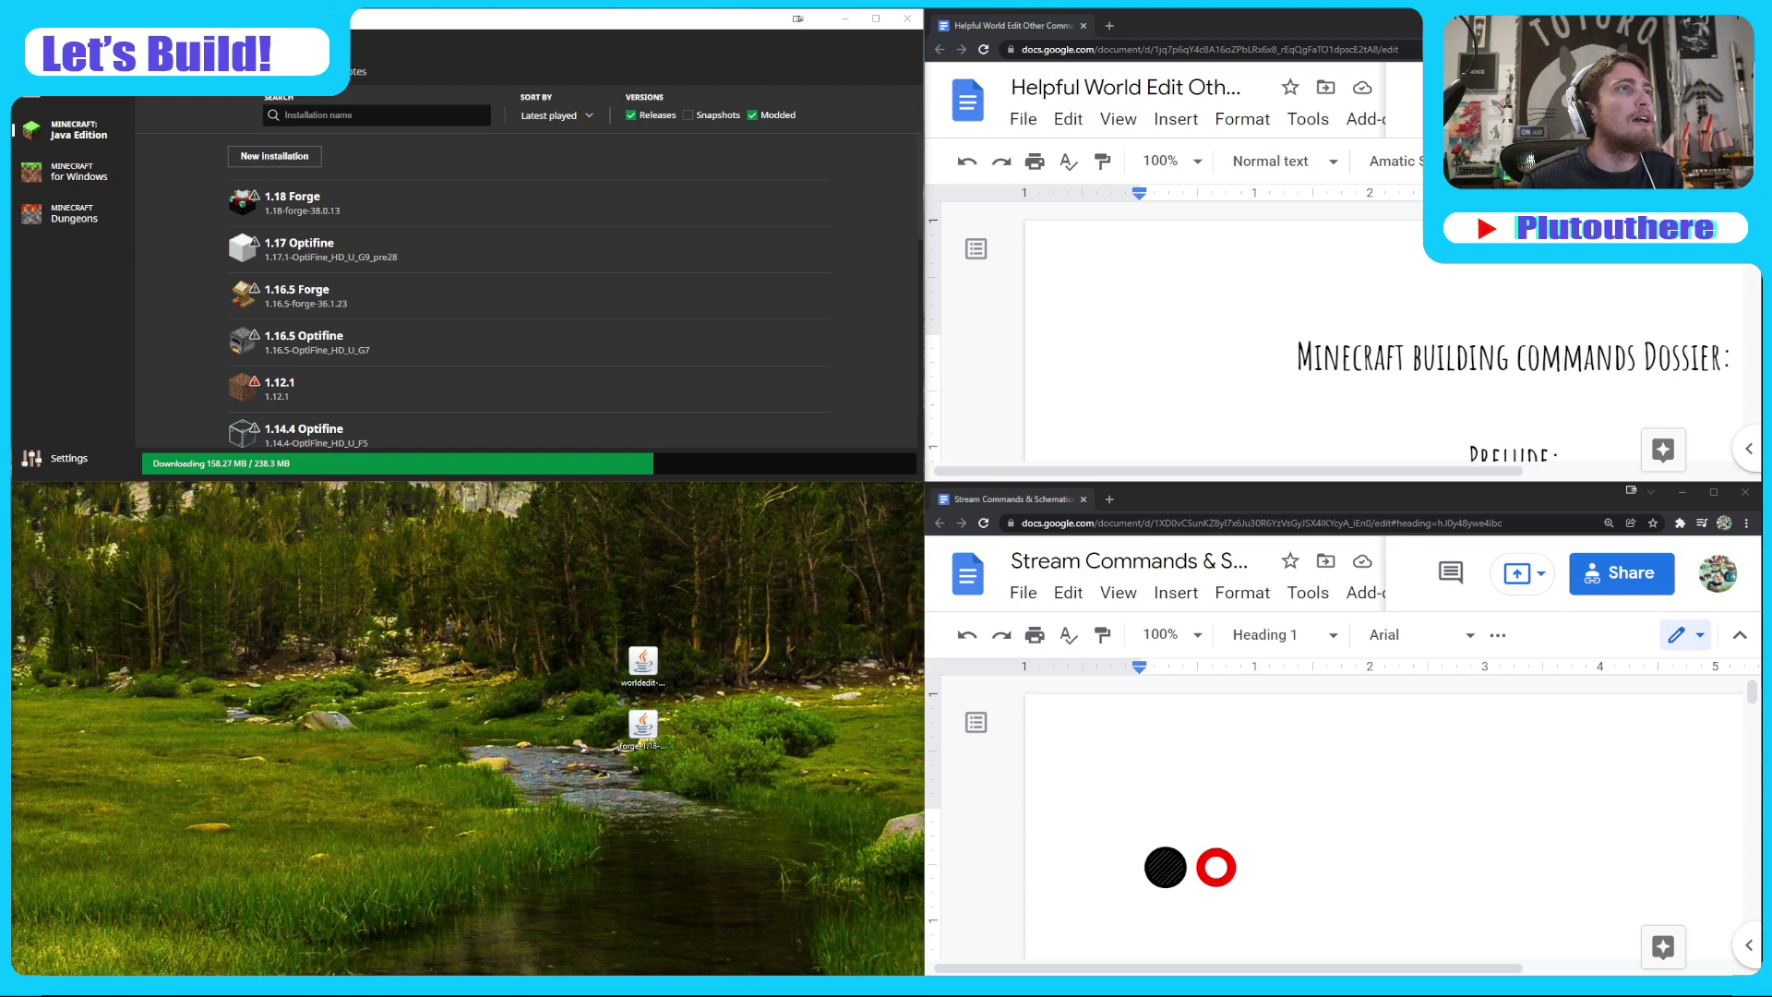
drag(0, 314, 792, 299)
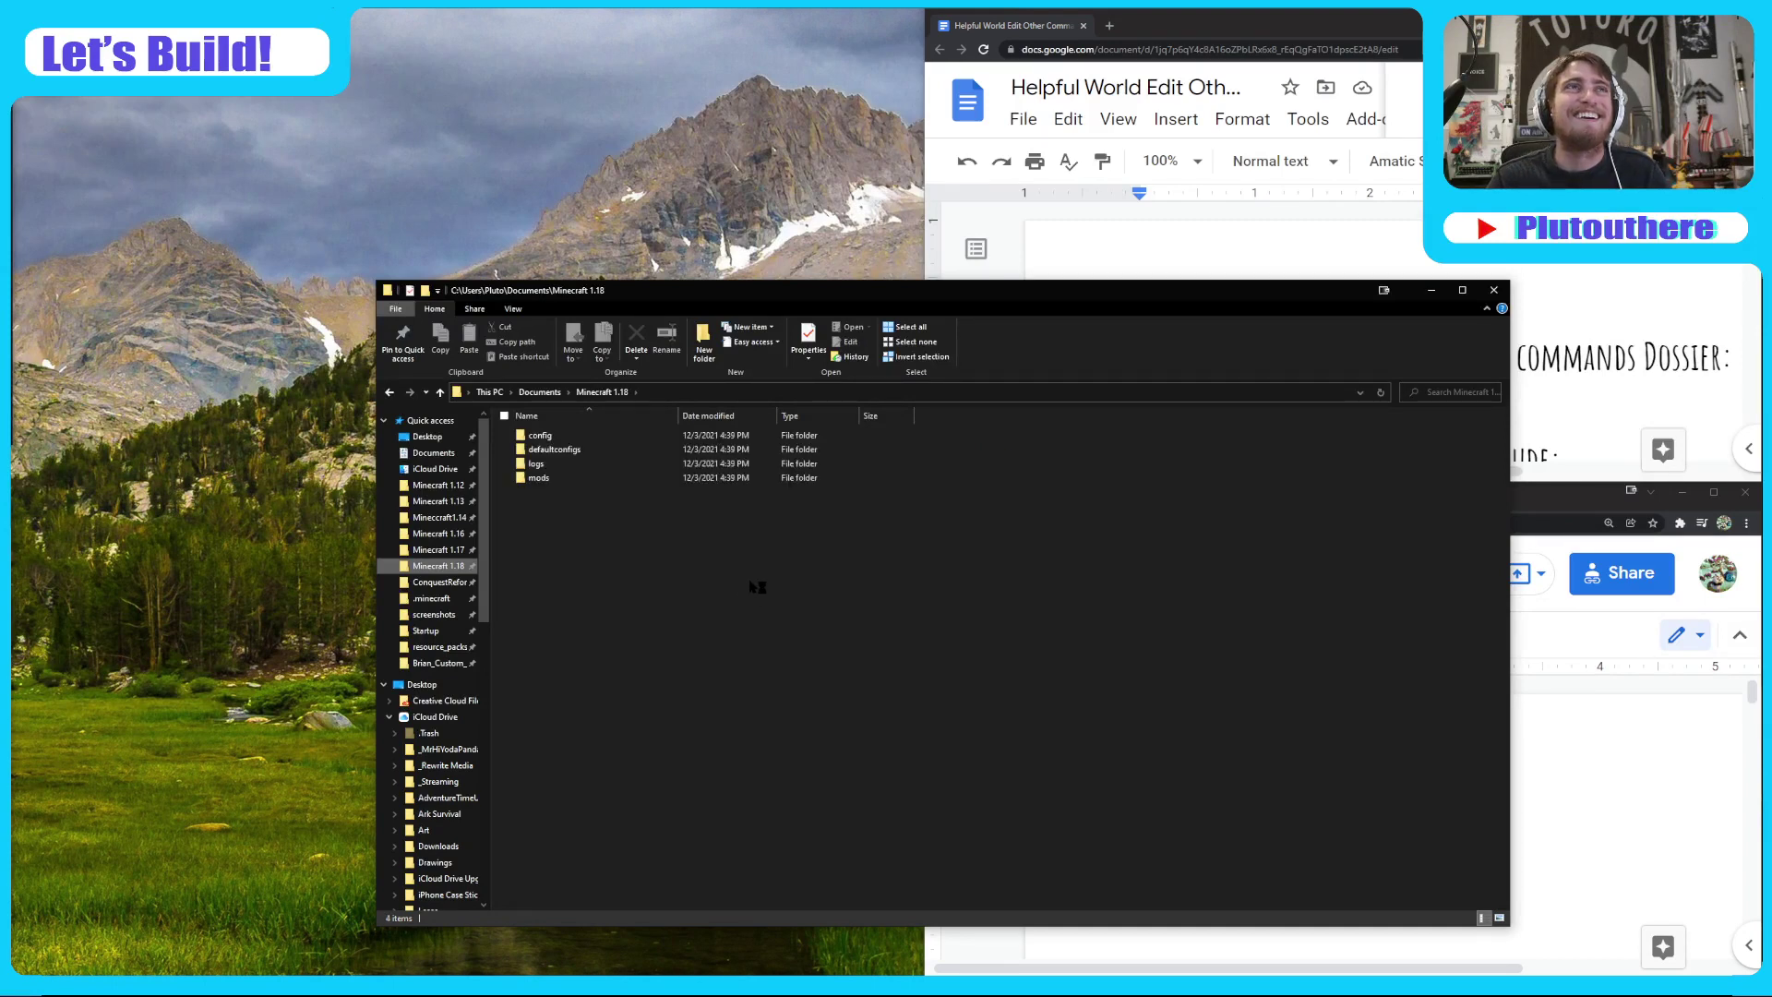
- Examine the config, logs and mods subfolders inside the Minecraft 1.18 game directory
double_click(561, 438)
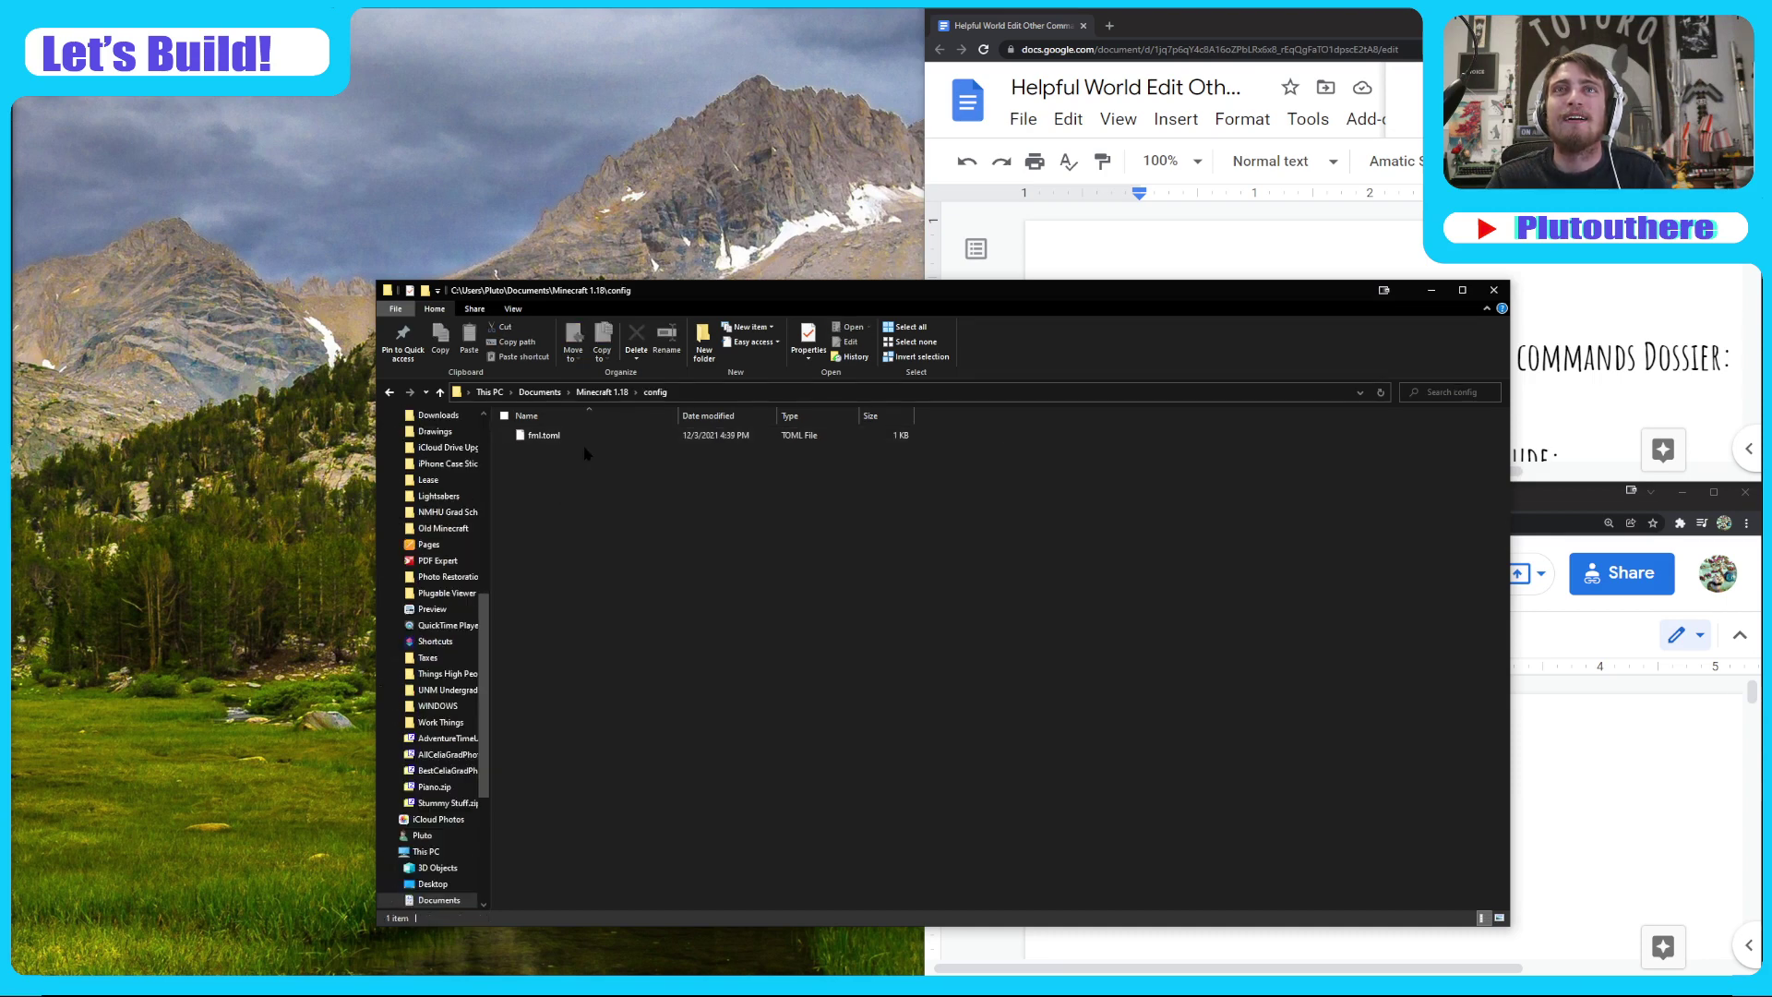
click(389, 393)
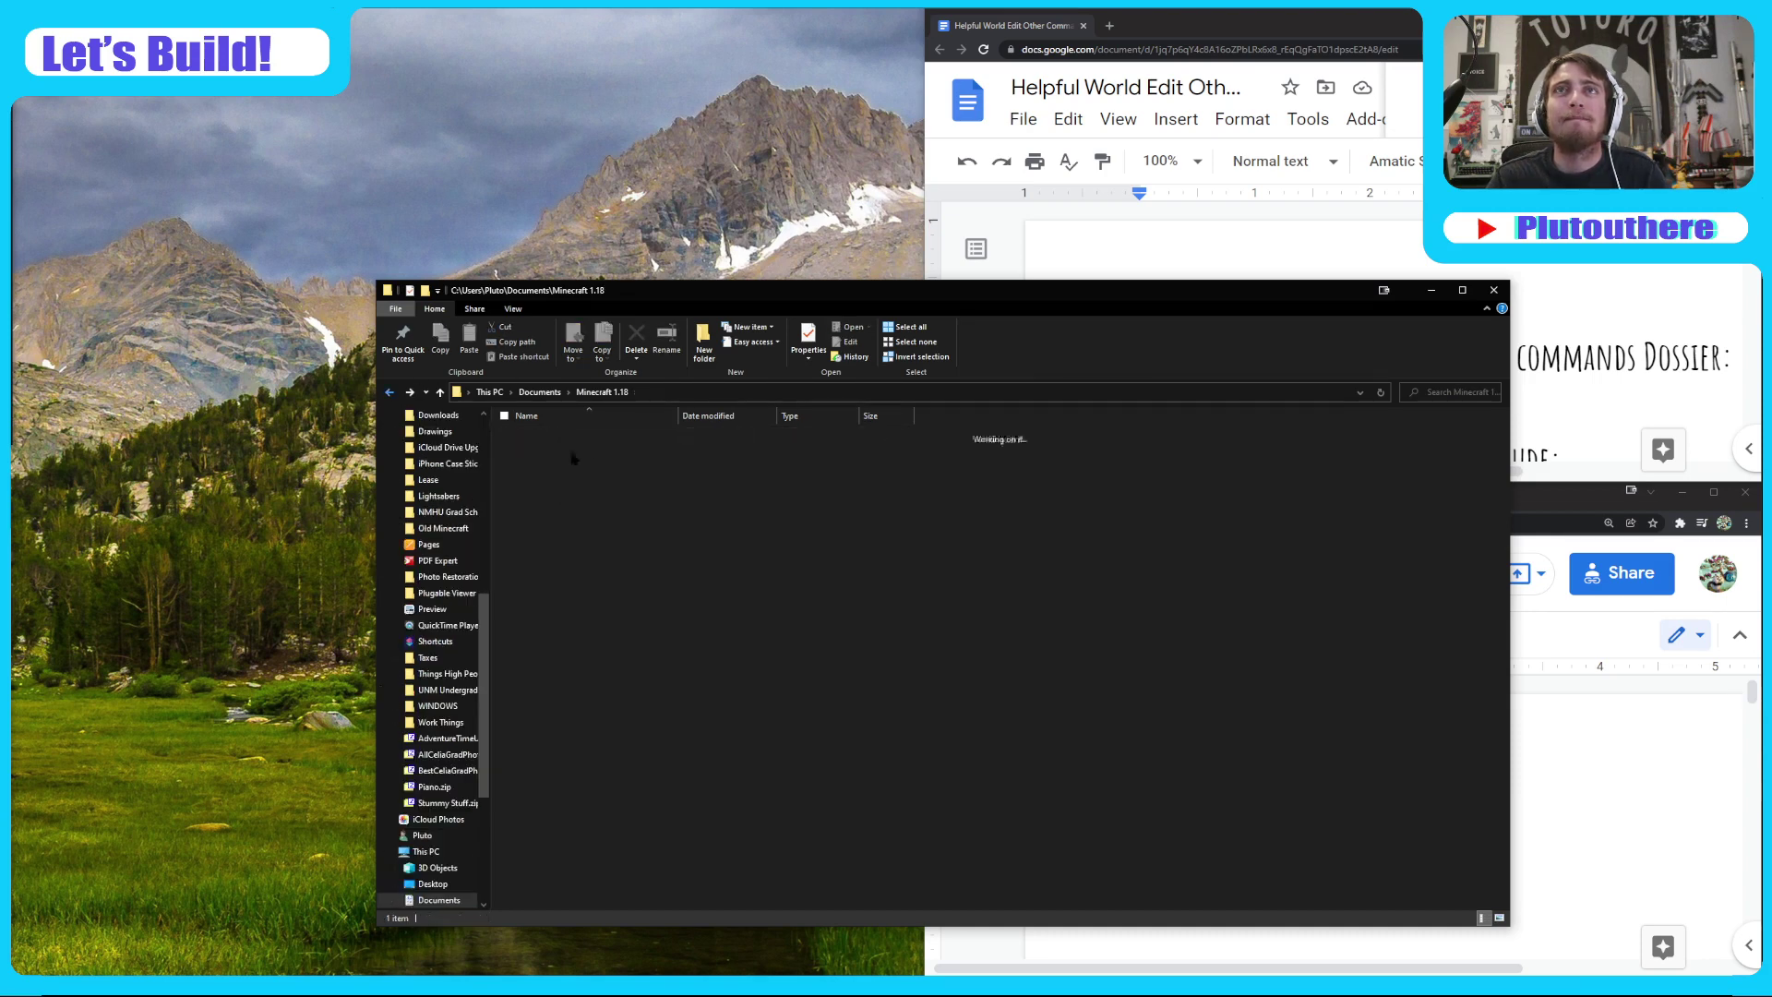
click(597, 634)
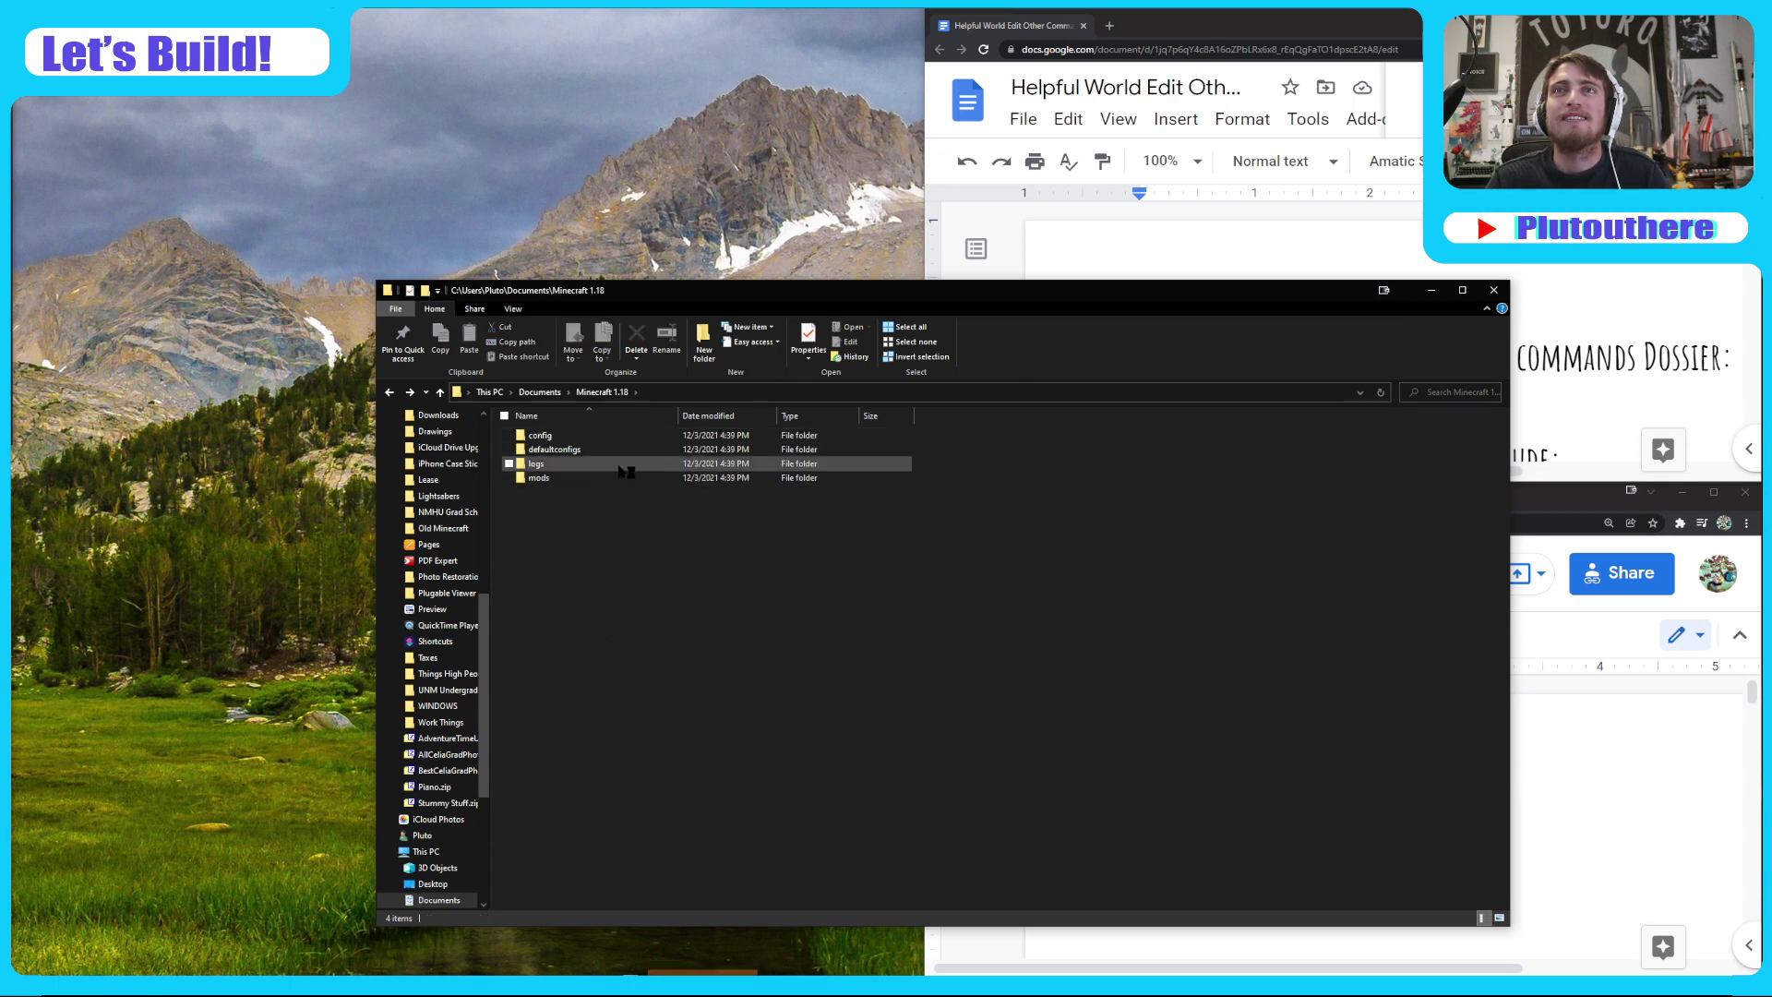
double_click(554, 464)
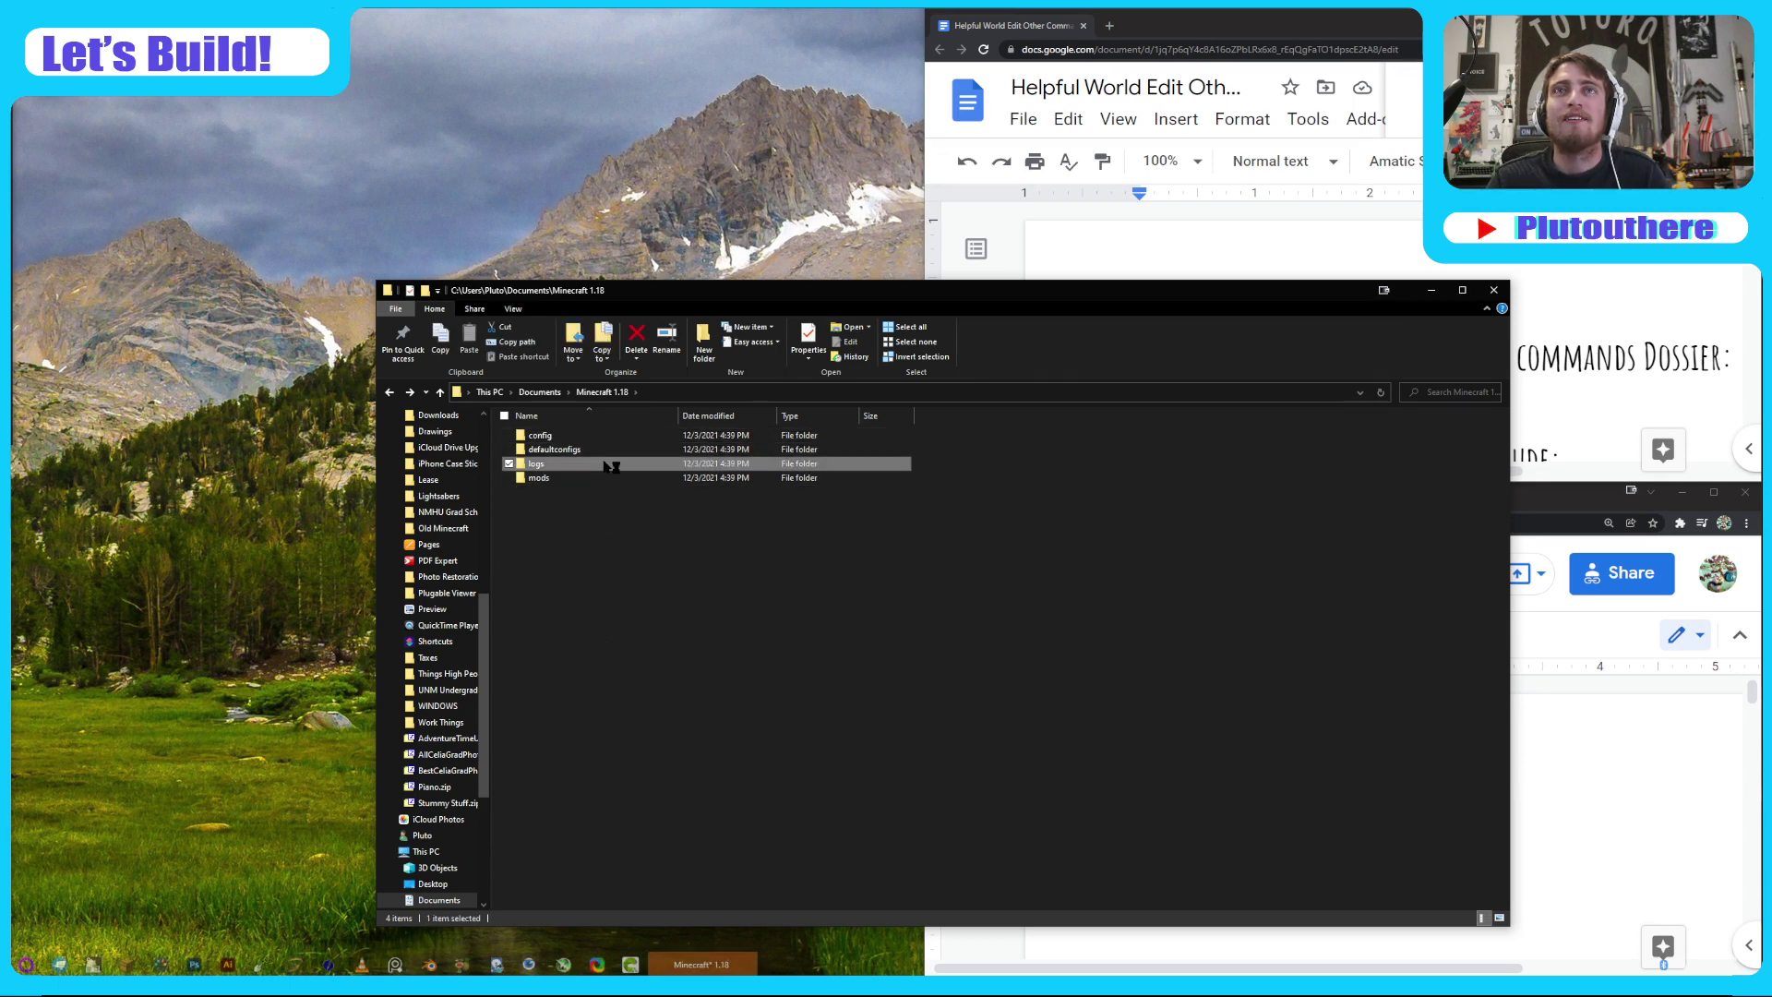
click(389, 391)
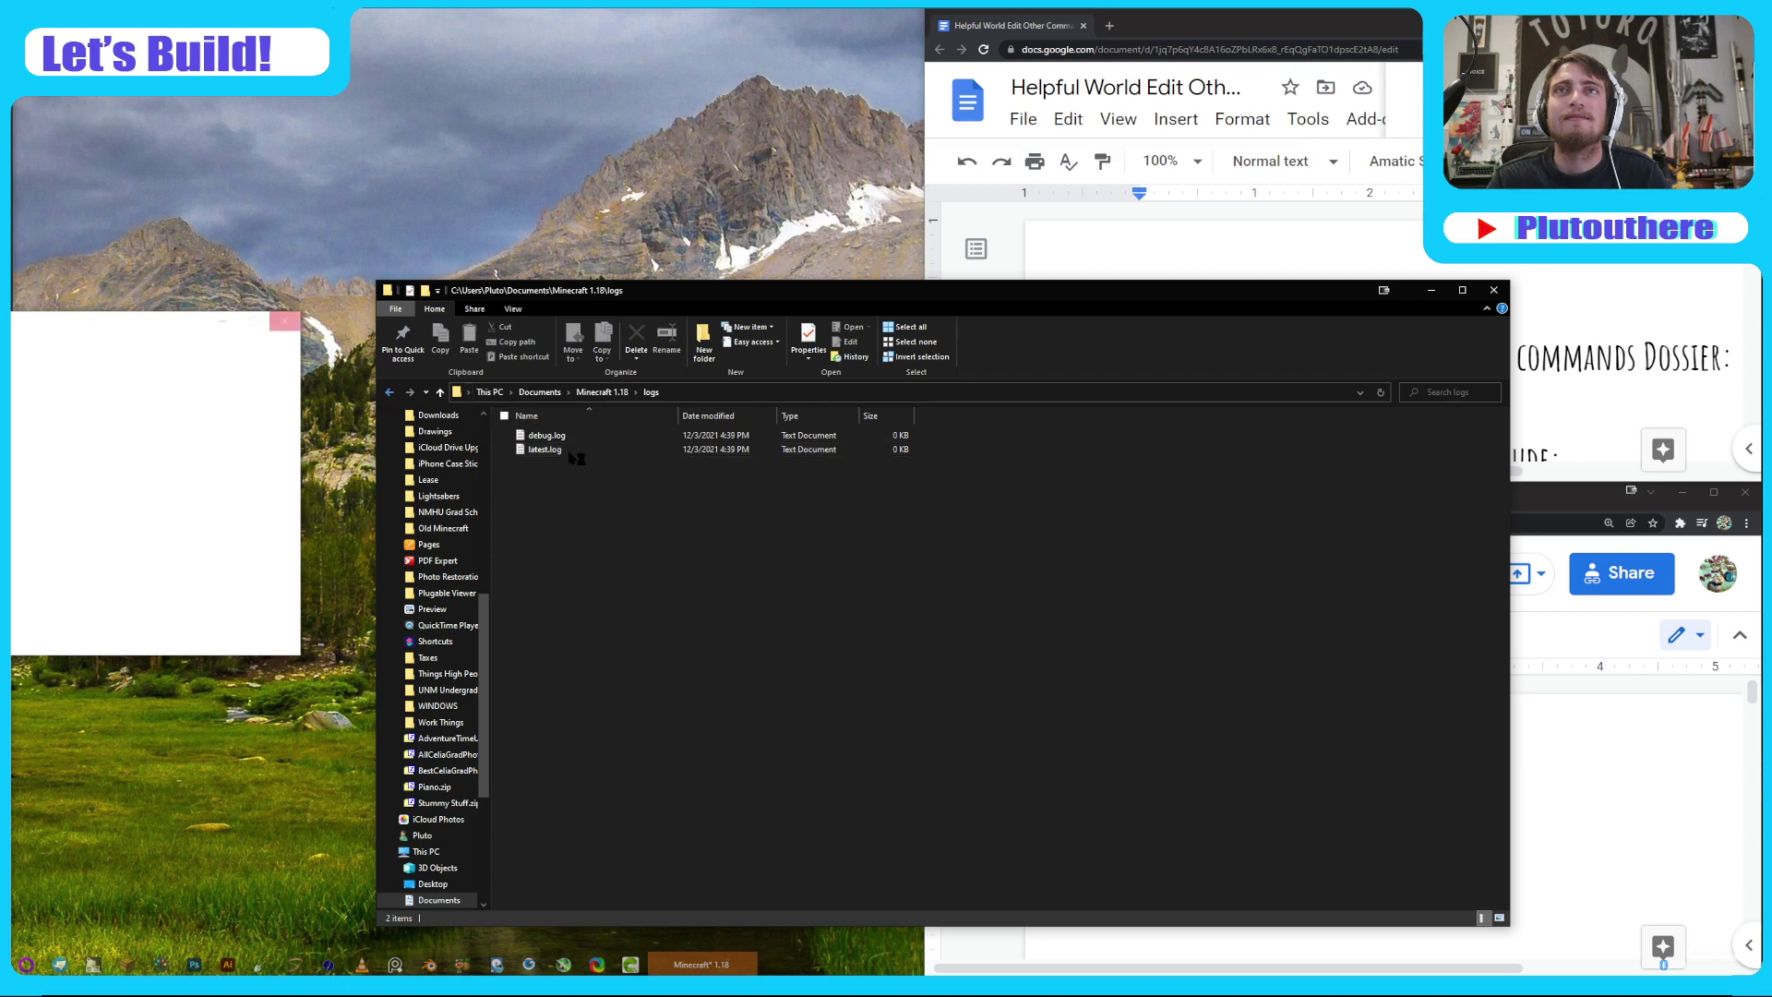
click(567, 479)
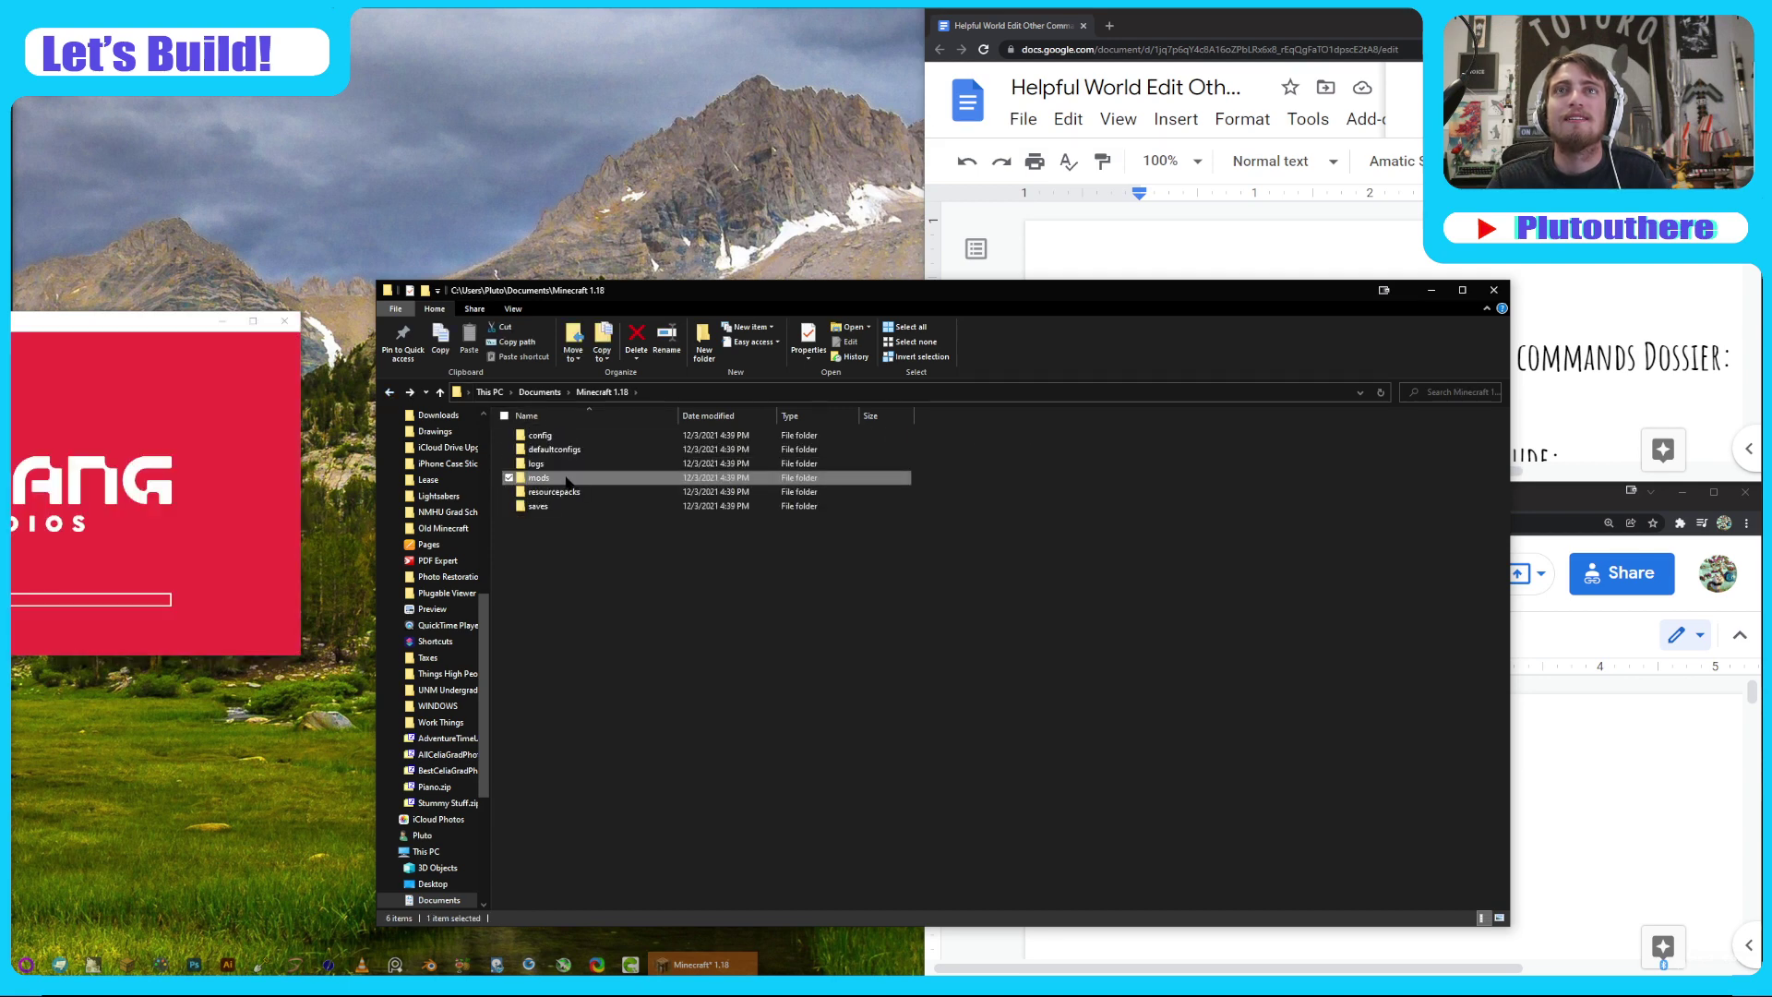
double_click(608, 480)
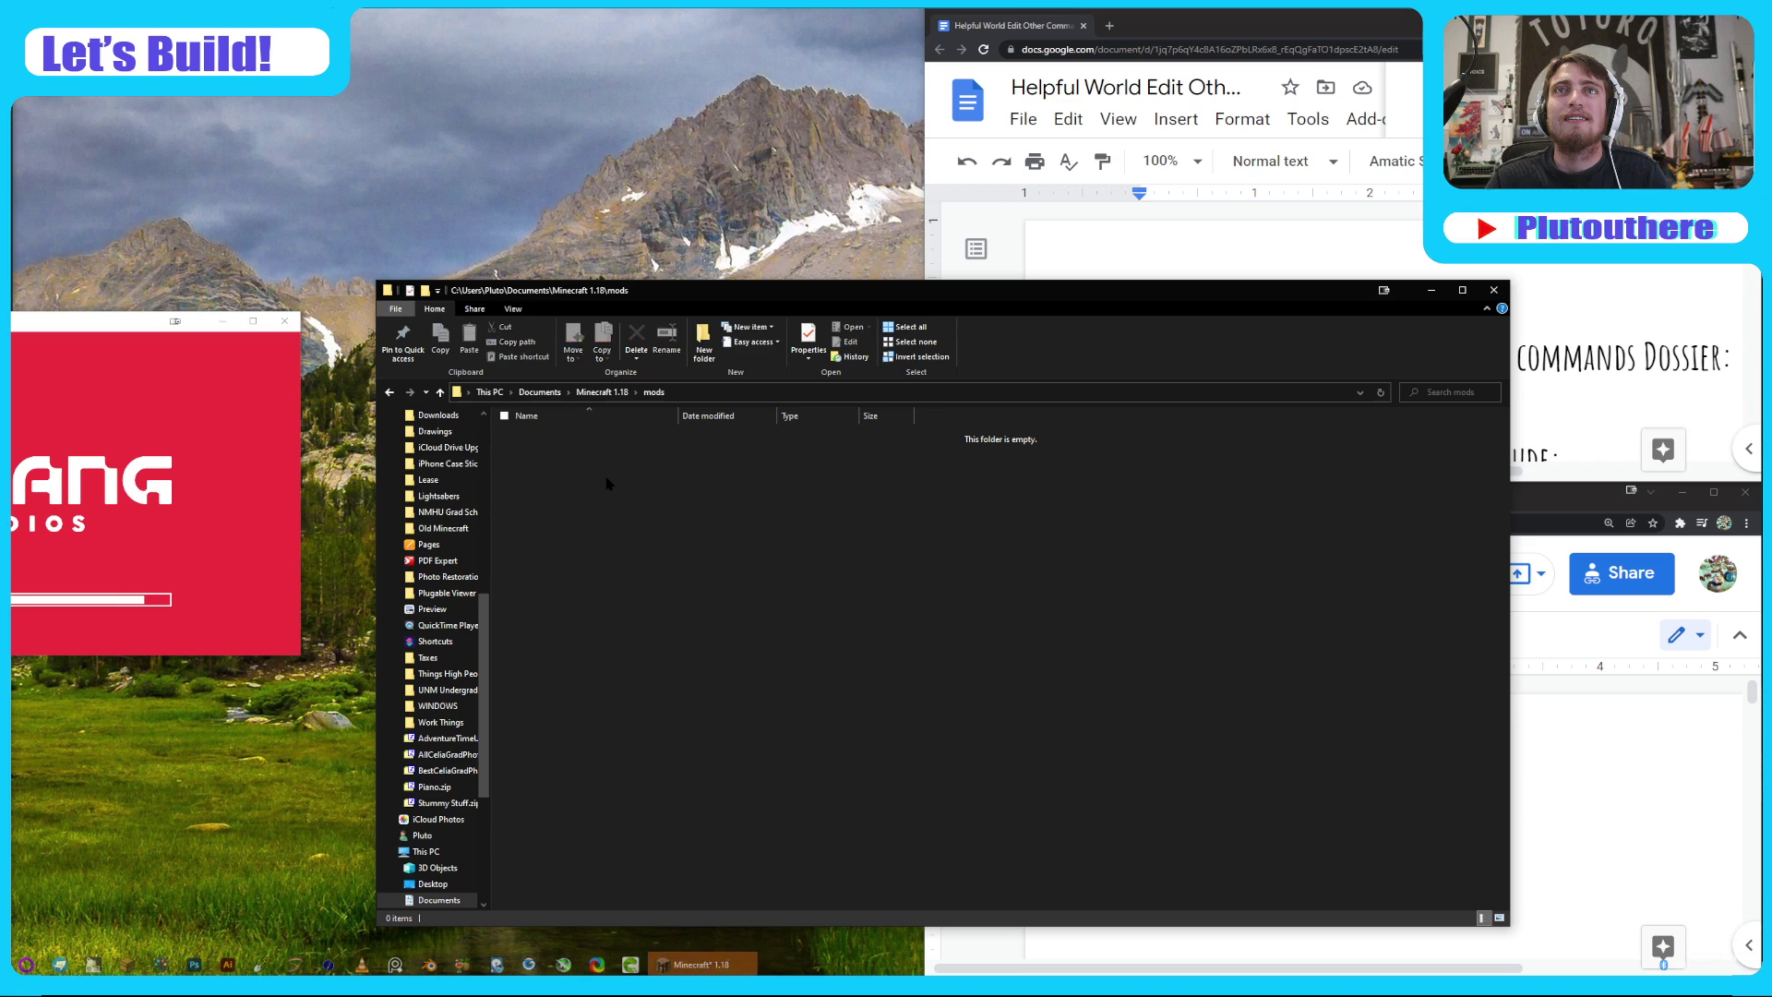
click(389, 392)
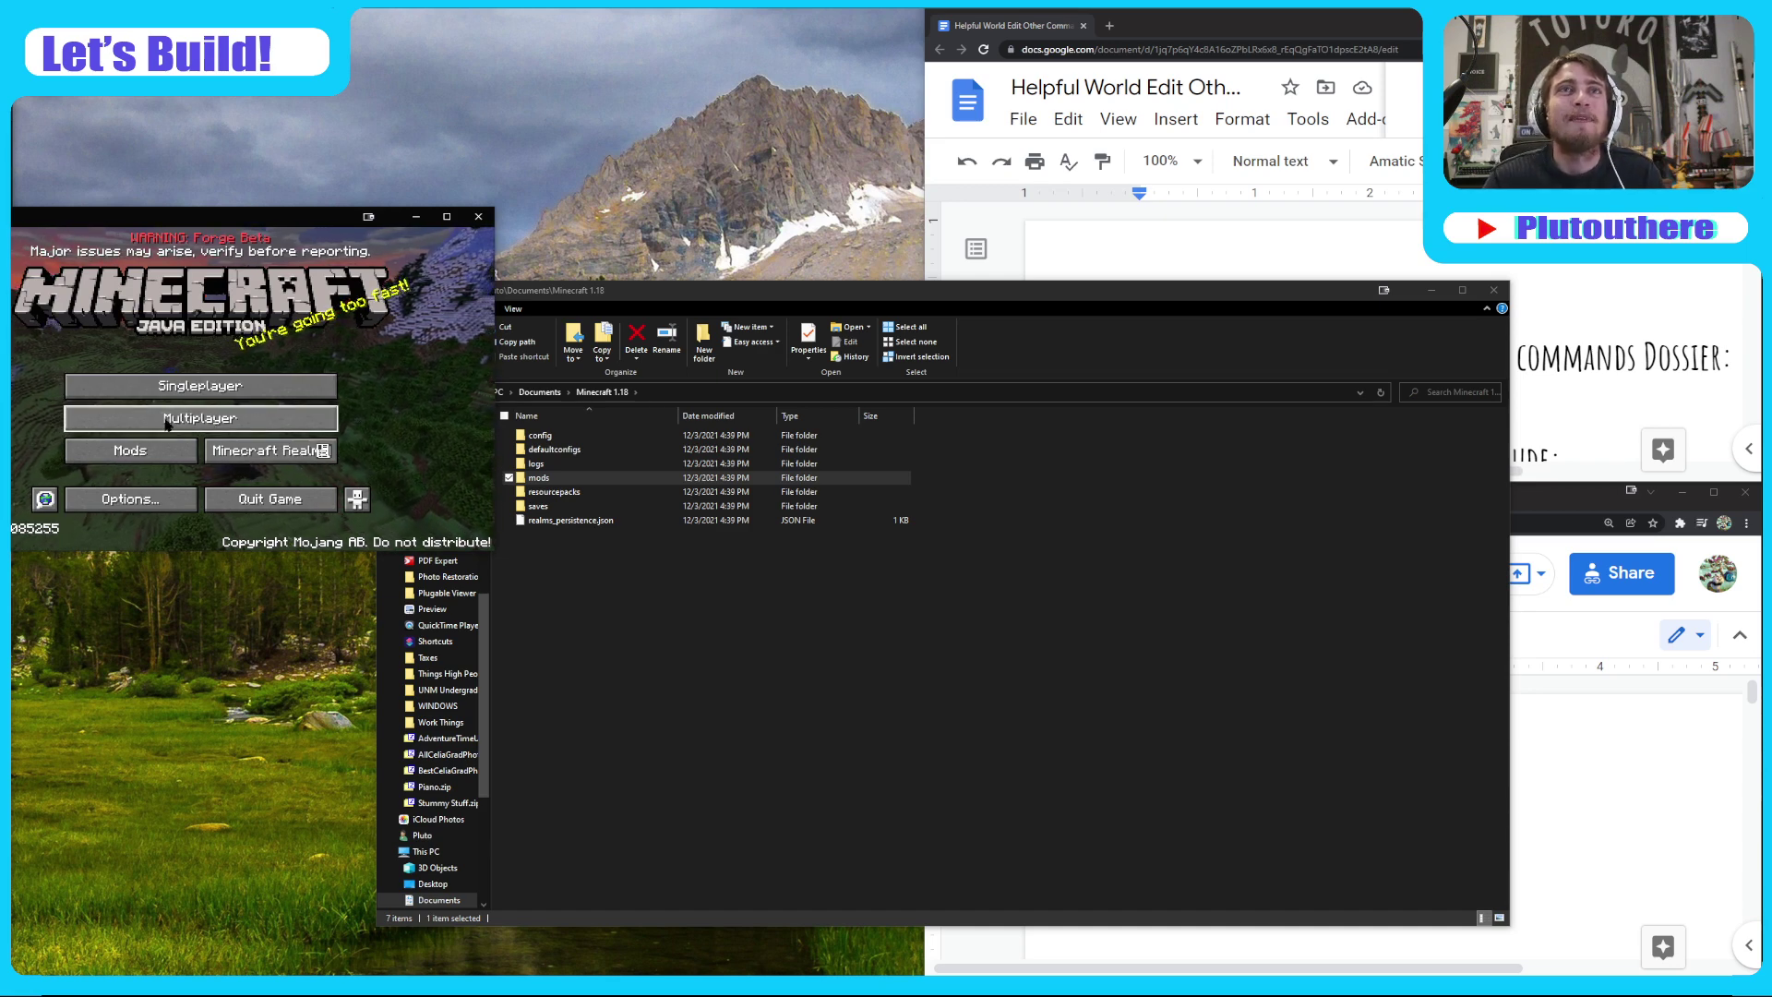
- Show the game's mod list and move the WorldEdit jar from the desktop into the Minecraft 1.18 mods folder
click(167, 454)
drag(115, 221, 256, 81)
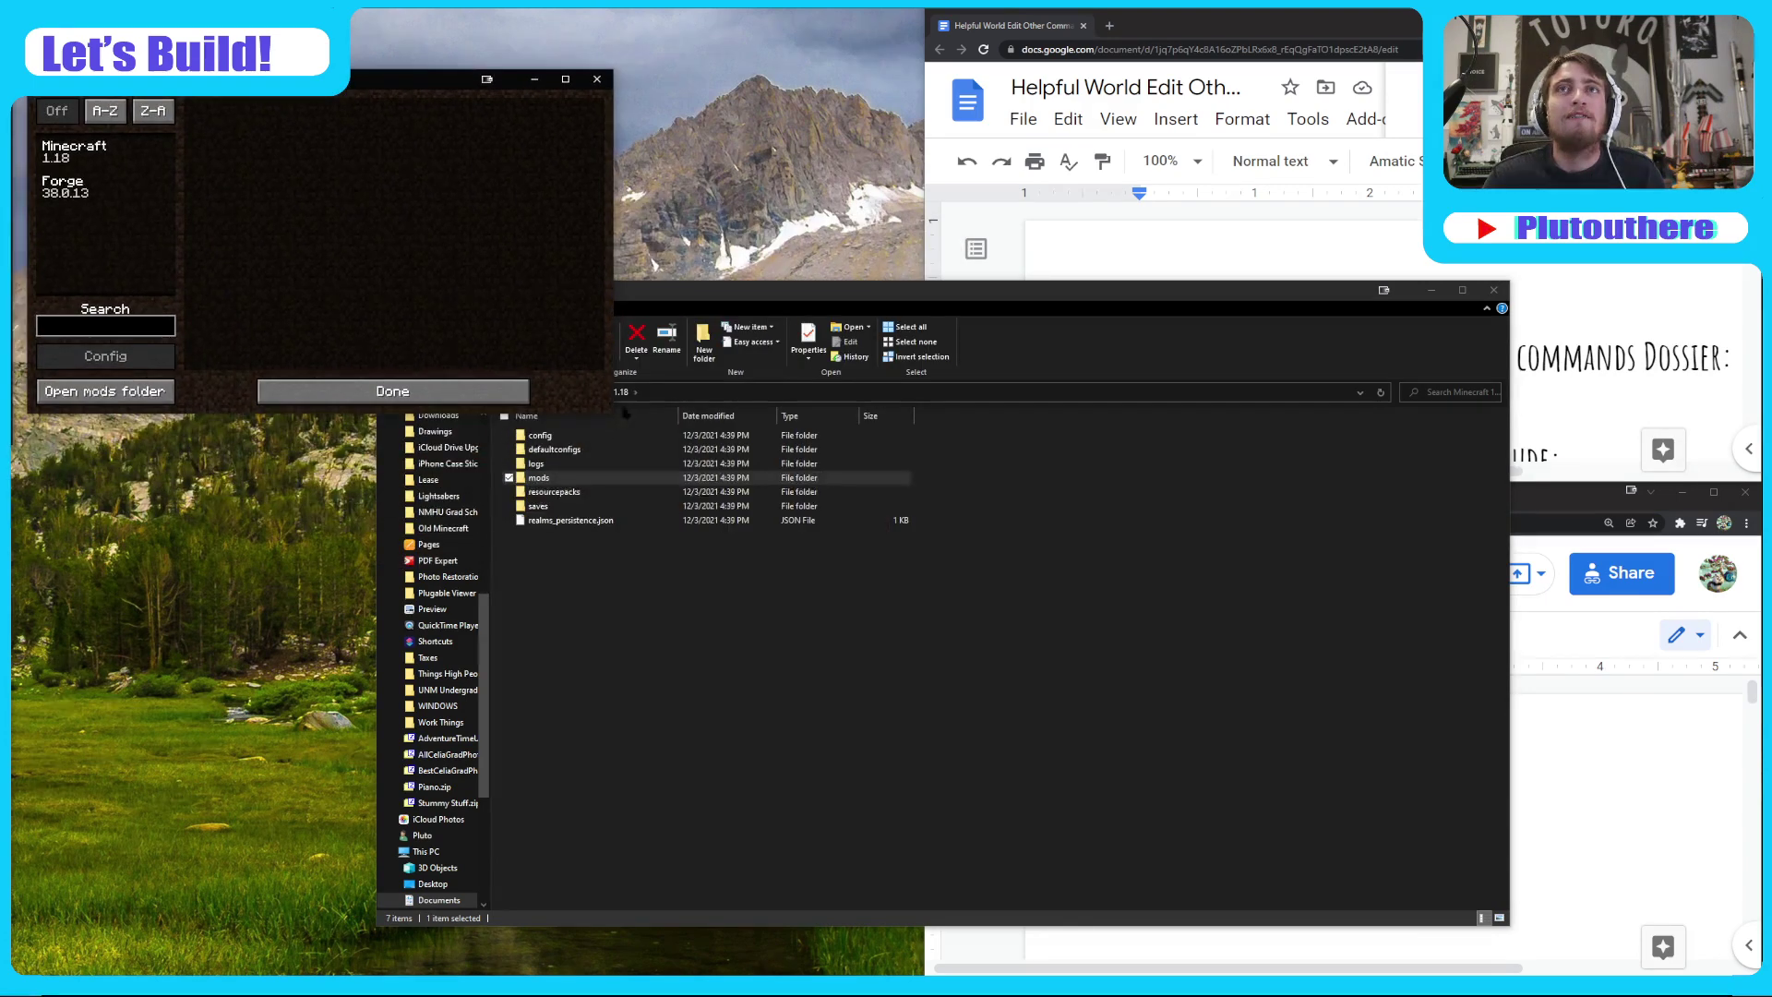
double_click(539, 478)
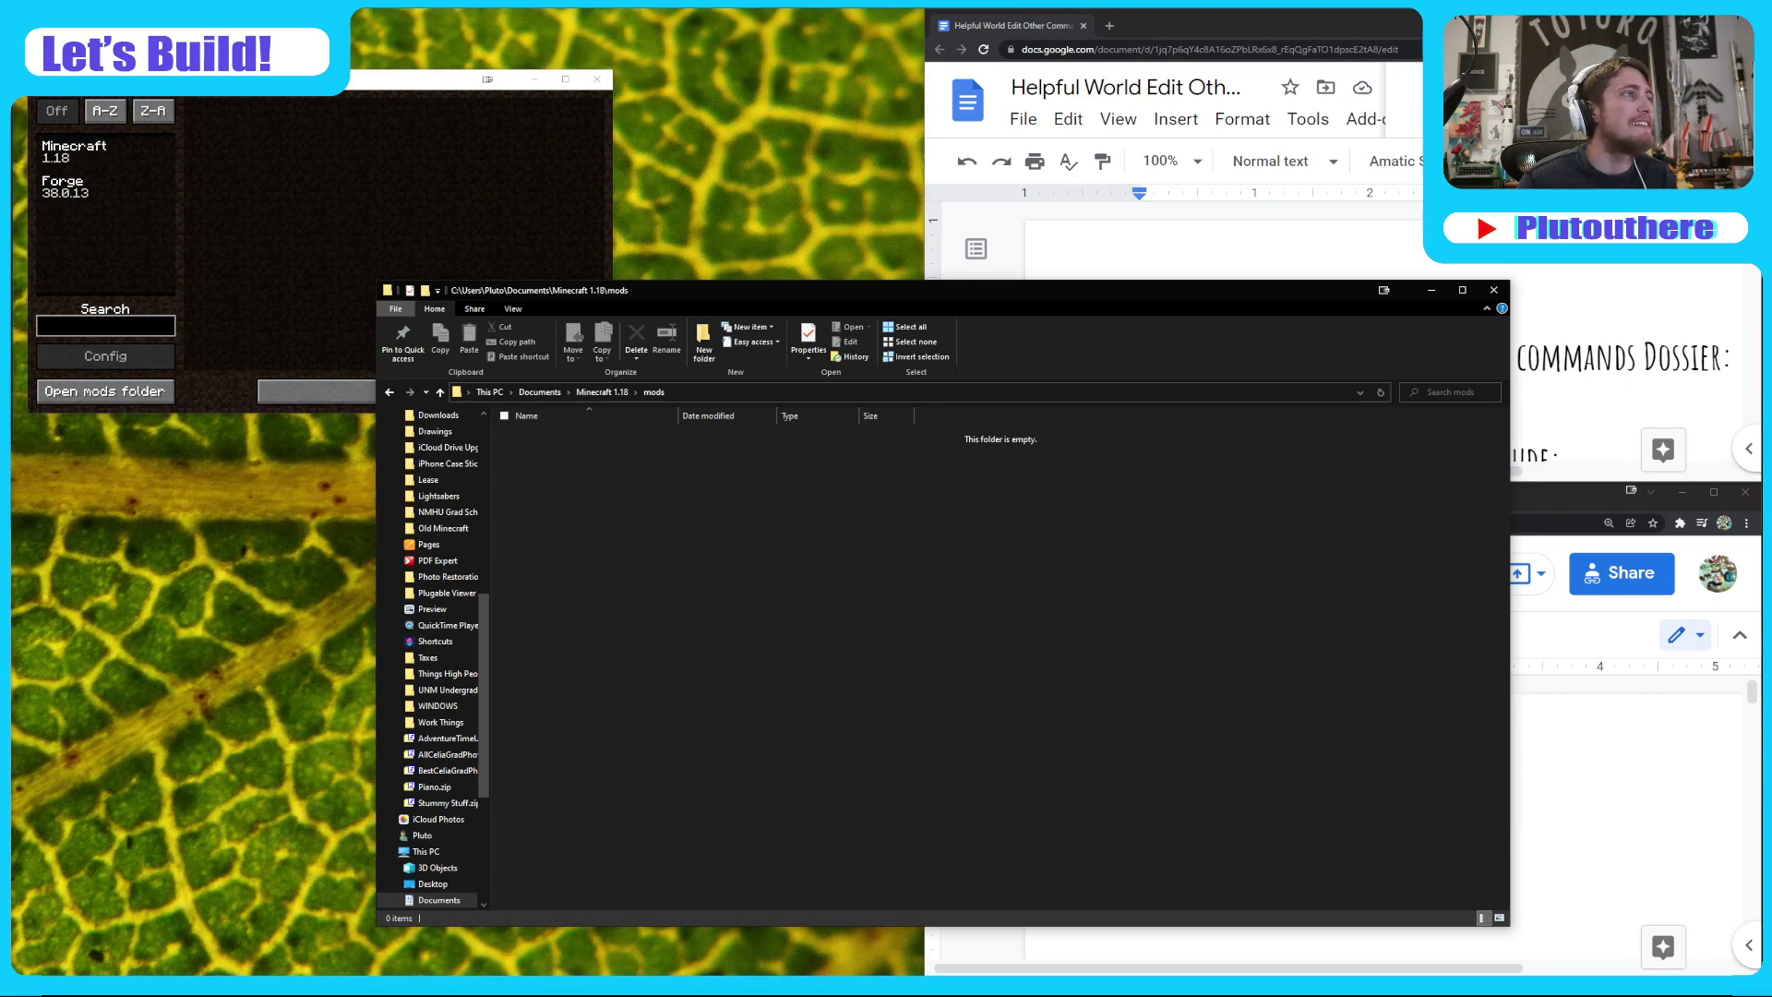
drag(651, 296, 953, 66)
mouse_move(643, 725)
mouse_down()
mouse_move(891, 549)
mouse_move(746, 500)
mouse_move(640, 729)
mouse_up()
drag(641, 663, 936, 350)
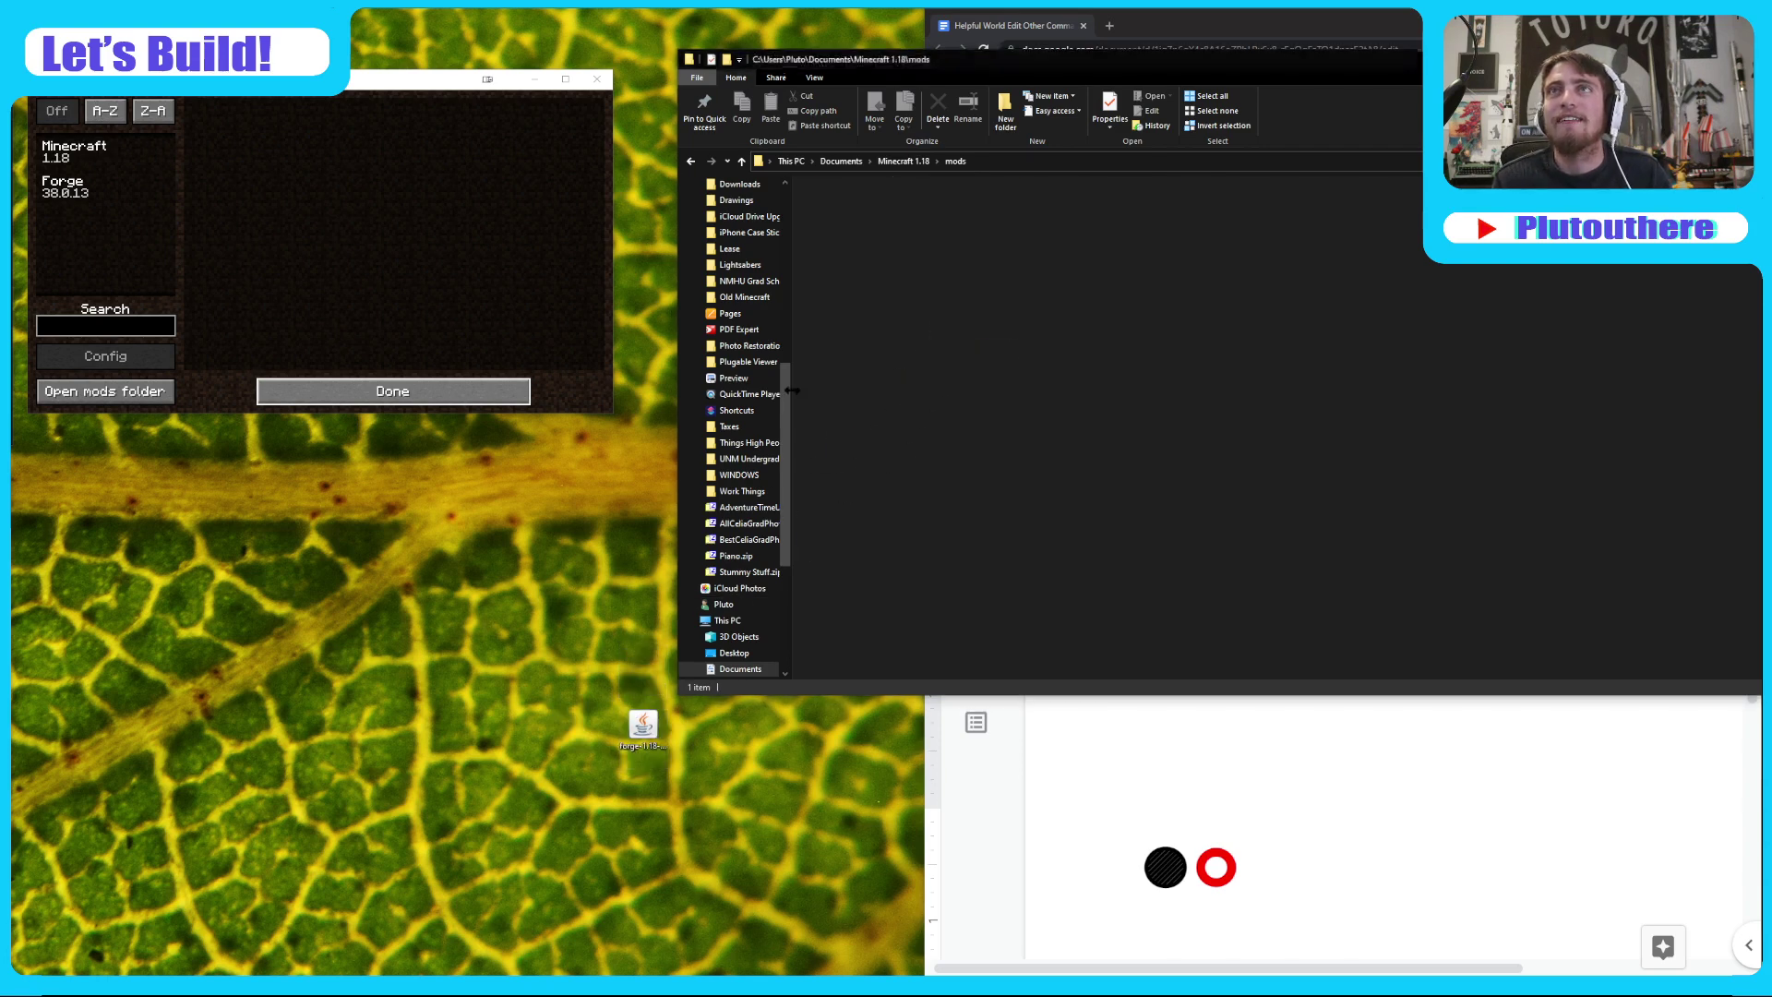
- Leave the mod list and turn the game's master volume down to its minimum in the Music & Sounds options
click(393, 391)
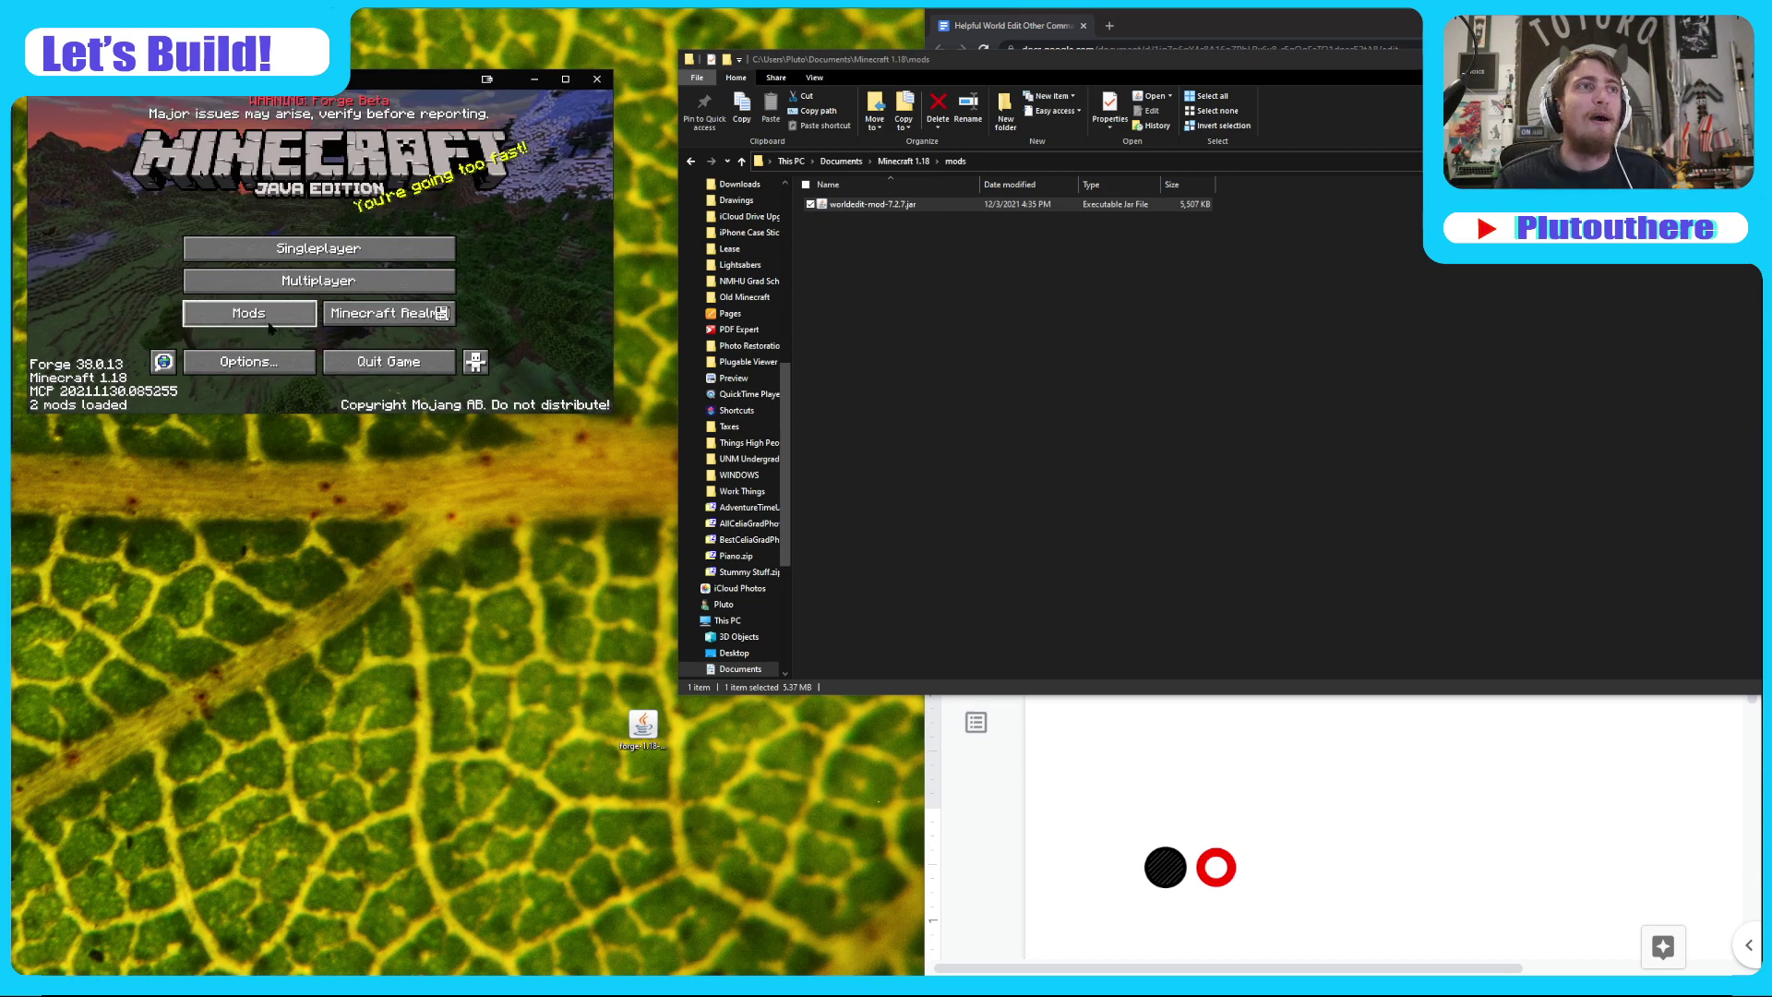
click(272, 363)
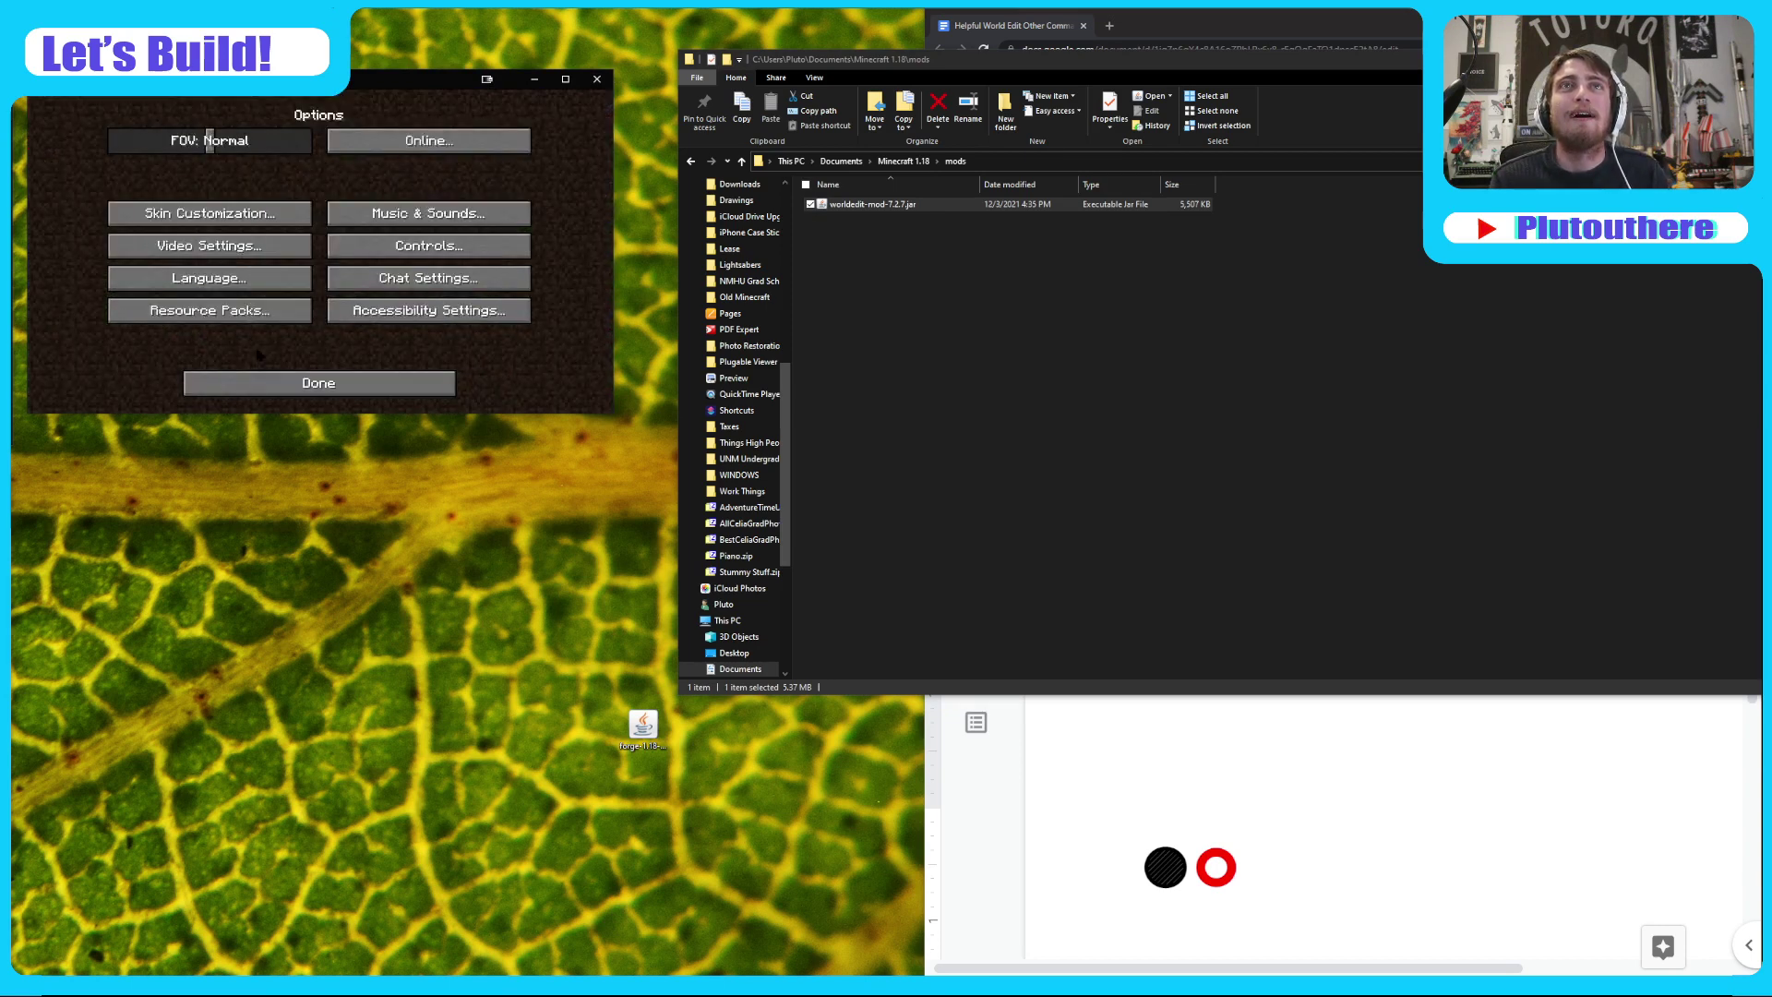
click(429, 213)
drag(526, 141, 111, 140)
click(317, 379)
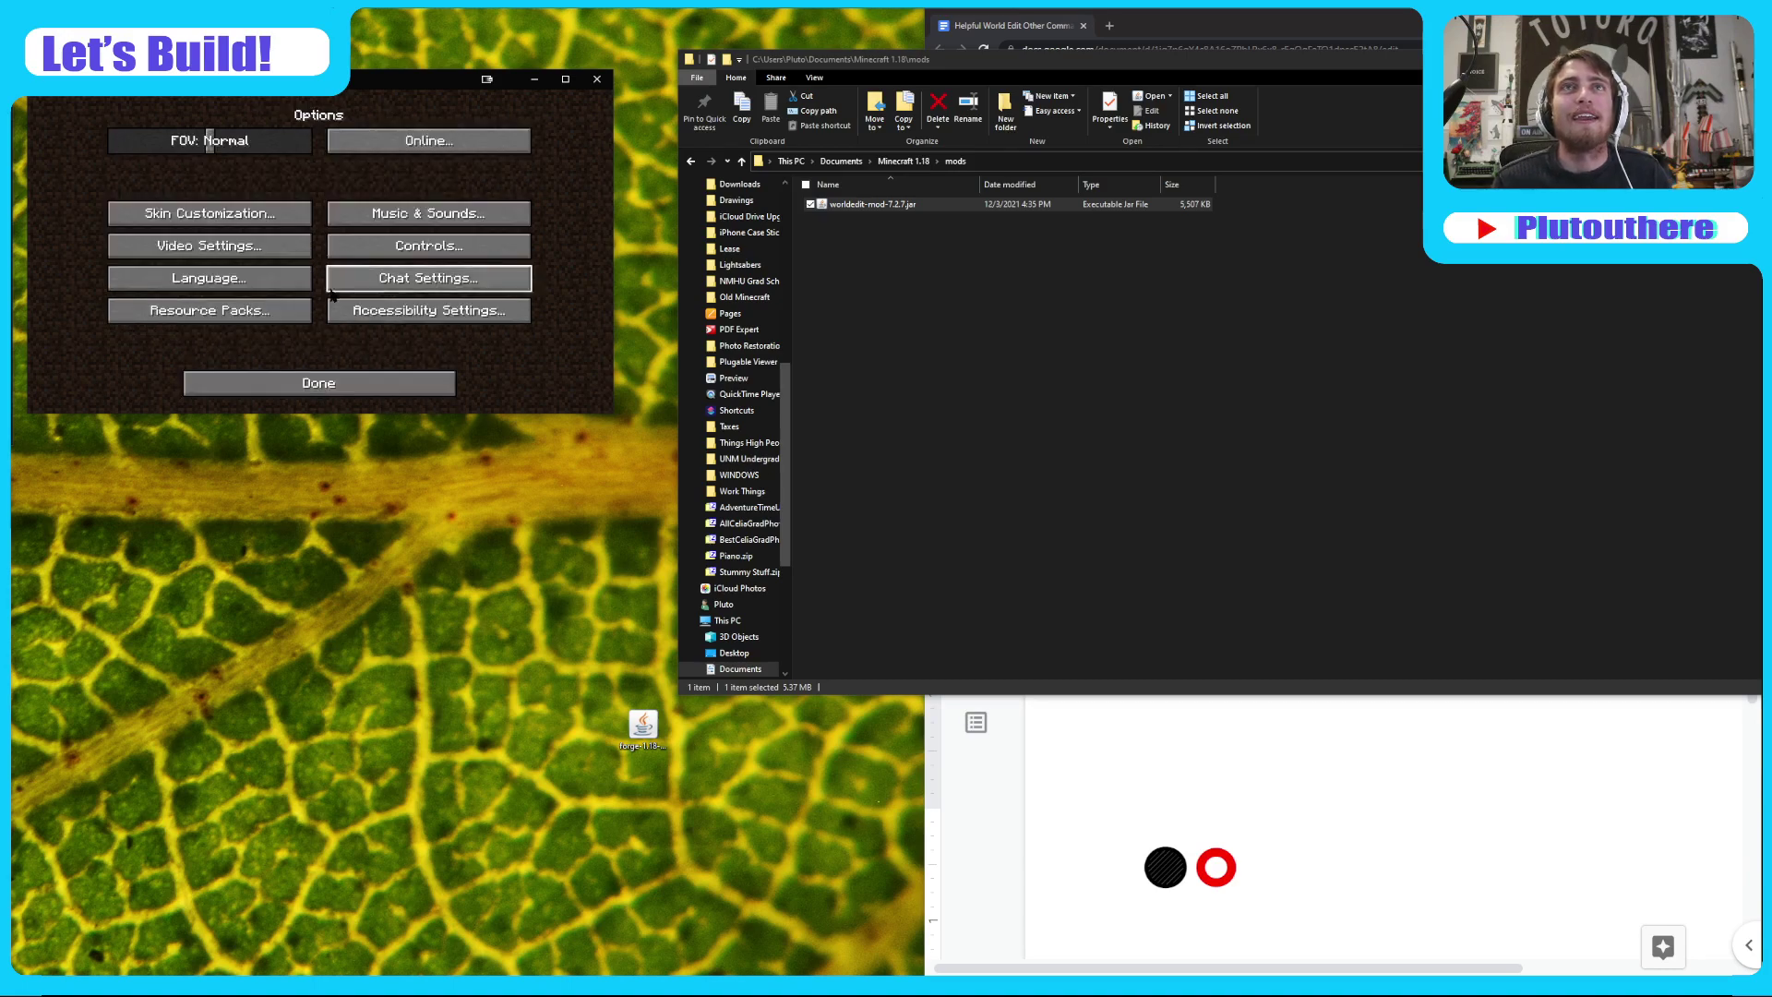
click(317, 378)
- Clear the Forge installer off the desktop, and move the game window lower and the mods folder window out of view
drag(434, 81, 449, 214)
click(635, 725)
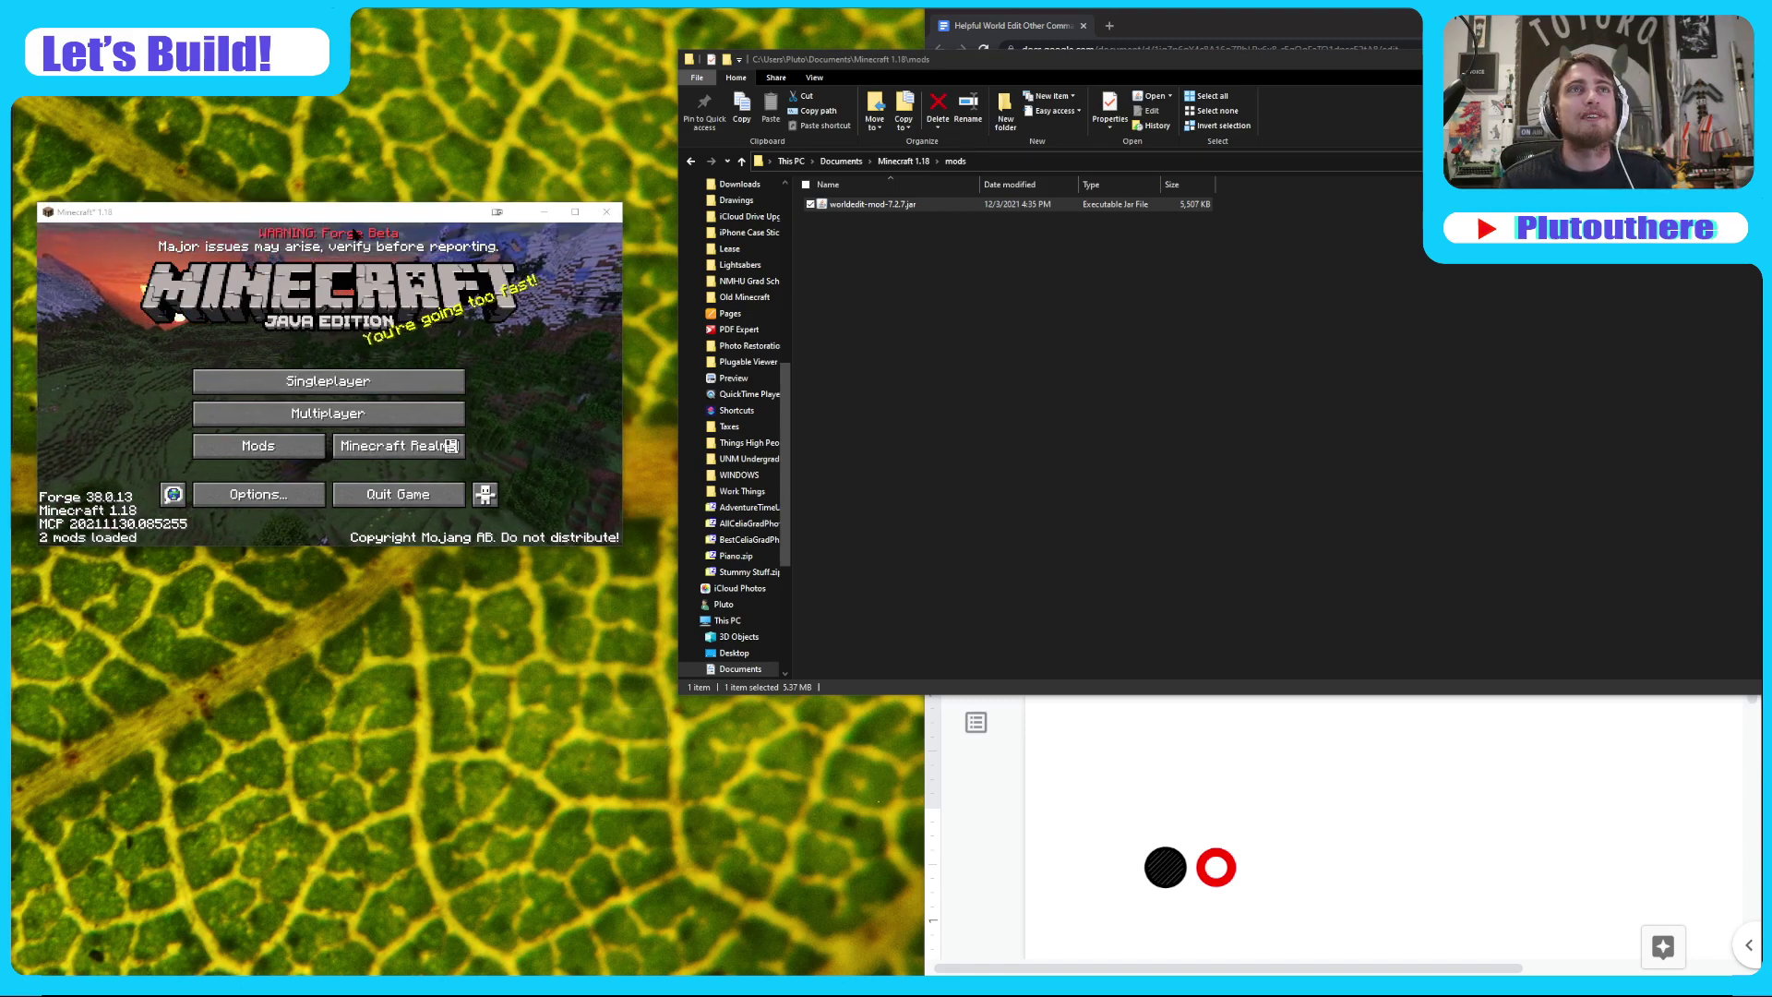
drag(367, 218, 385, 386)
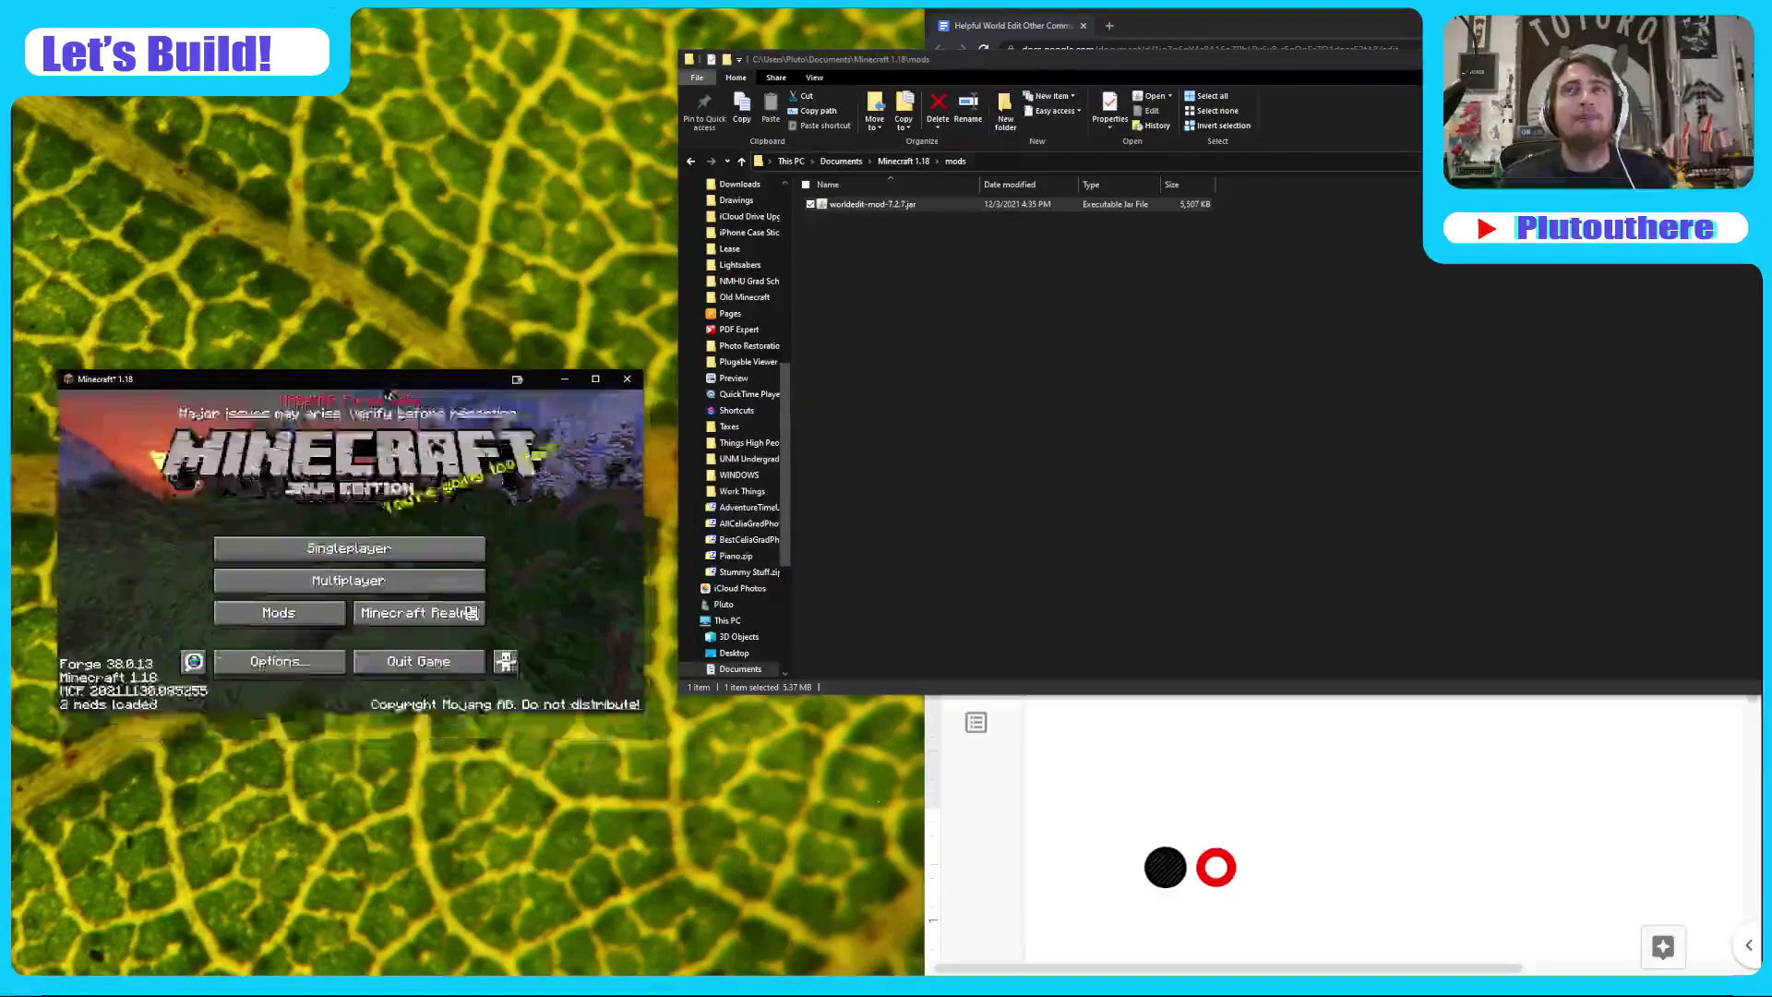
drag(1055, 58, 0, 255)
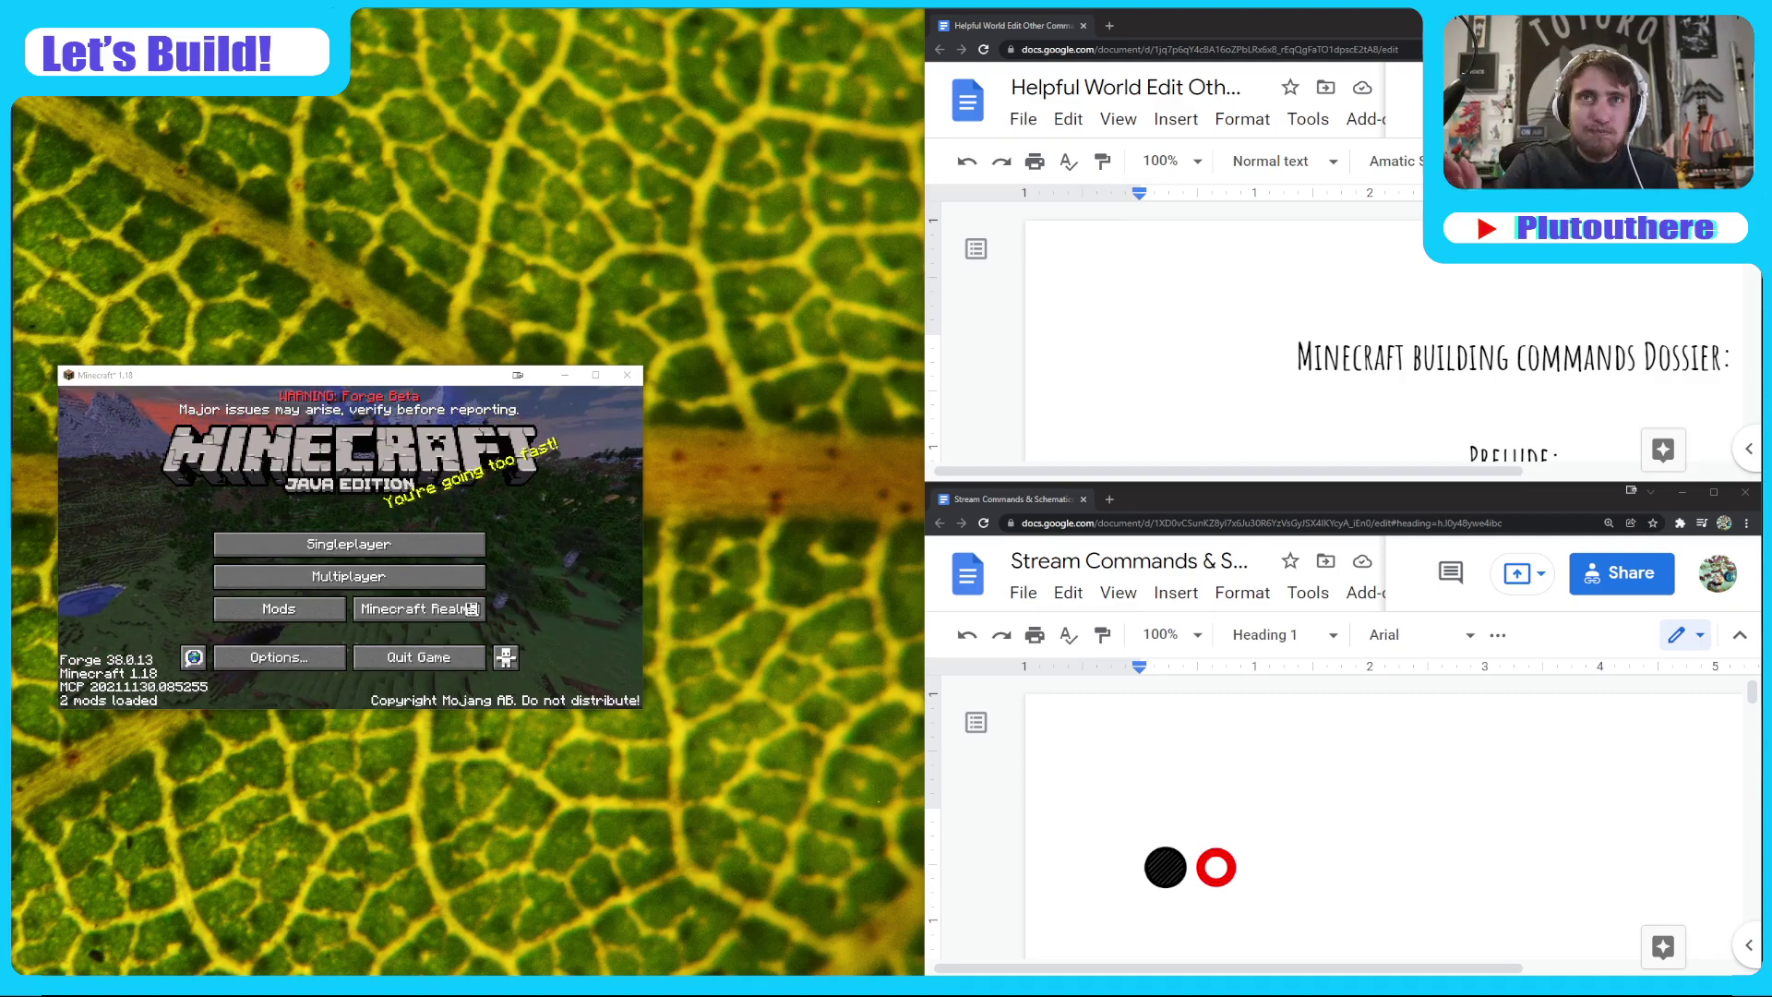
- Check the game's options and mod list, and restart Minecraft from the launcher with the 1.18 Forge installation
click(278, 658)
click(348, 673)
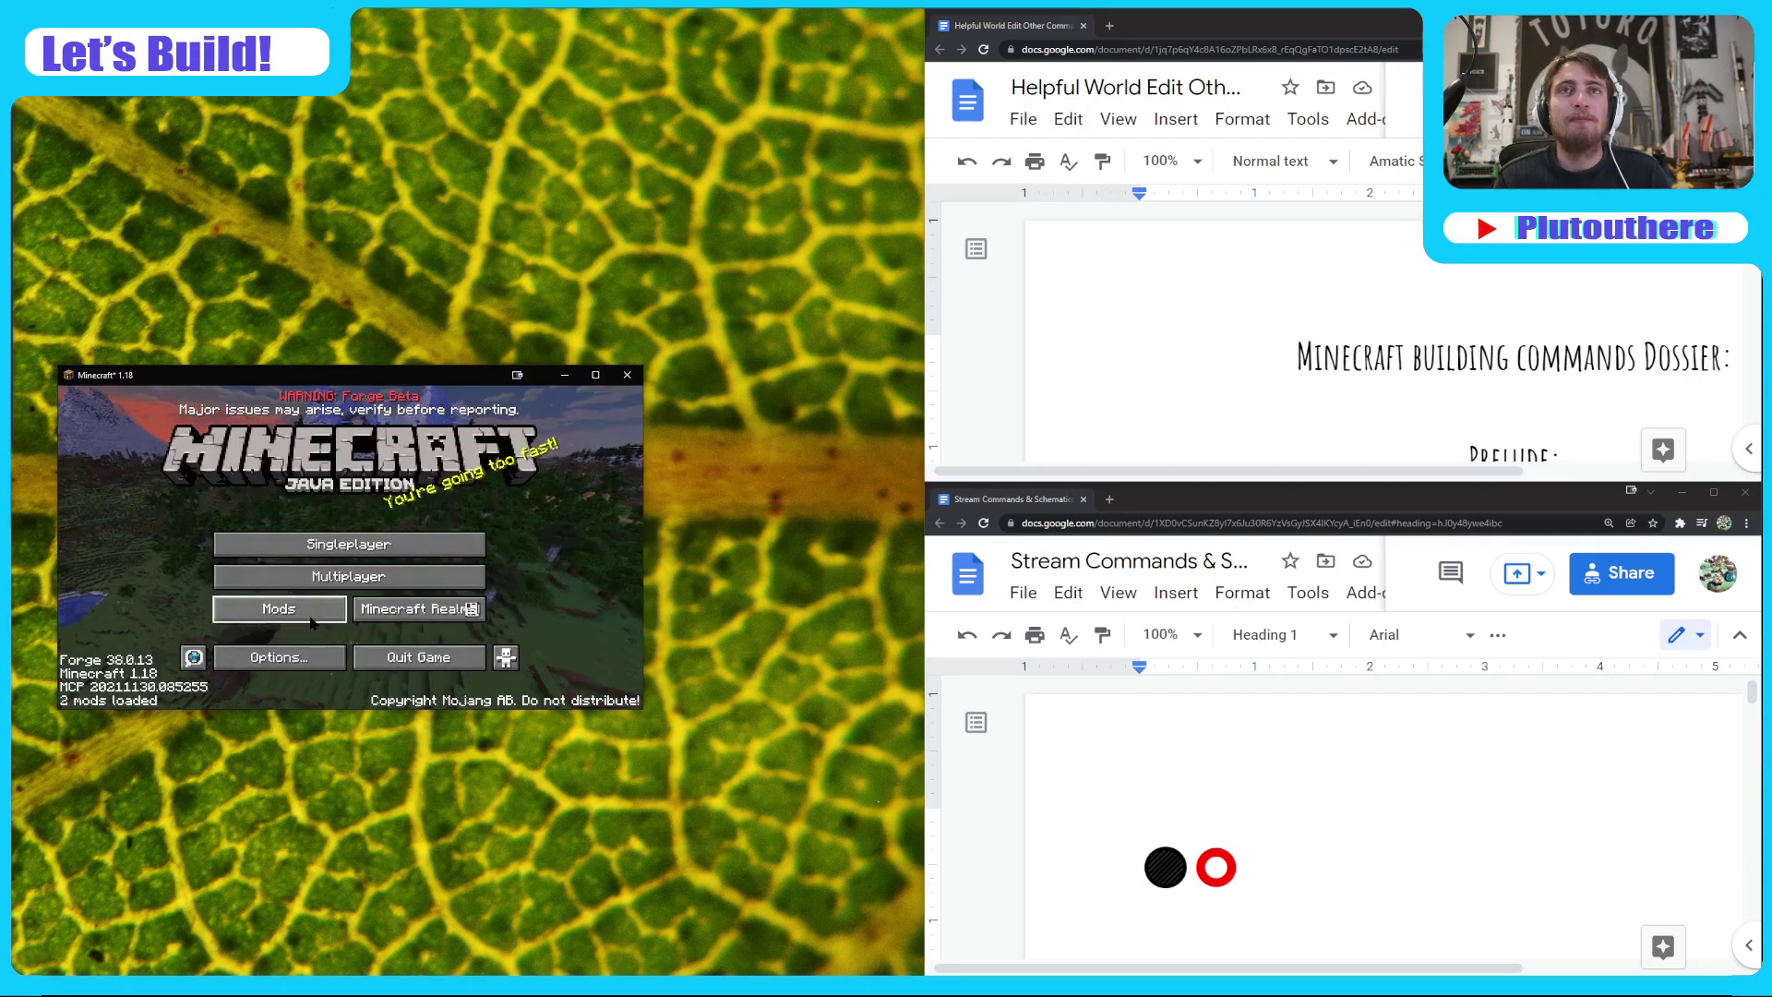
click(279, 608)
click(423, 687)
click(627, 374)
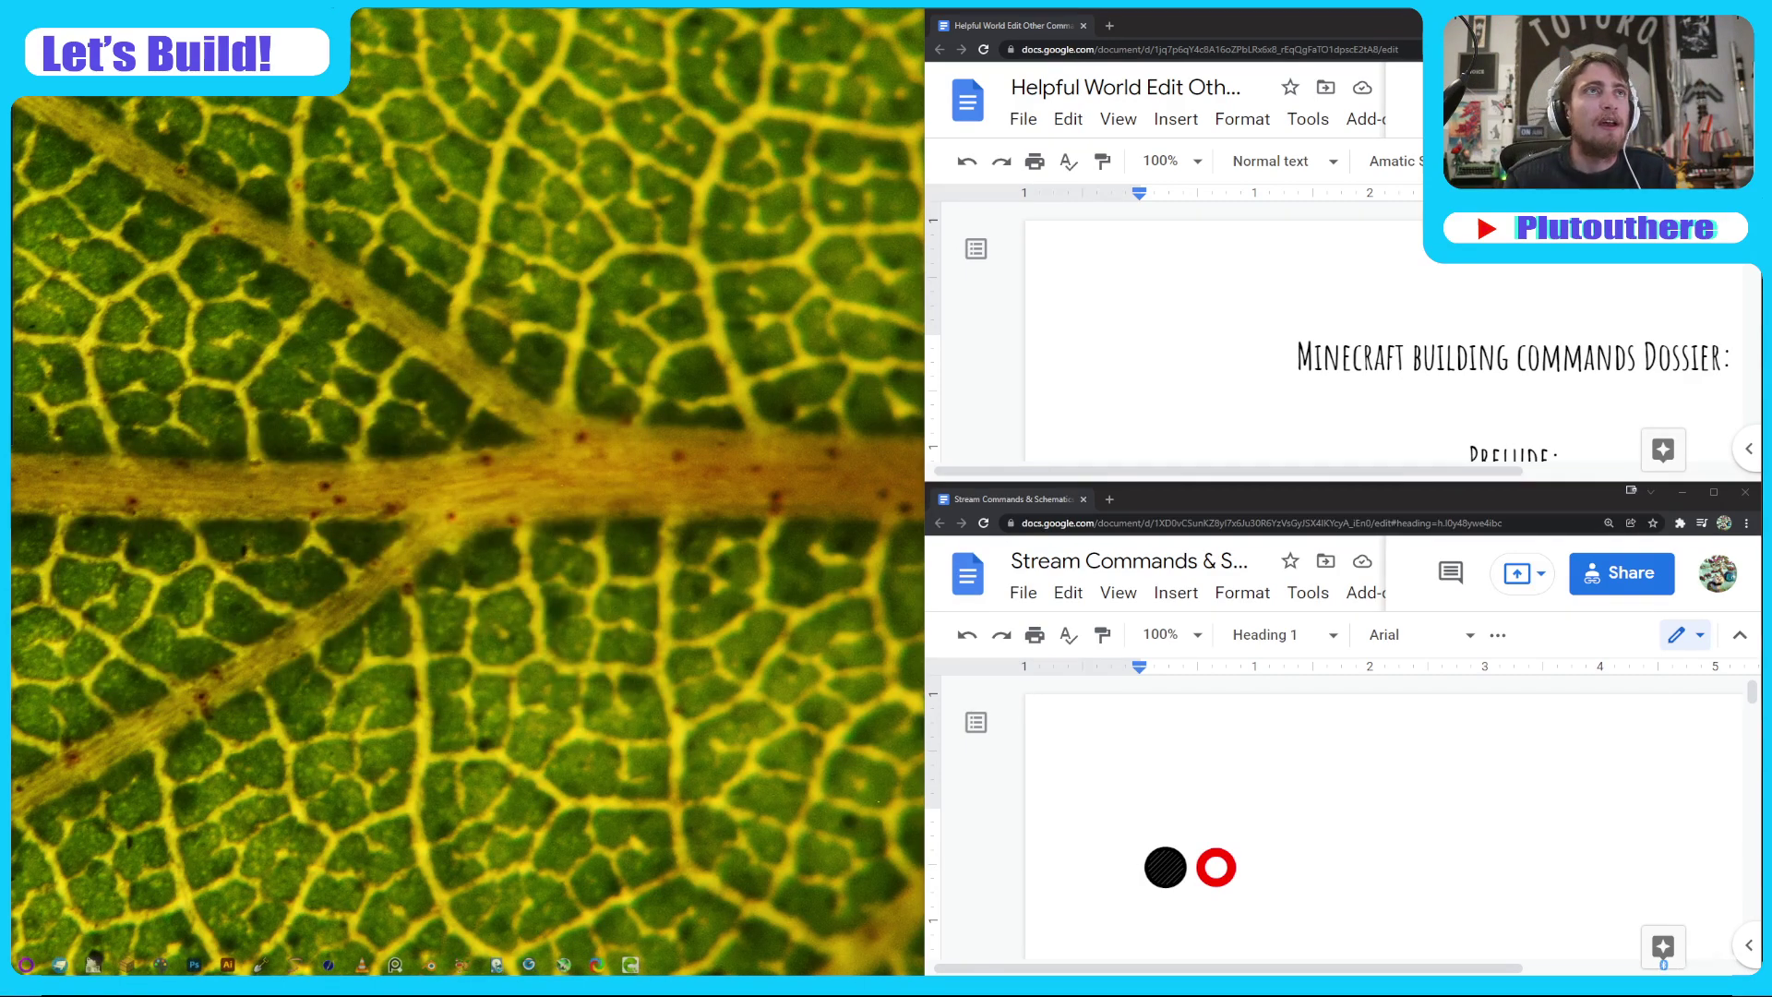
drag(0, 324, 171, 275)
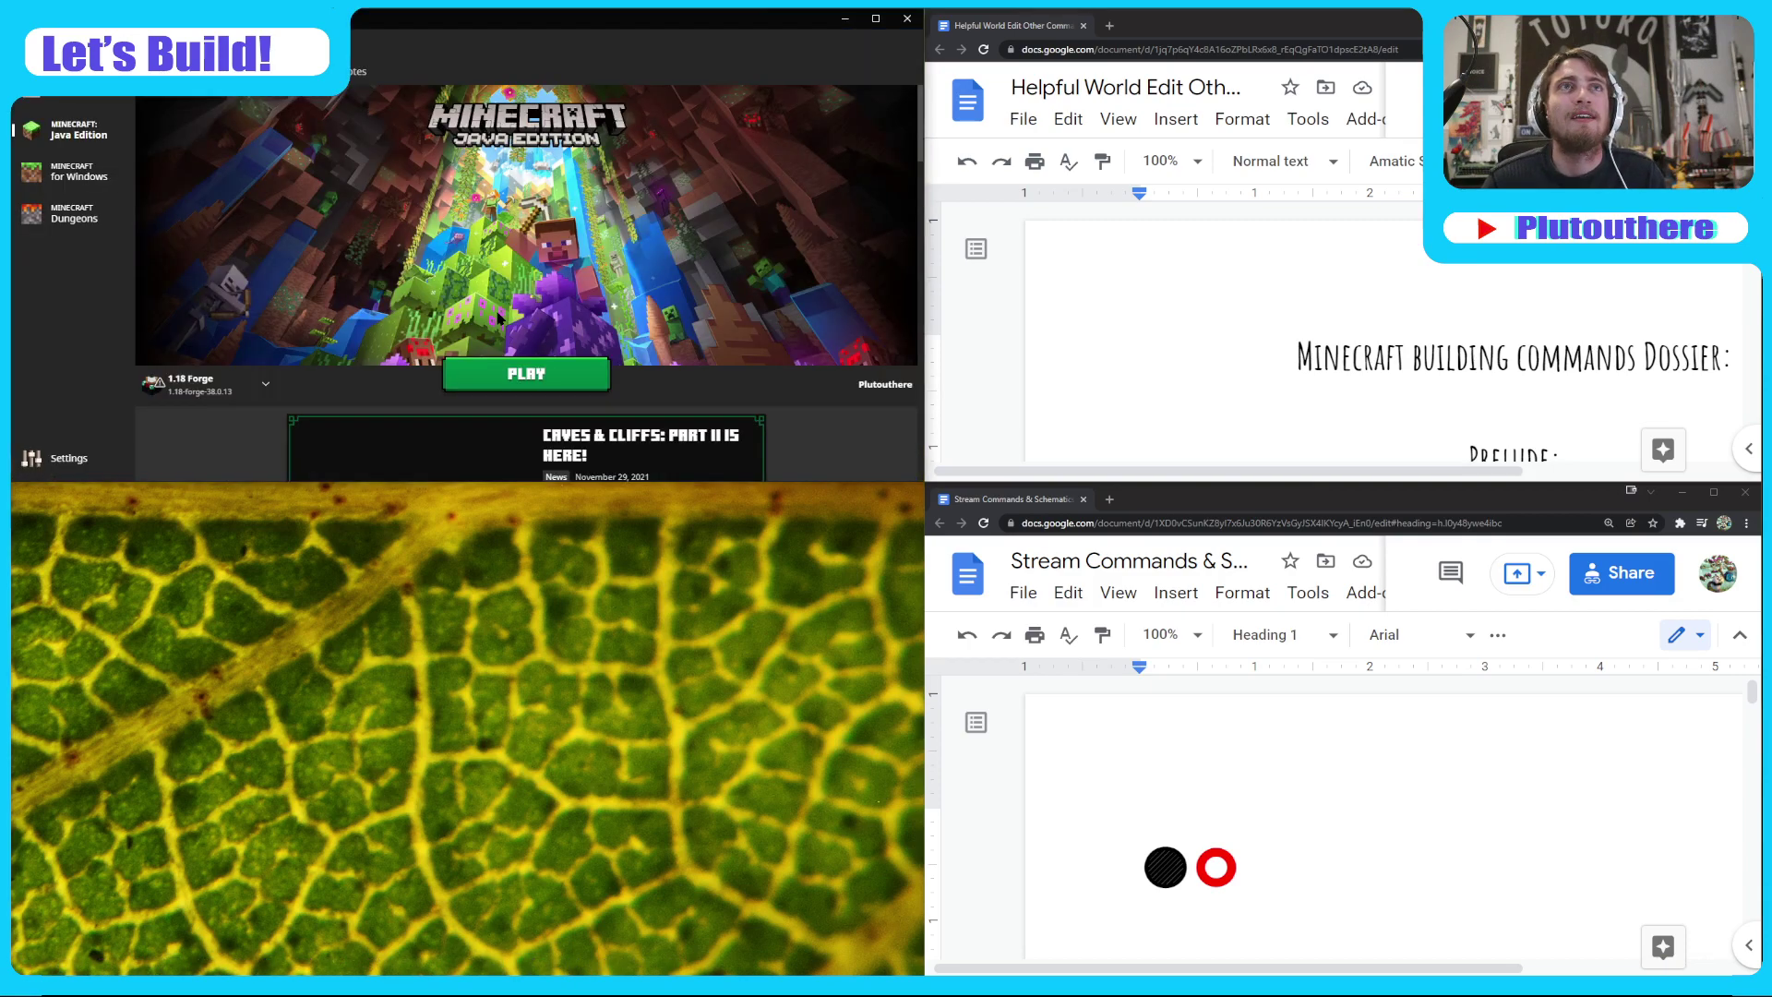
click(461, 386)
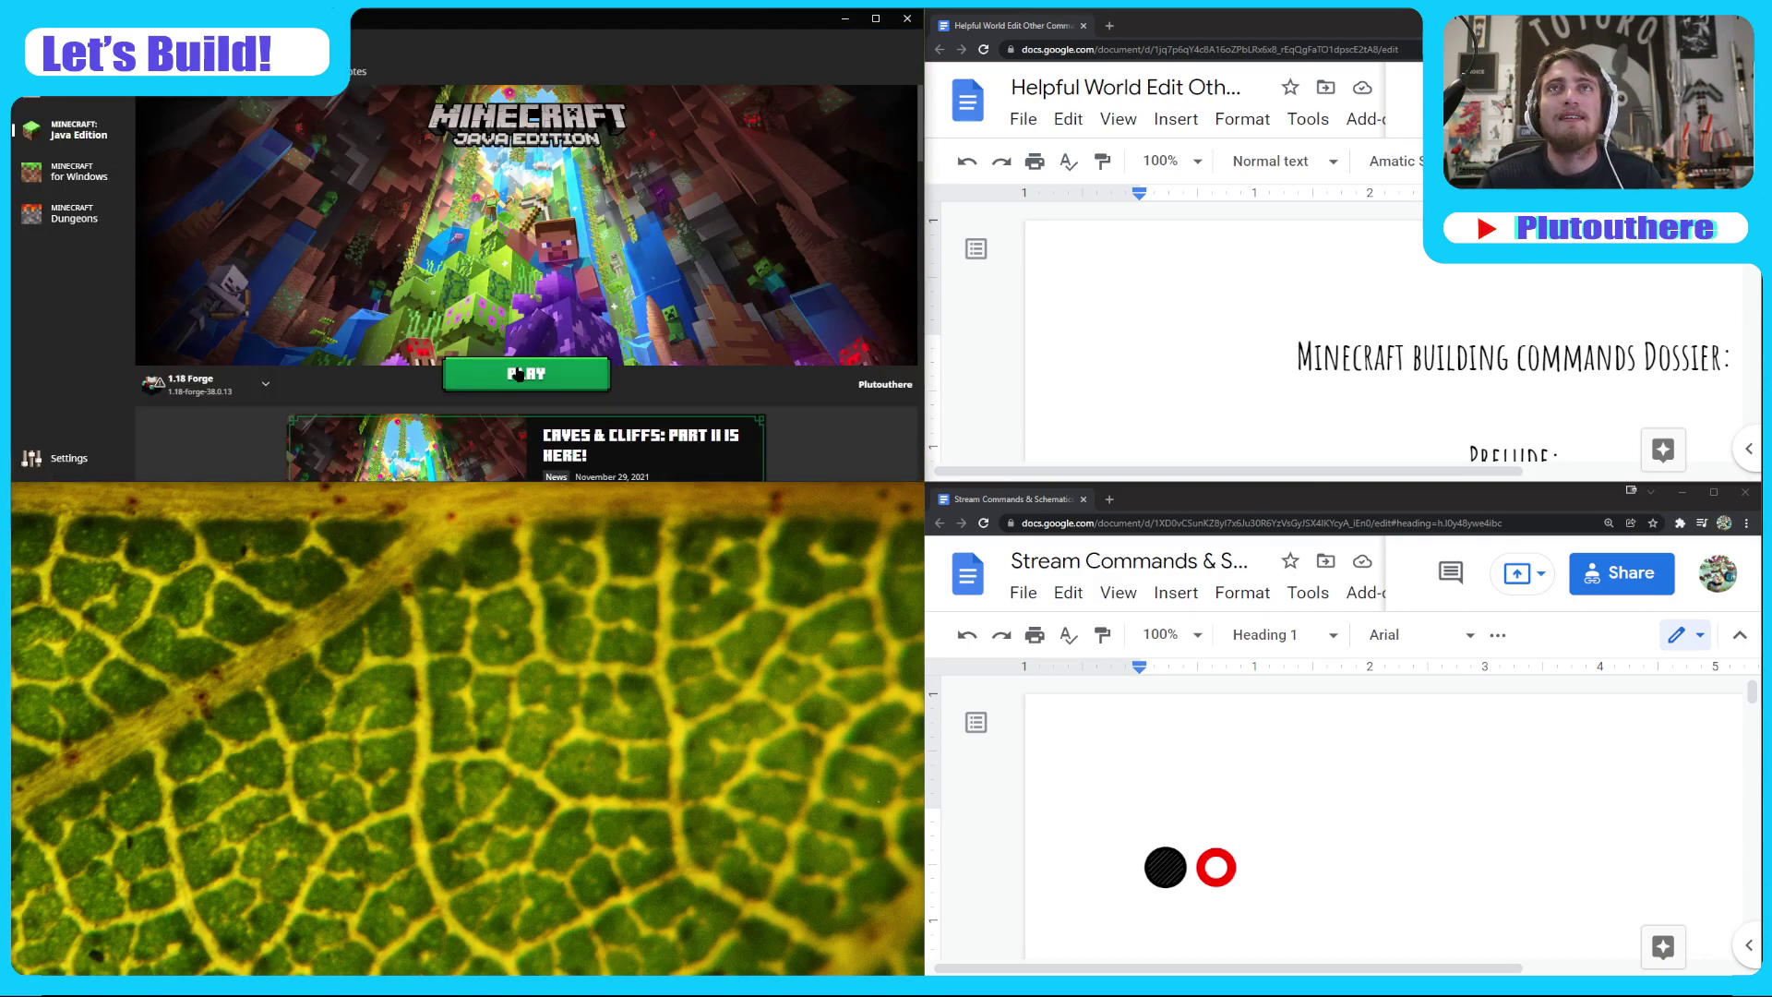